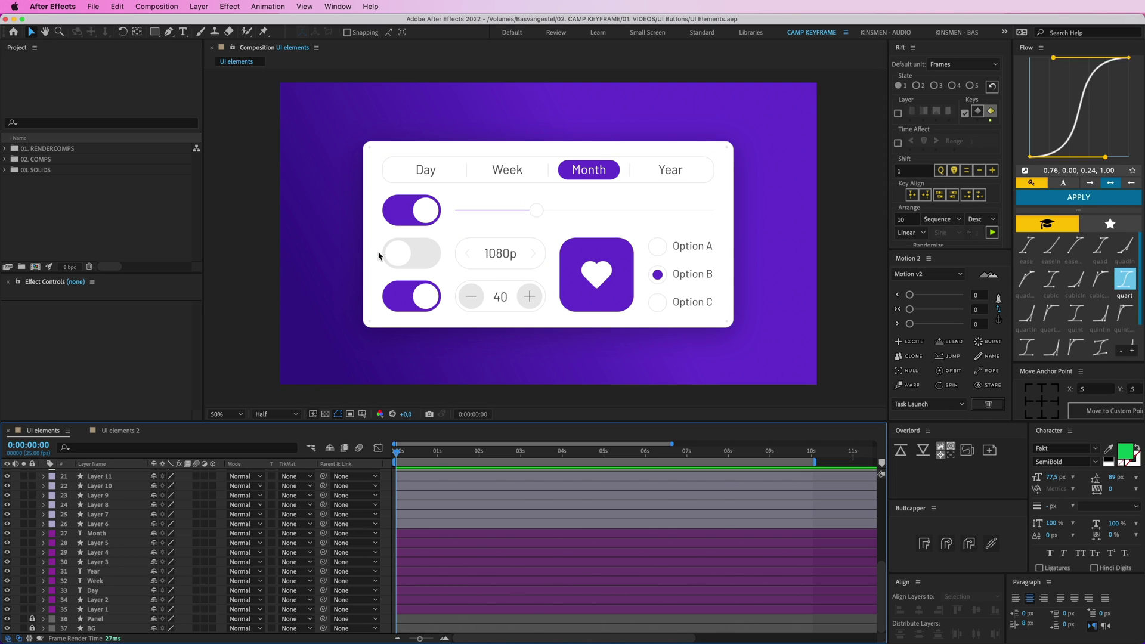
Solo the three slider layers: Layer 14, Layer 13 and Layer 12
{"action": "left_click", "coordinate": [538, 213]}
{"action": "scroll", "coordinate": [475, 535], "scroll_direction": "up", "scroll_amount": 5}
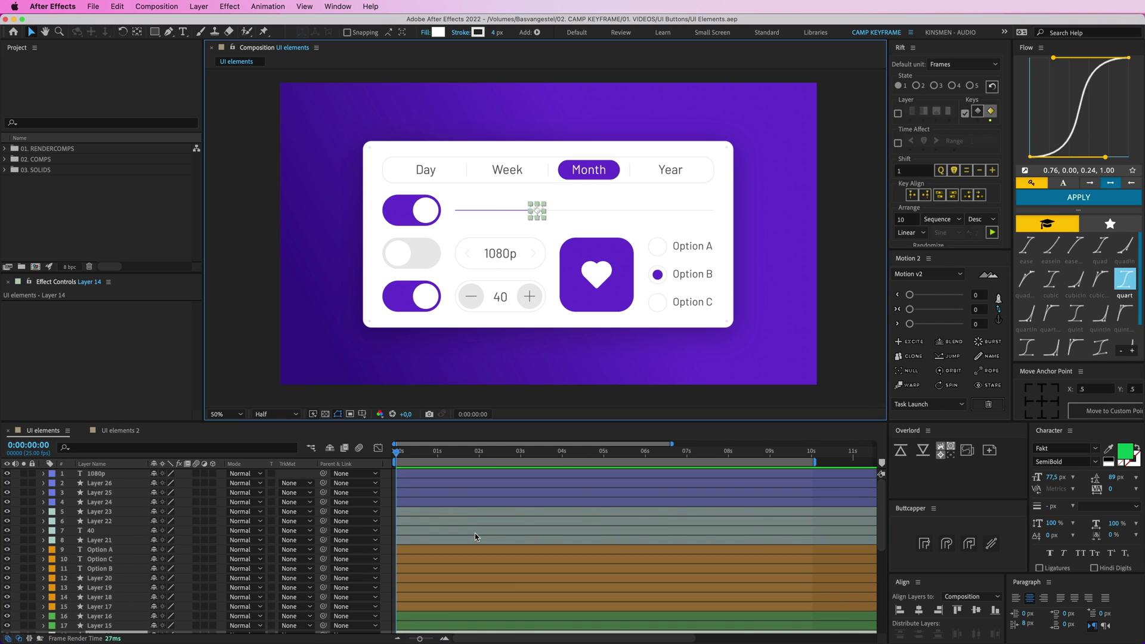
{"action": "scroll", "coordinate": [468, 519], "scroll_direction": "down", "scroll_amount": 3}
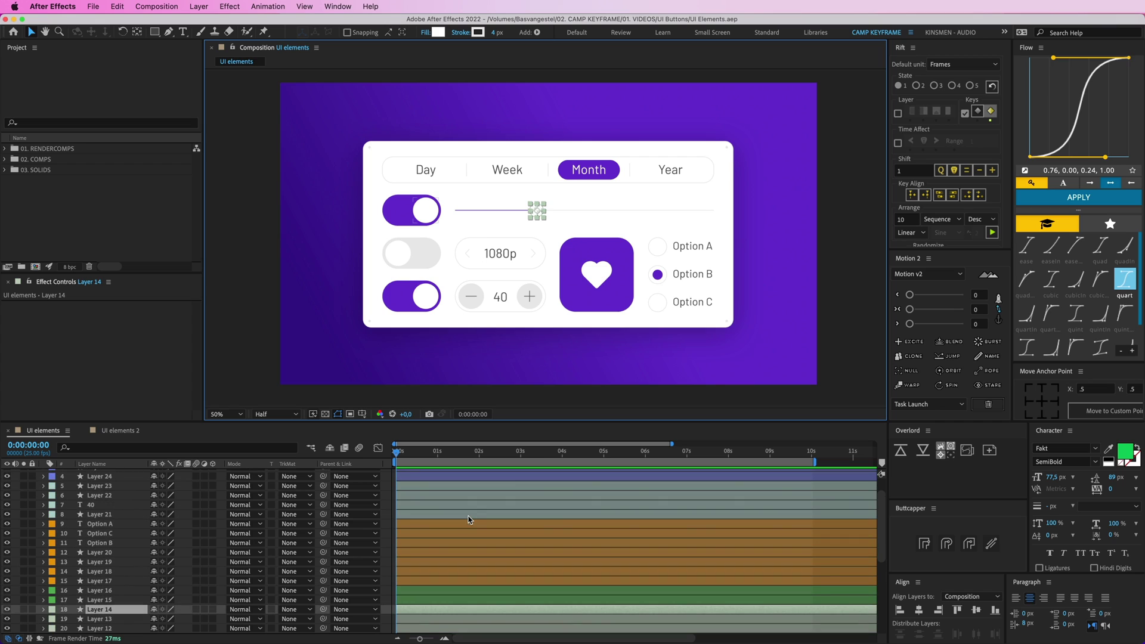
{"action": "left_click", "coordinate": [423, 563], "text": "shift"}
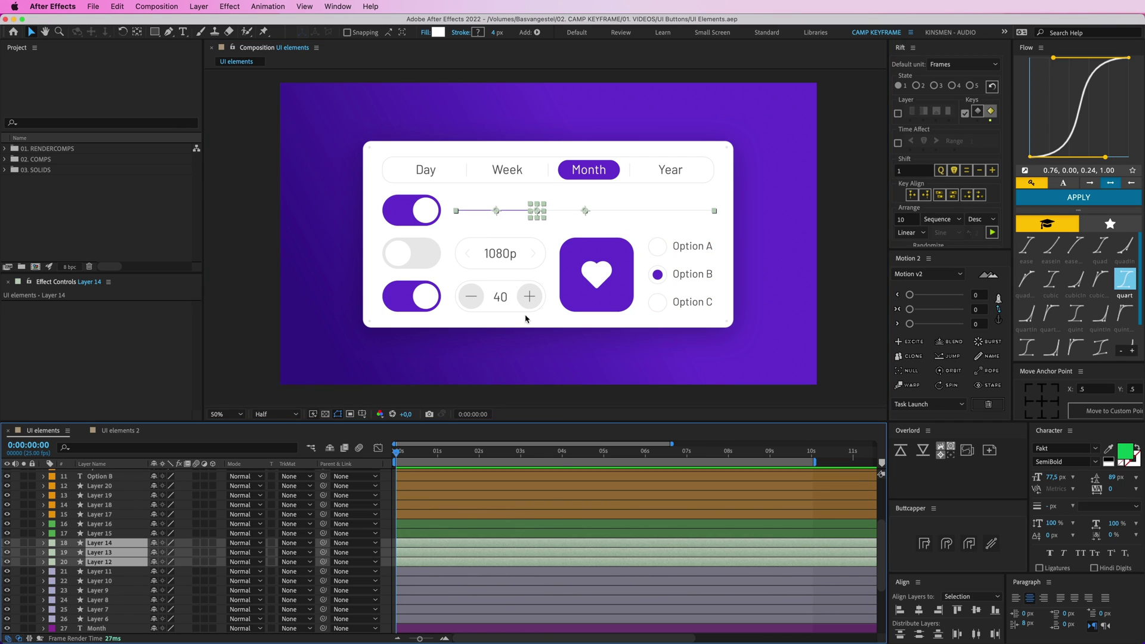
{"action": "scroll", "coordinate": [544, 274], "scroll_direction": "up", "scroll_amount": 1}
{"action": "left_click_drag", "start_coordinate": [535, 230], "coordinate": [522, 242]}
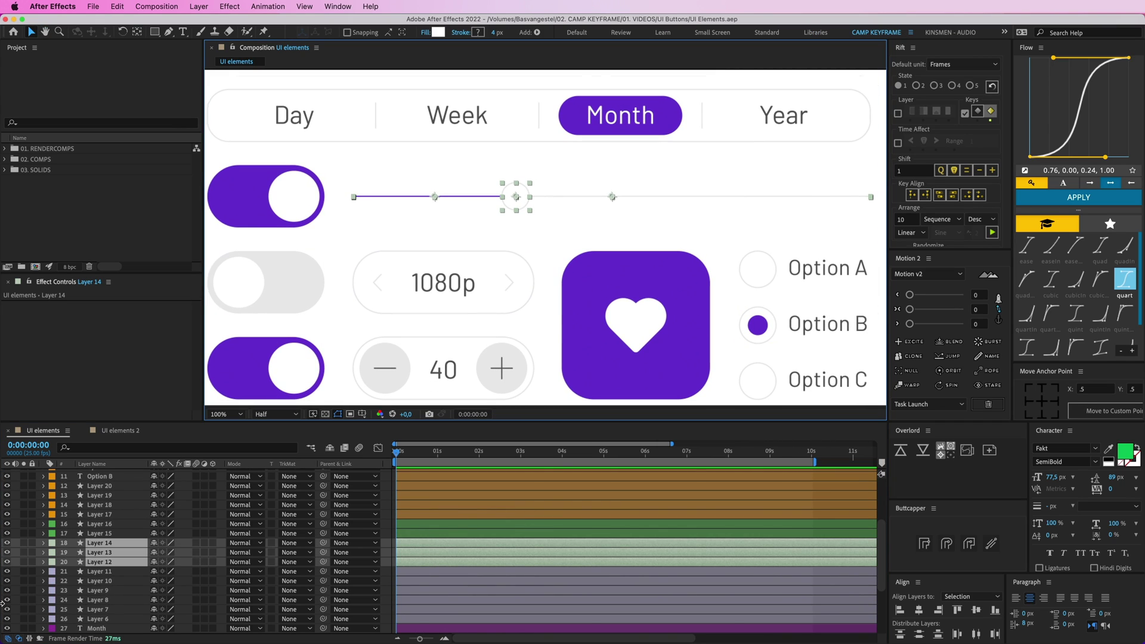
{"action": "left_click", "coordinate": [24, 543]}
Solo the Panel and BG layers as well so the slider has its background
{"action": "scroll", "coordinate": [24, 554], "scroll_direction": "down", "scroll_amount": 4}
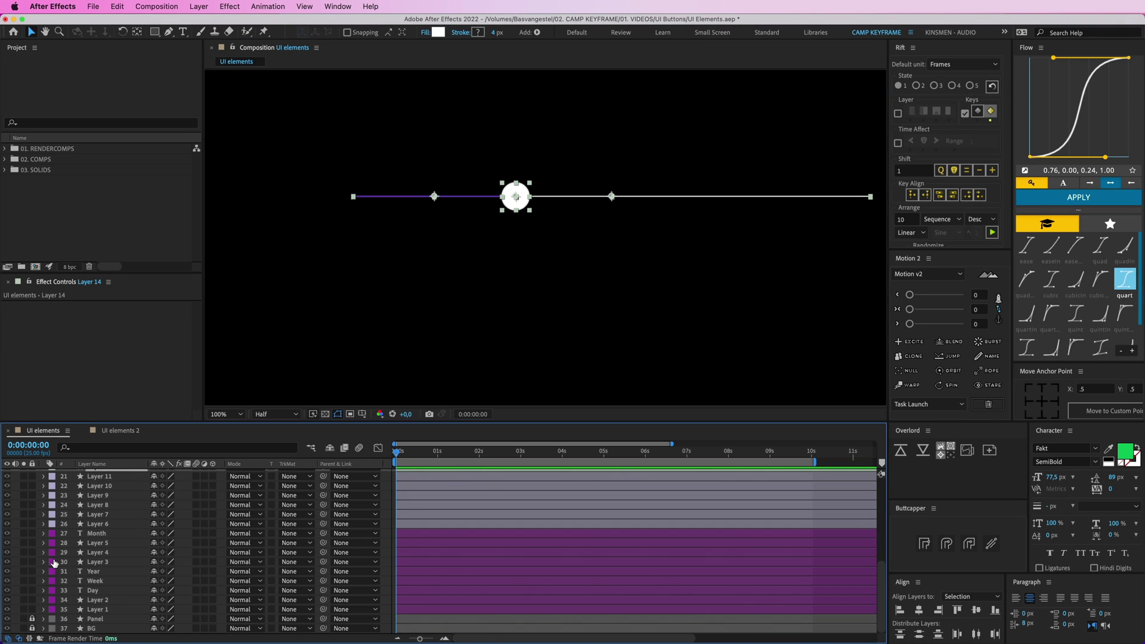
{"action": "left_click", "coordinate": [24, 627]}
{"action": "left_click_drag", "start_coordinate": [570, 232], "coordinate": [542, 252]}
{"action": "scroll", "coordinate": [542, 253], "scroll_direction": "down", "scroll_amount": 2}
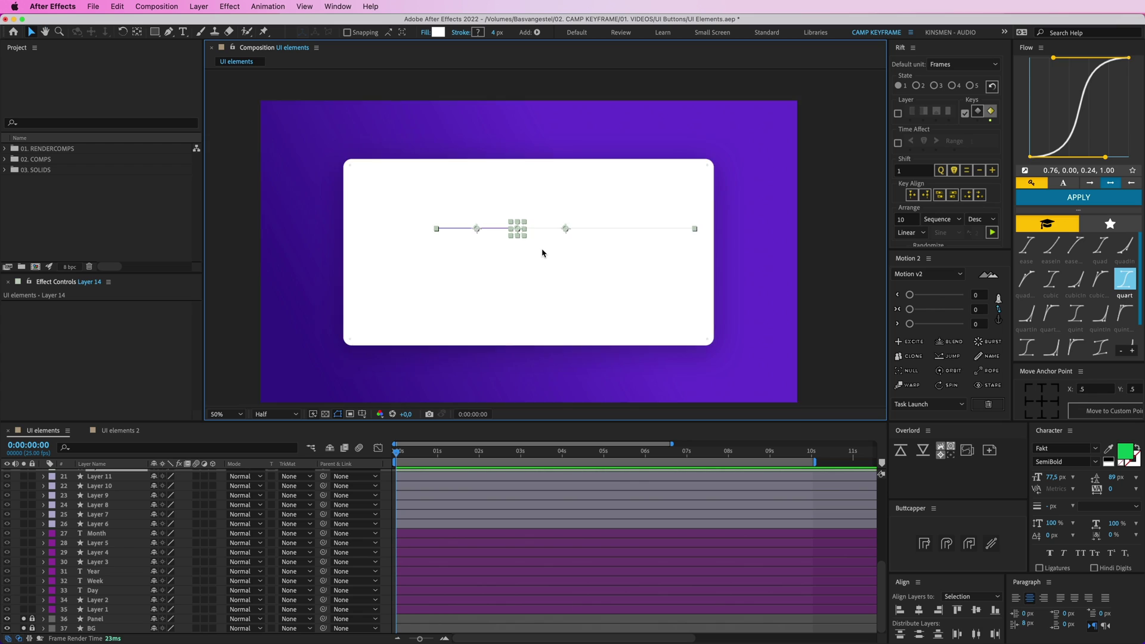
Copy the purple stroke colour of the short slider line on Layer 13, and delete that layer
{"action": "scroll", "coordinate": [542, 253], "scroll_direction": "up", "scroll_amount": 2}
{"action": "scroll", "coordinate": [459, 518], "scroll_direction": "up", "scroll_amount": 4}
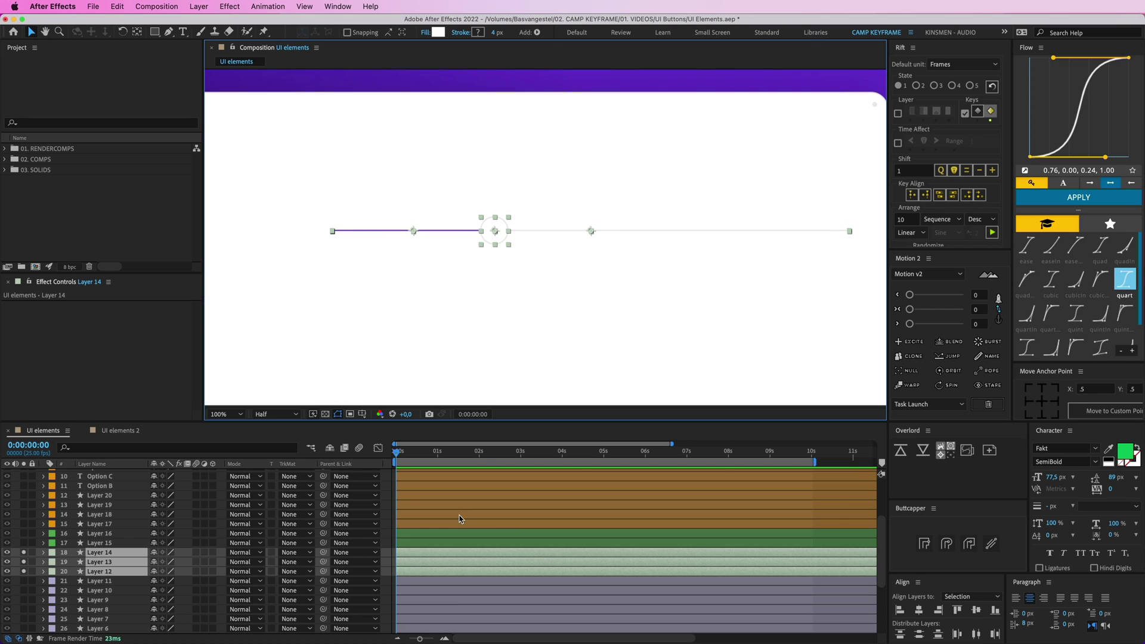
{"action": "left_click", "coordinate": [406, 570]}
{"action": "left_click", "coordinate": [411, 561]}
{"action": "left_click", "coordinate": [413, 553]}
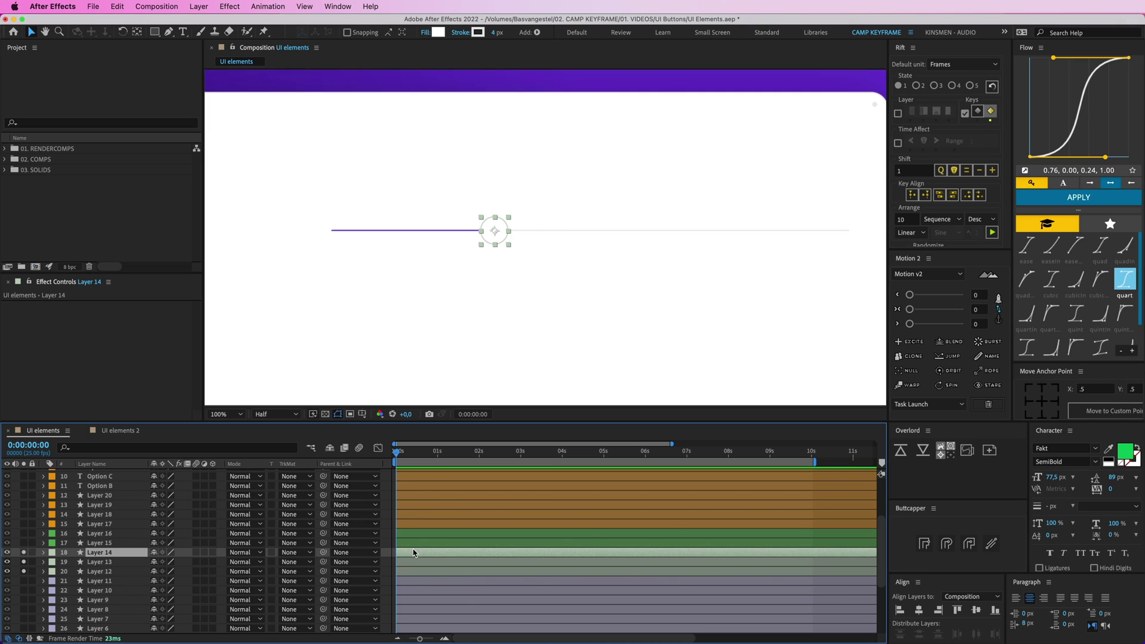
{"action": "left_click", "coordinate": [410, 563]}
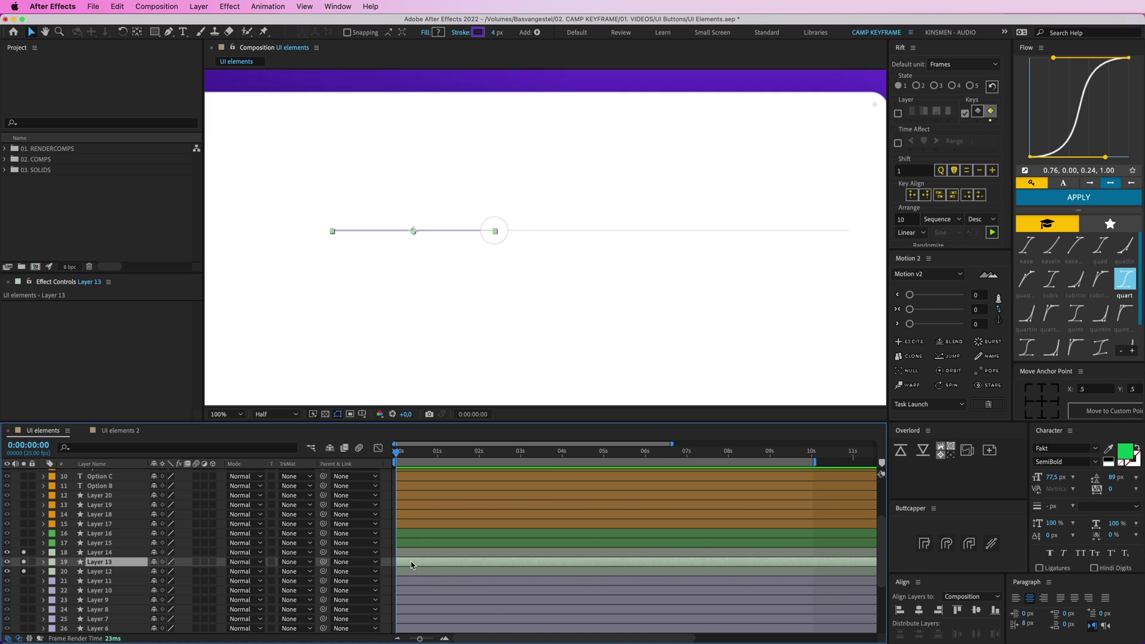
{"action": "left_click", "coordinate": [479, 32]}
{"action": "key", "text": "Return"}
{"action": "key", "text": "Delete"}
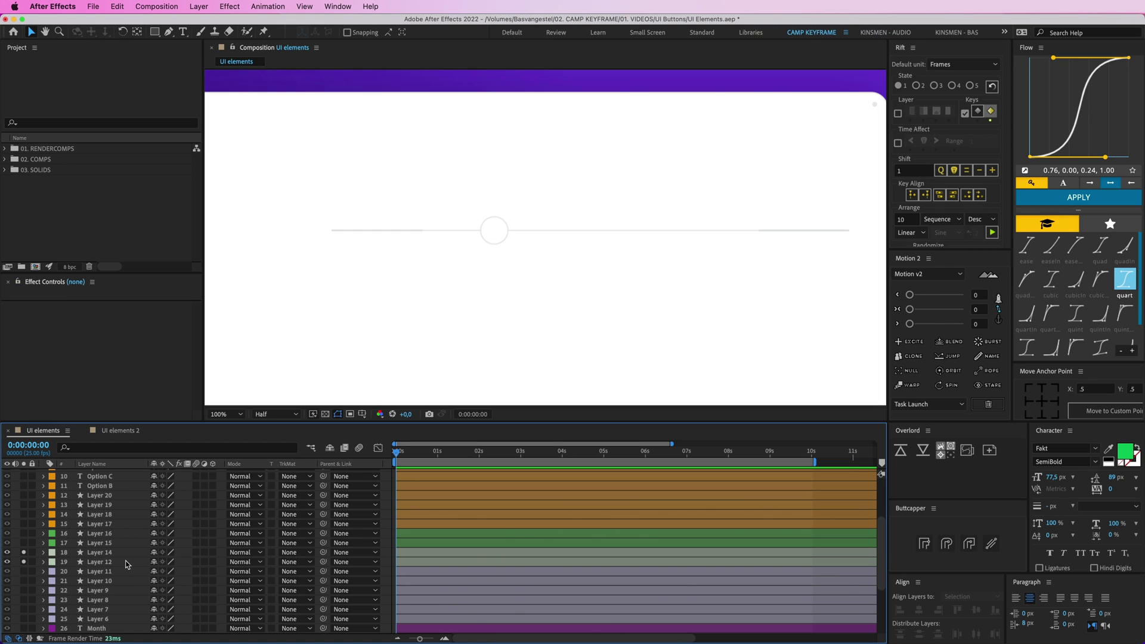
Duplicate the full-length slider line on Layer 12 and apply the copied purple stroke colour to the duplicate
{"action": "left_click", "coordinate": [133, 563]}
{"action": "left_click_drag", "start_coordinate": [501, 303], "coordinate": [491, 310]}
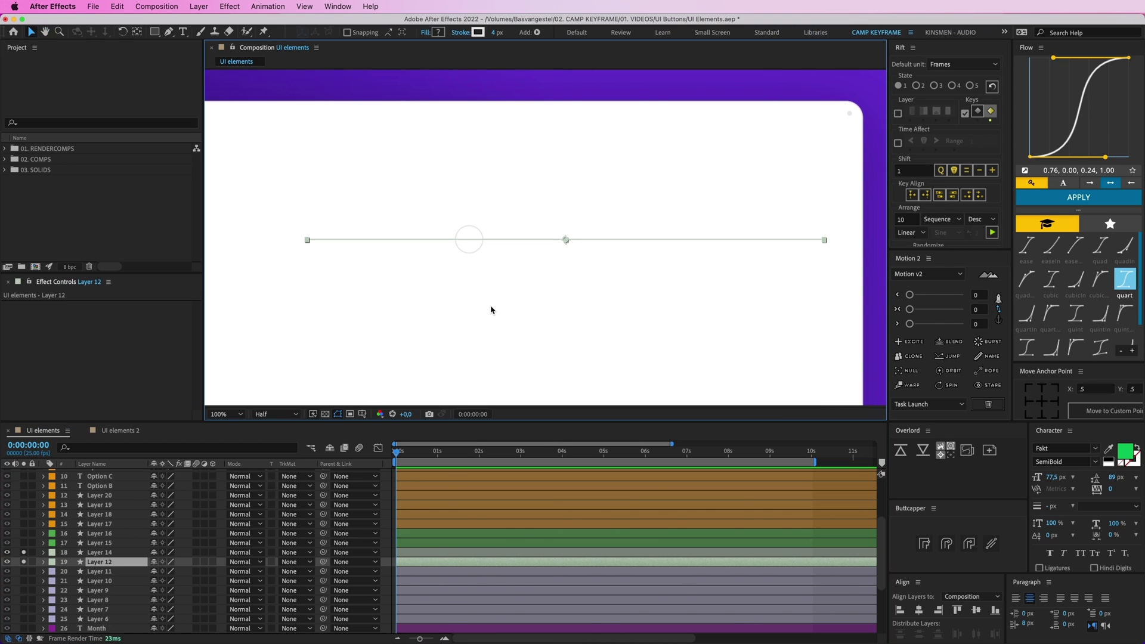
{"action": "key", "text": "ctrl+d"}
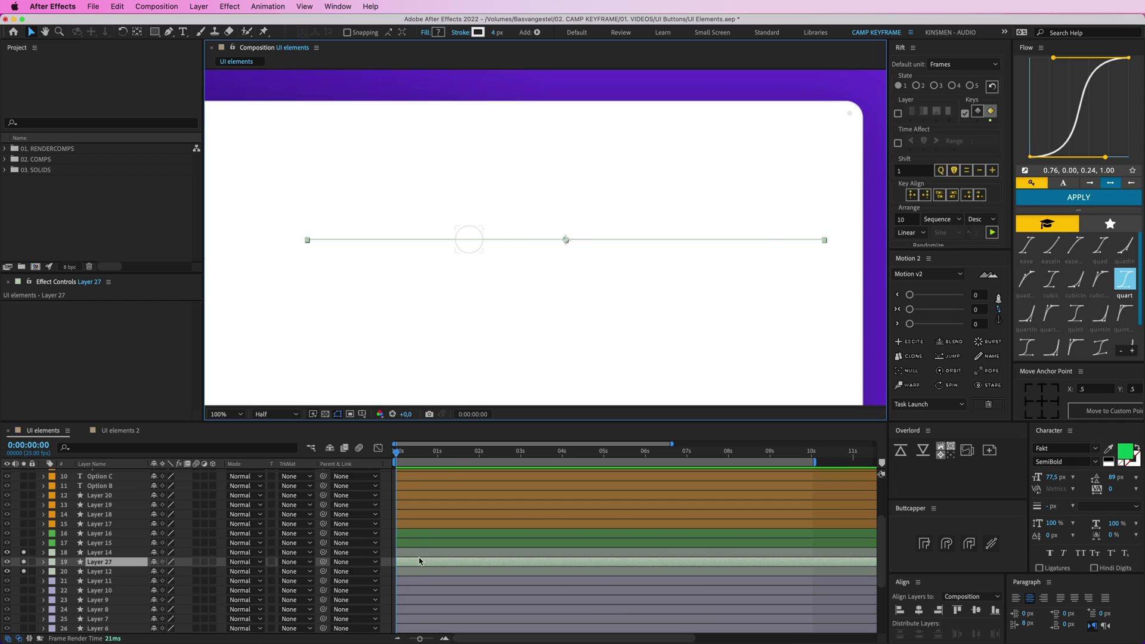
{"action": "left_click", "coordinate": [477, 32]}
{"action": "key", "text": "super+v"}
{"action": "key", "text": "Return"}
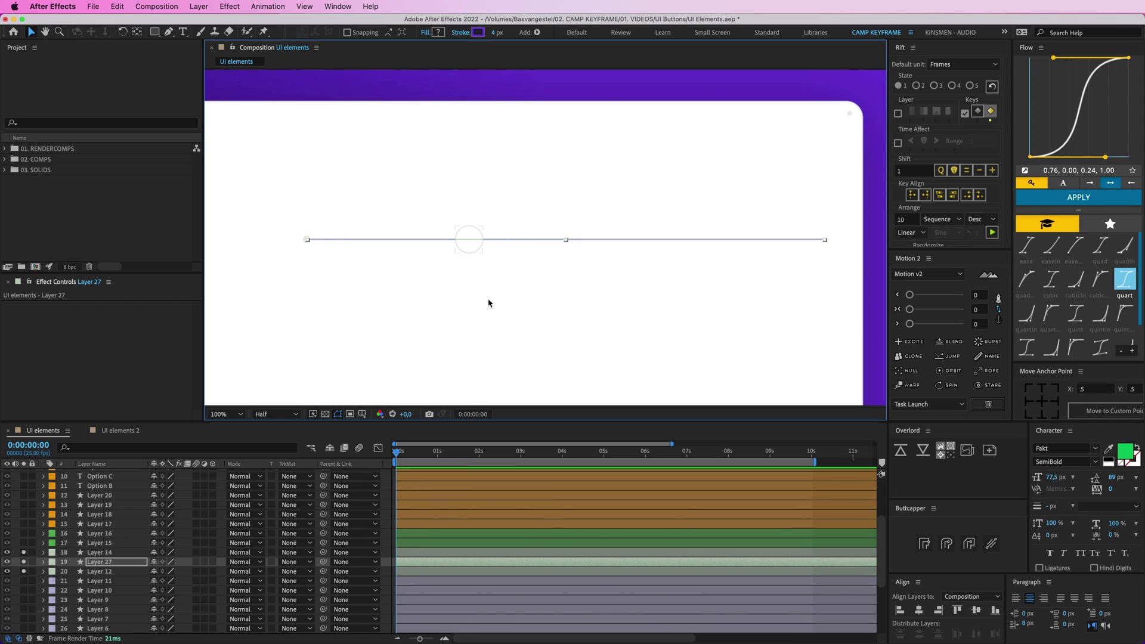
{"action": "left_click", "coordinate": [667, 215]}
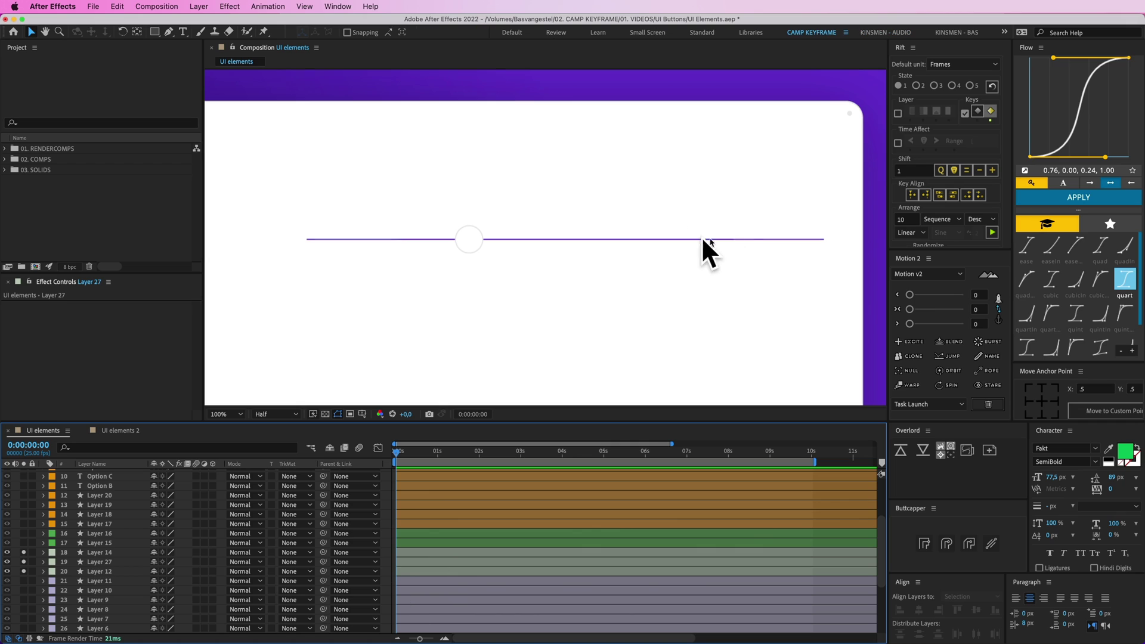
{"action": "left_click", "coordinate": [479, 253]}
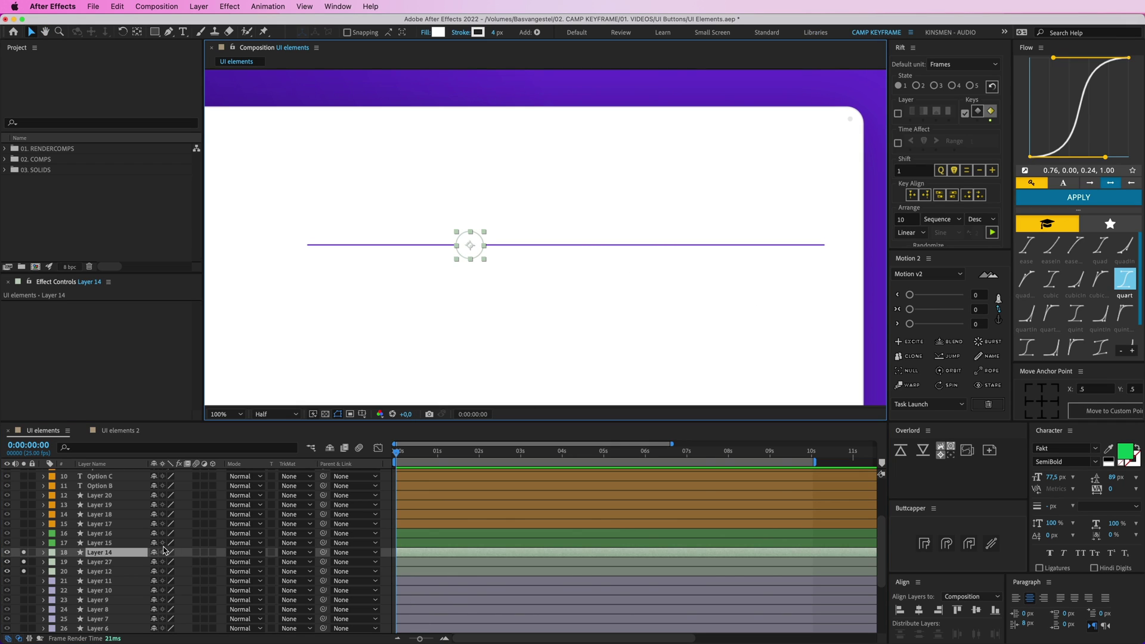
{"action": "key", "text": "p"}
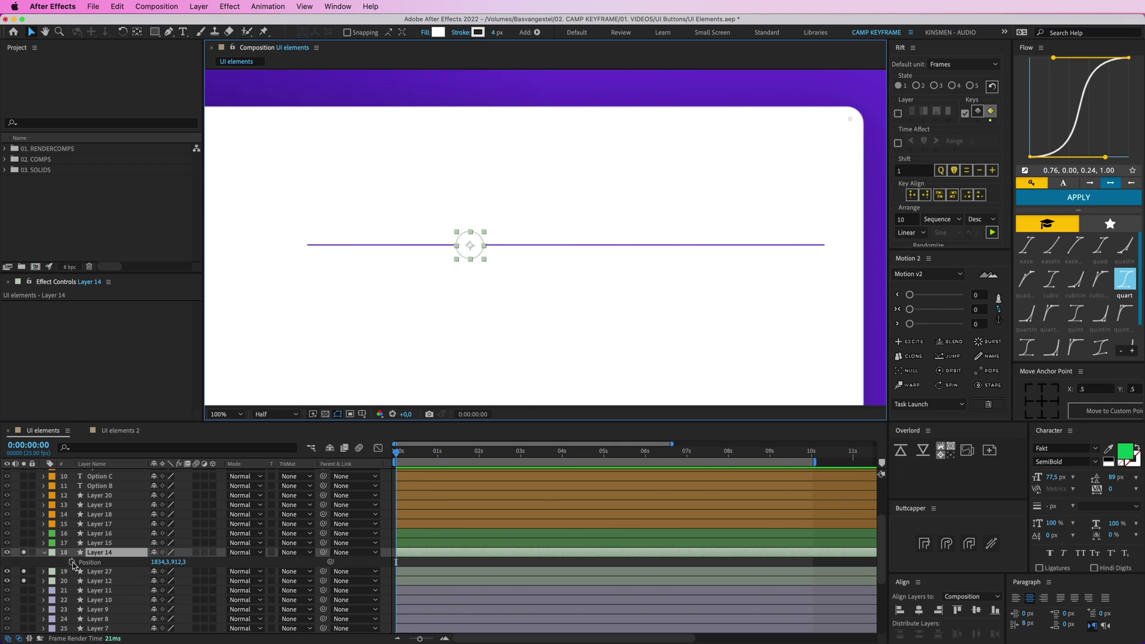
{"action": "left_click_drag", "start_coordinate": [430, 454], "coordinate": [445, 454]}
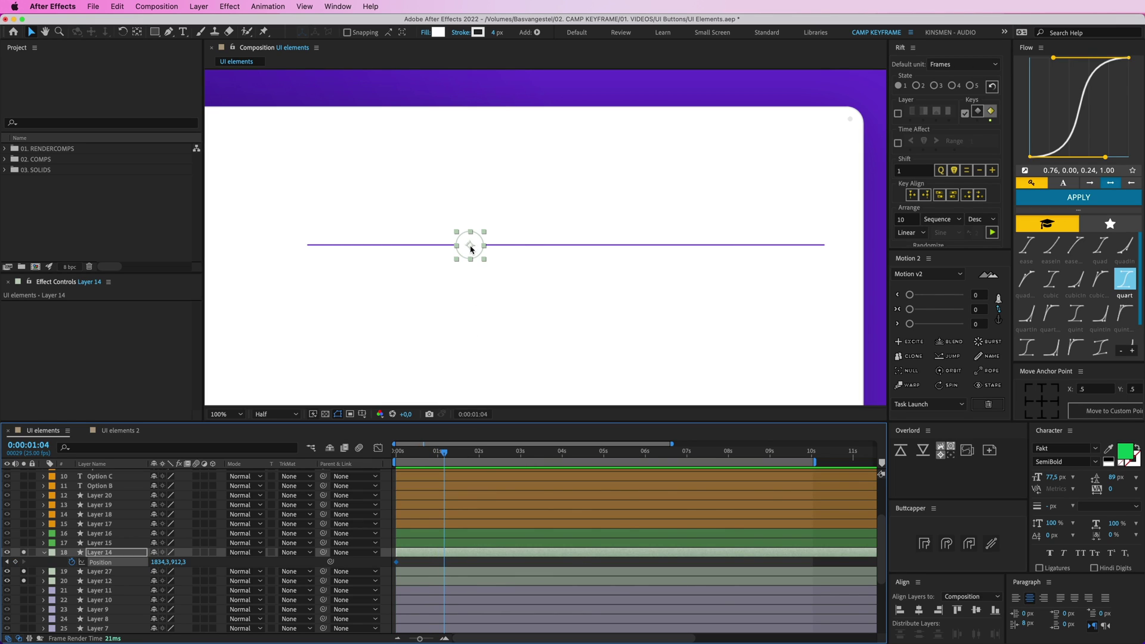
{"action": "key", "text": "super+z"}
{"action": "left_click", "coordinate": [413, 561]}
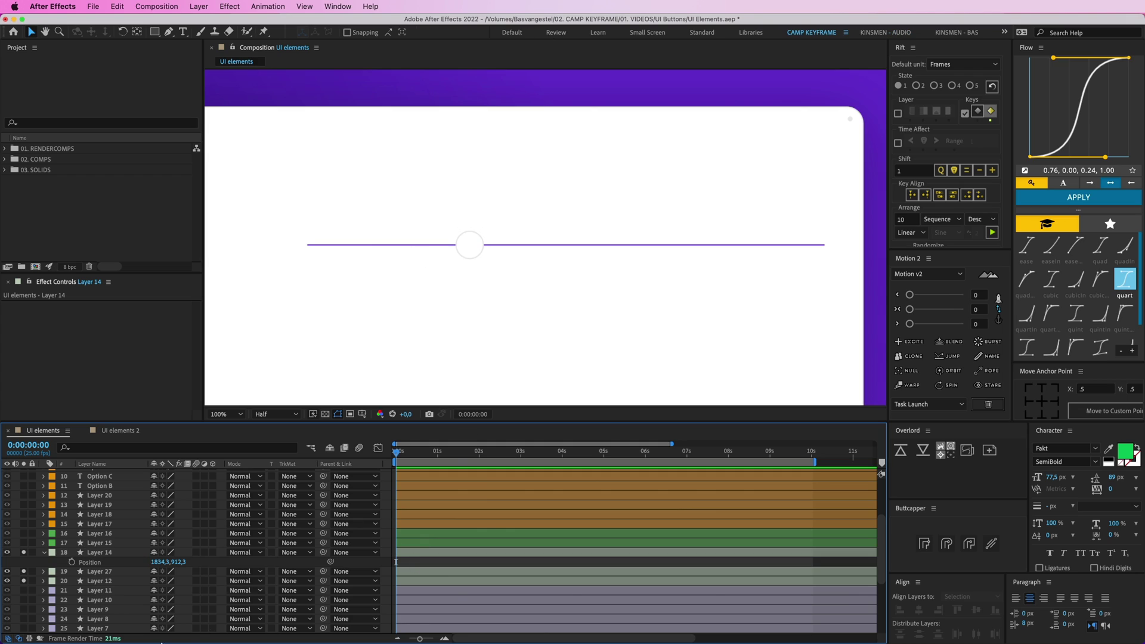
Draw a new rectangle shape with nothing selected, covering the whole slider line and its knob
{"action": "left_click", "coordinate": [99, 571]}
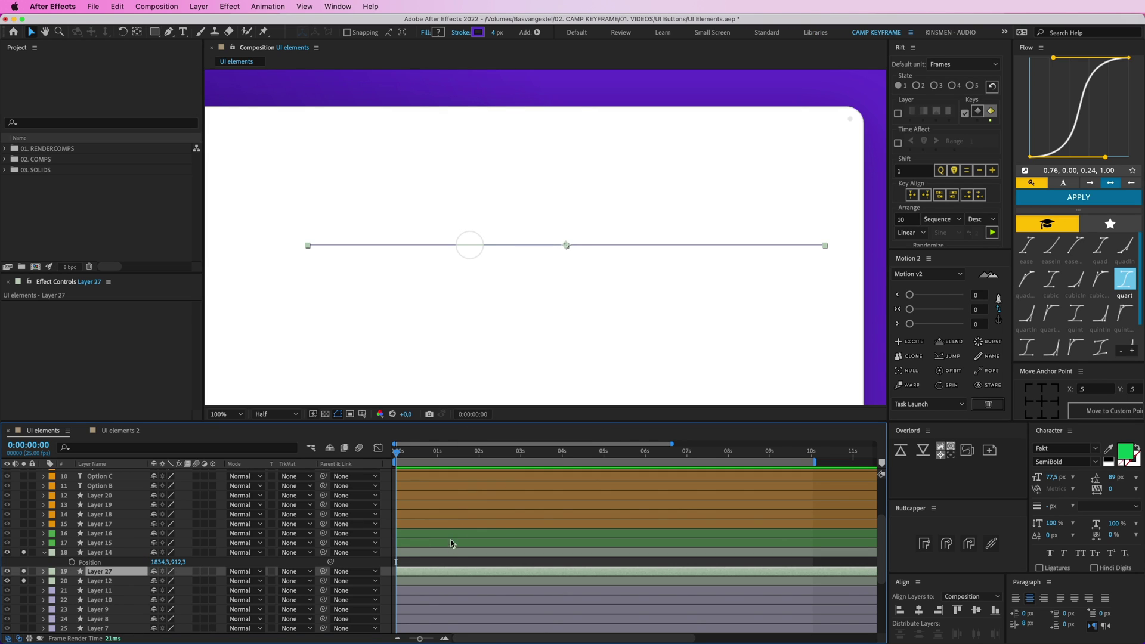
{"action": "left_click", "coordinate": [447, 561]}
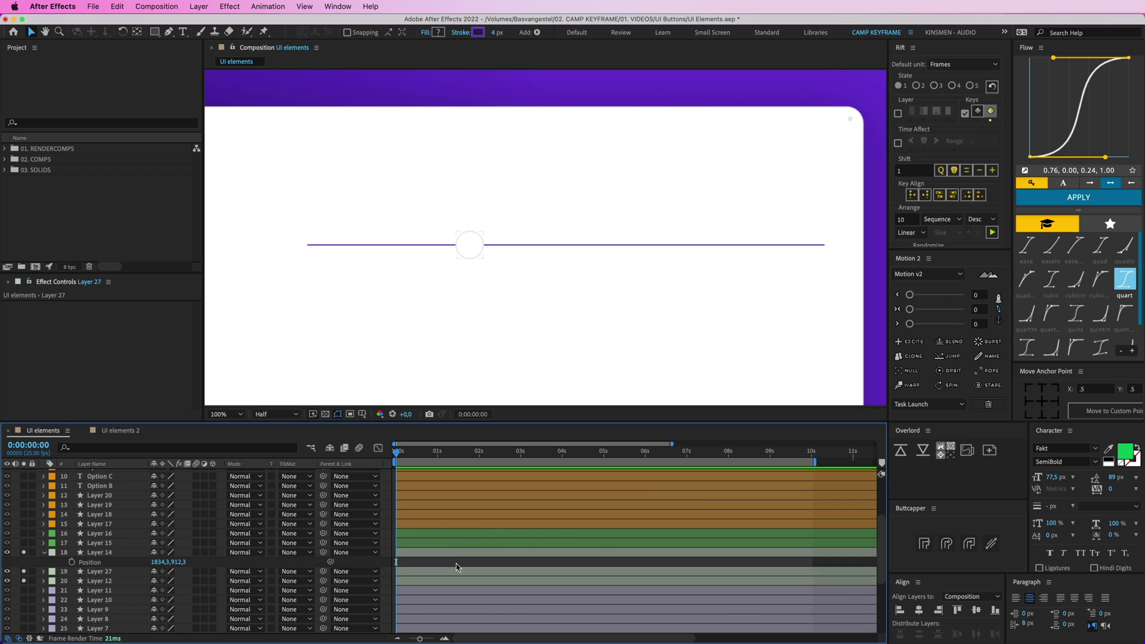
{"action": "left_click", "coordinate": [155, 33]}
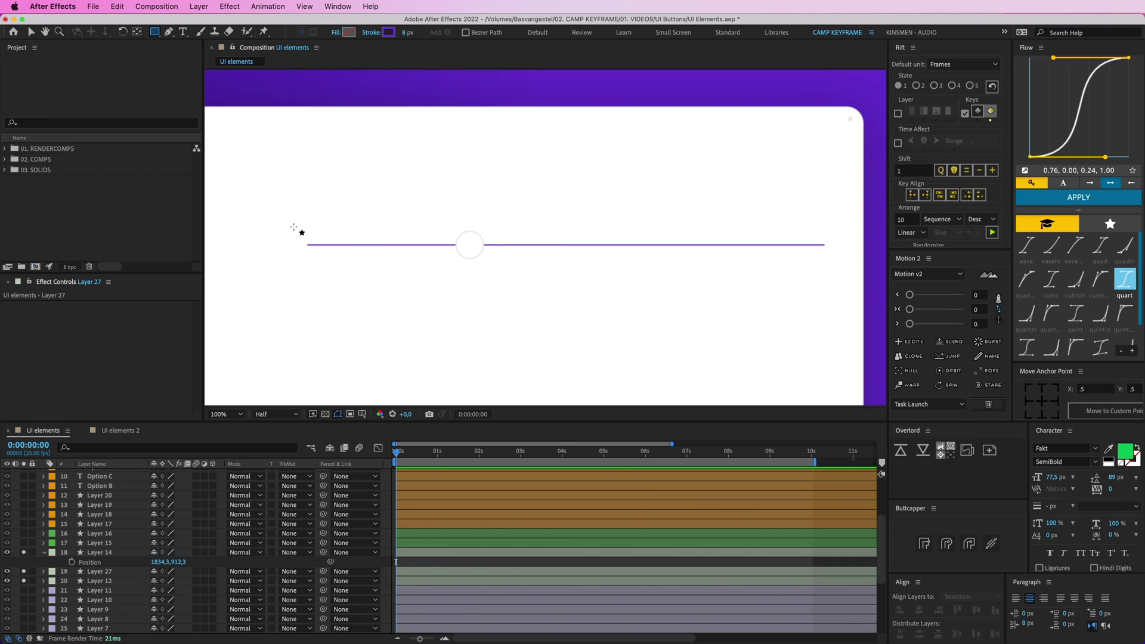
{"action": "mouse_move", "coordinate": [291, 228]}
{"action": "left_mouse_down"}
{"action": "mouse_move", "coordinate": [608, 262]}
{"action": "mouse_move", "coordinate": [838, 264]}
{"action": "left_mouse_up"}
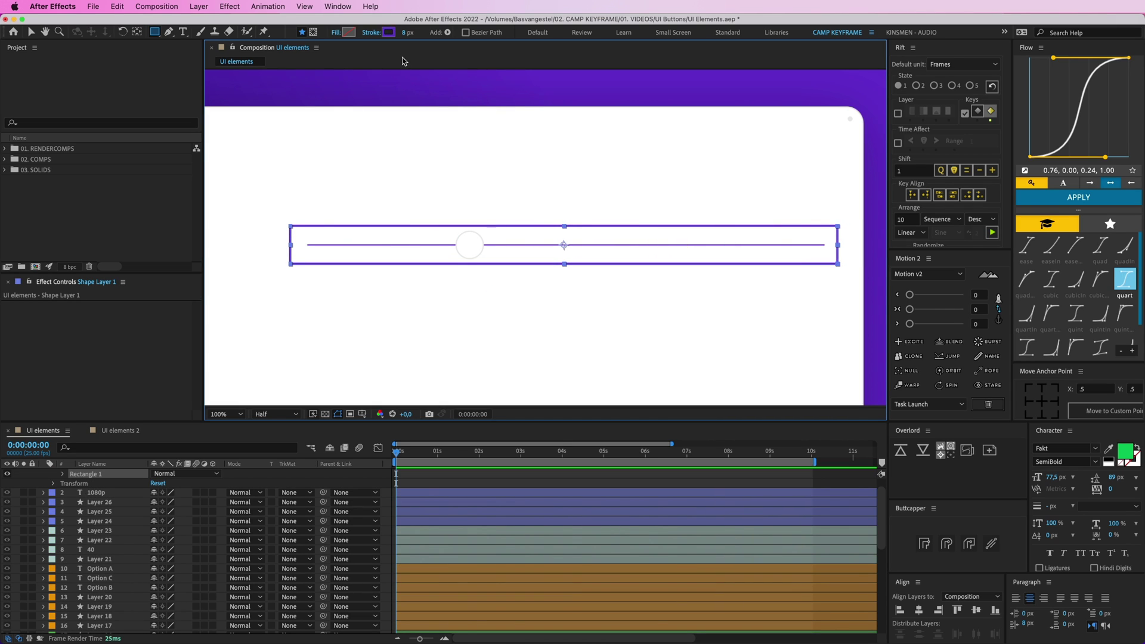
Set the rectangle's stroke width to 0 px and its fill to a solid dark purple
{"action": "left_click", "coordinate": [349, 32]}
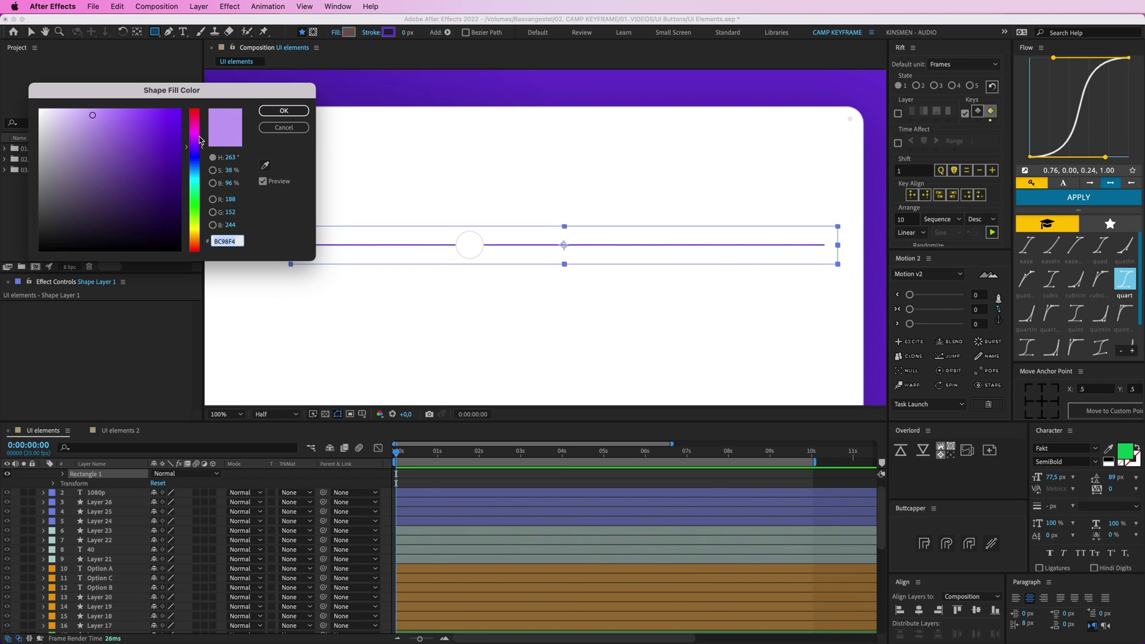
{"action": "left_click", "coordinate": [137, 153]}
{"action": "left_click", "coordinate": [286, 111]}
Move Shape Layer 1 down the layer stack to sit between Layer 14 and Layer 27
{"action": "scroll", "coordinate": [461, 502], "scroll_direction": "up", "scroll_amount": 1}
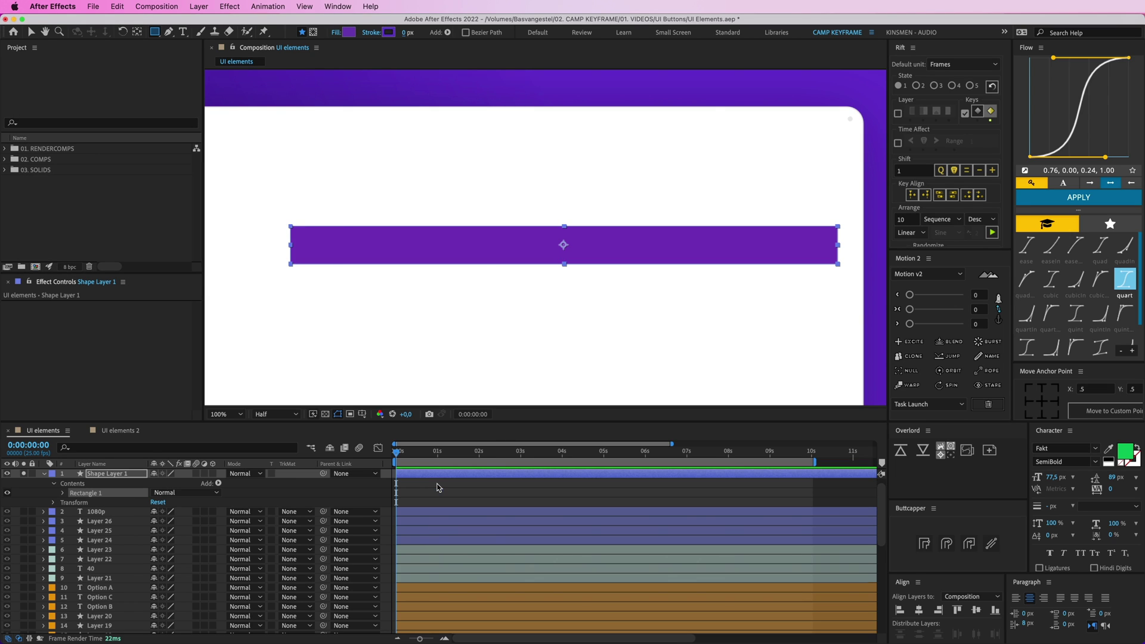
{"action": "key", "text": "grave"}
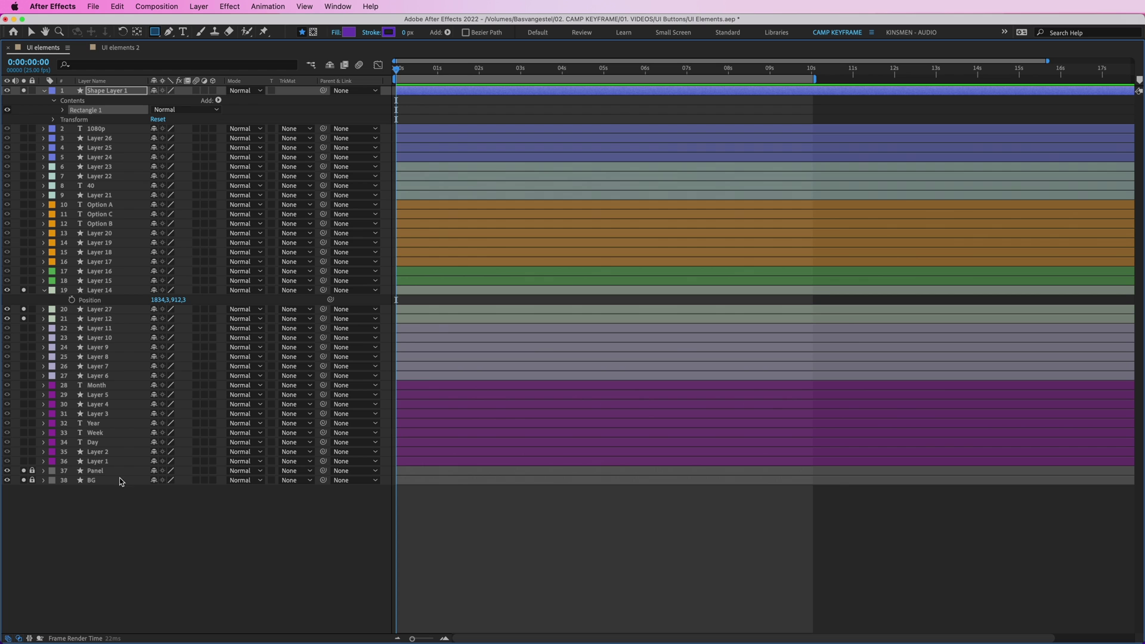
{"action": "left_click_drag", "start_coordinate": [115, 92], "coordinate": [122, 307]}
{"action": "key", "text": "grave"}
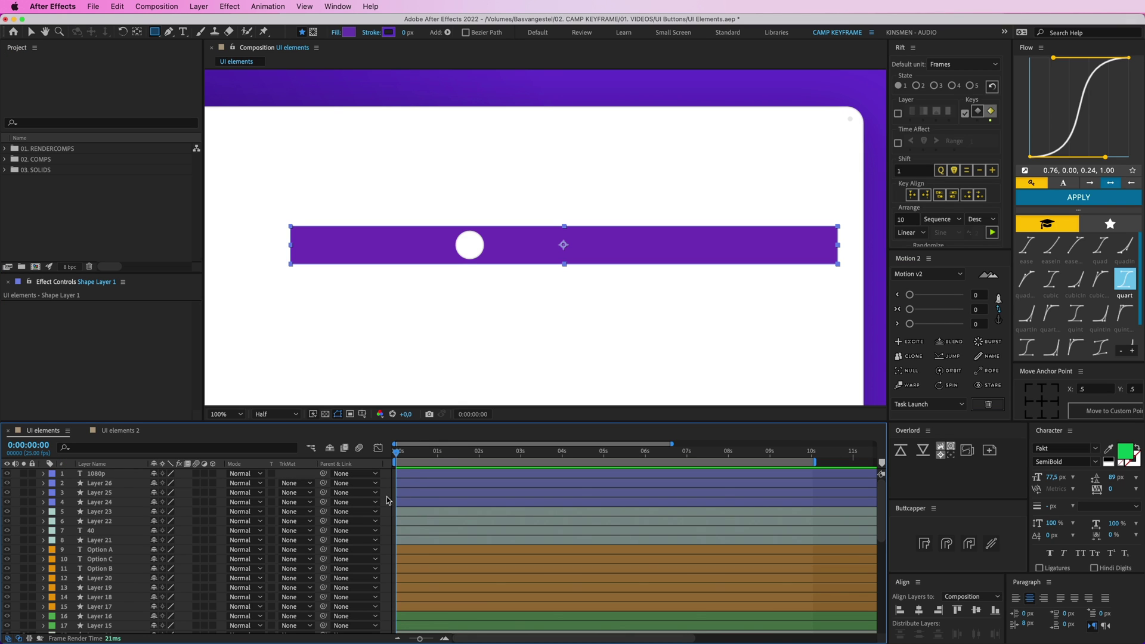
Rename Shape Layer 1 as "matte"
{"action": "scroll", "coordinate": [130, 552], "scroll_direction": "down", "scroll_amount": 5}
{"action": "left_click", "coordinate": [100, 559]}
{"action": "left_click", "coordinate": [99, 522]}
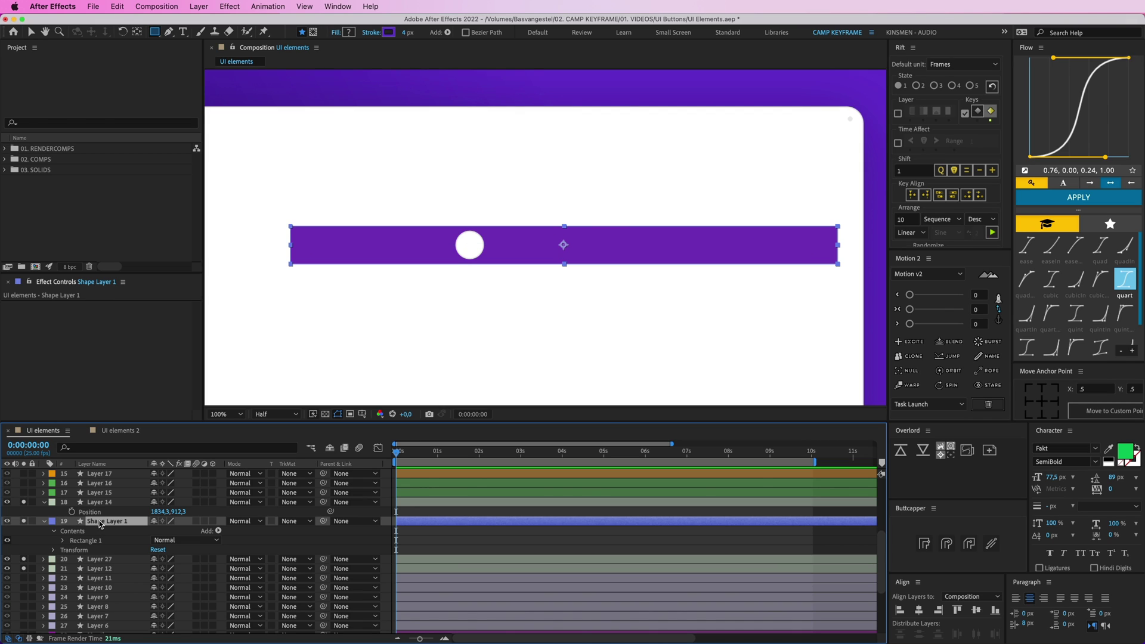
{"action": "type", "text": "matte"}
{"action": "key", "text": "Return"}
Set the track matte of Layer 27 to Alpha Matte "matte"
{"action": "left_click", "coordinate": [103, 561]}
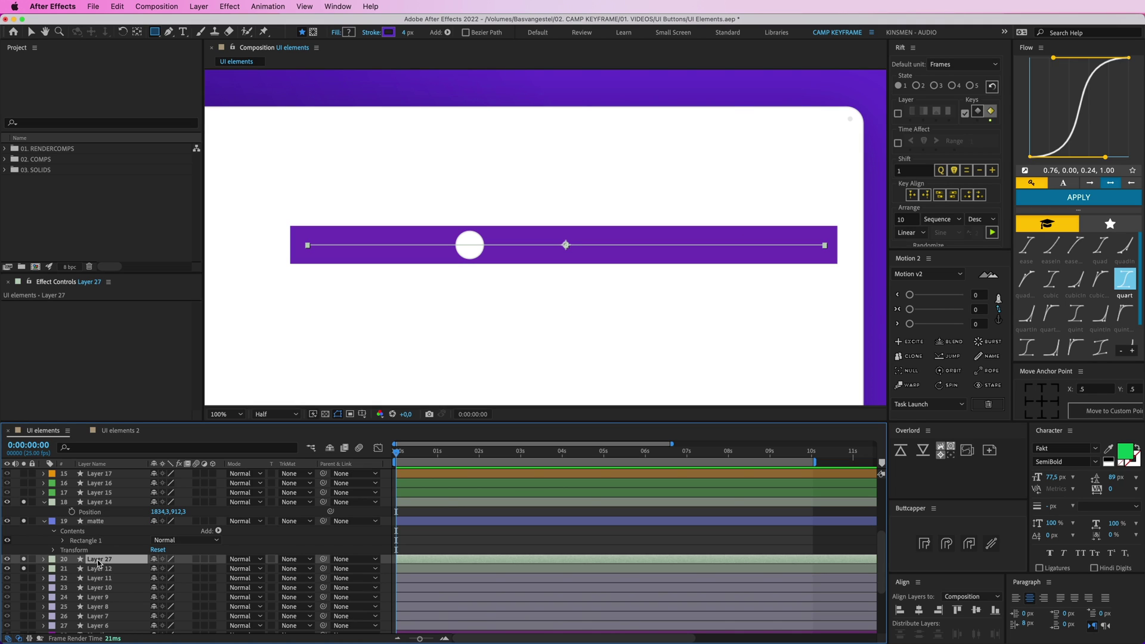
{"action": "left_click", "coordinate": [293, 559]}
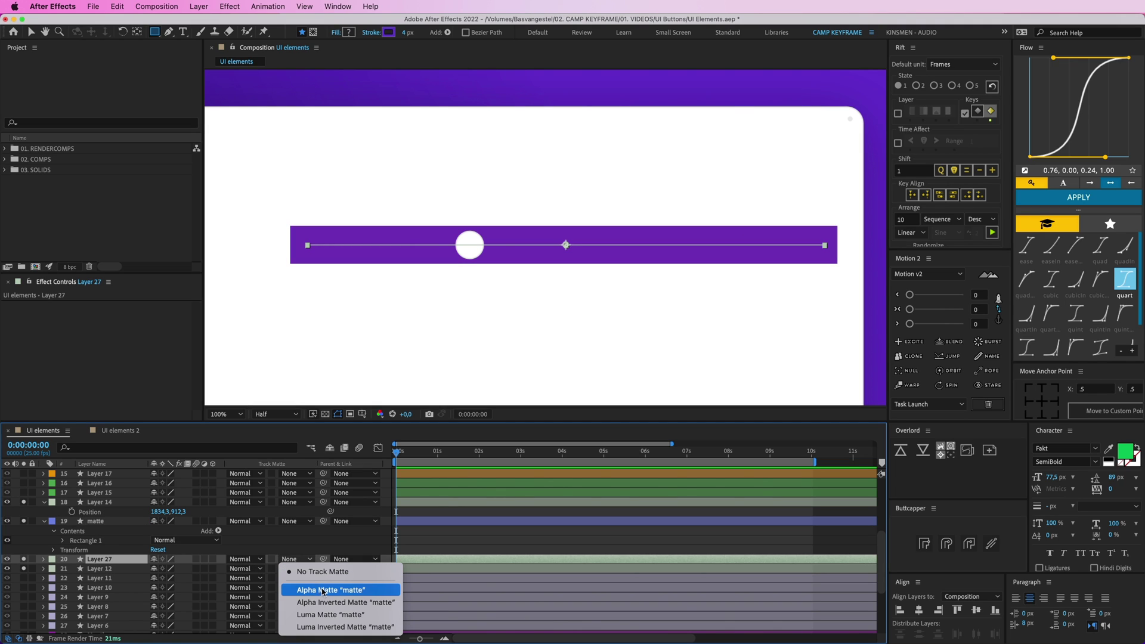
{"action": "left_click", "coordinate": [345, 591]}
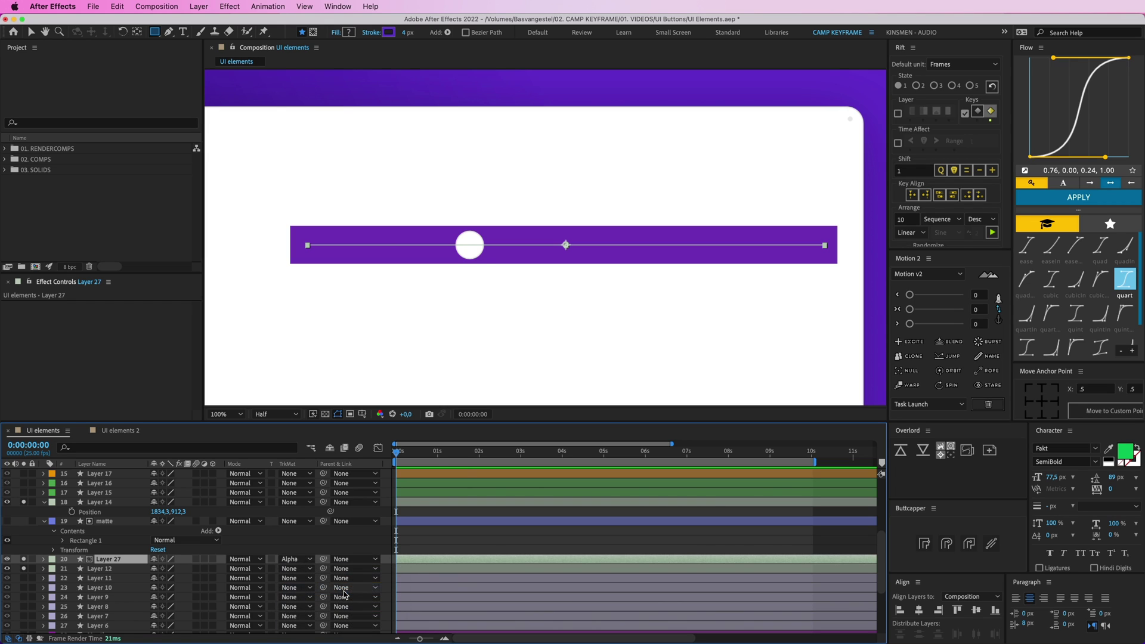
Move the matte rectangle horizontally left until its right edge lies behind the slider knob
{"action": "left_click", "coordinate": [112, 524]}
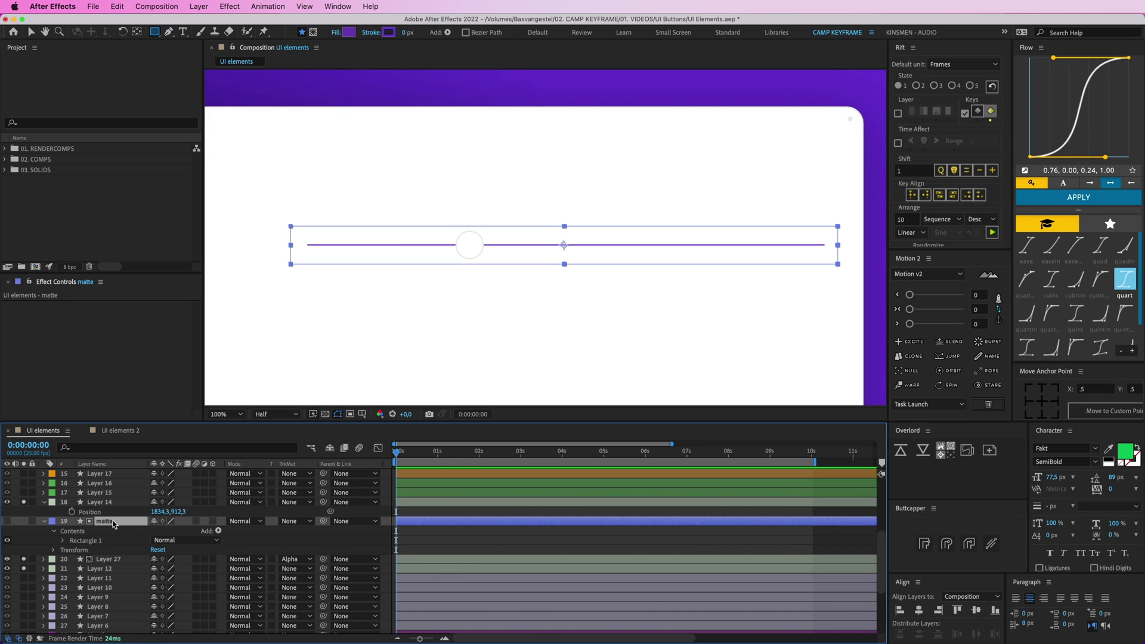
{"action": "key", "text": "v"}
{"action": "left_click_drag", "start_coordinate": [516, 251], "coordinate": [465, 248]}
{"action": "key", "text": "super+z"}
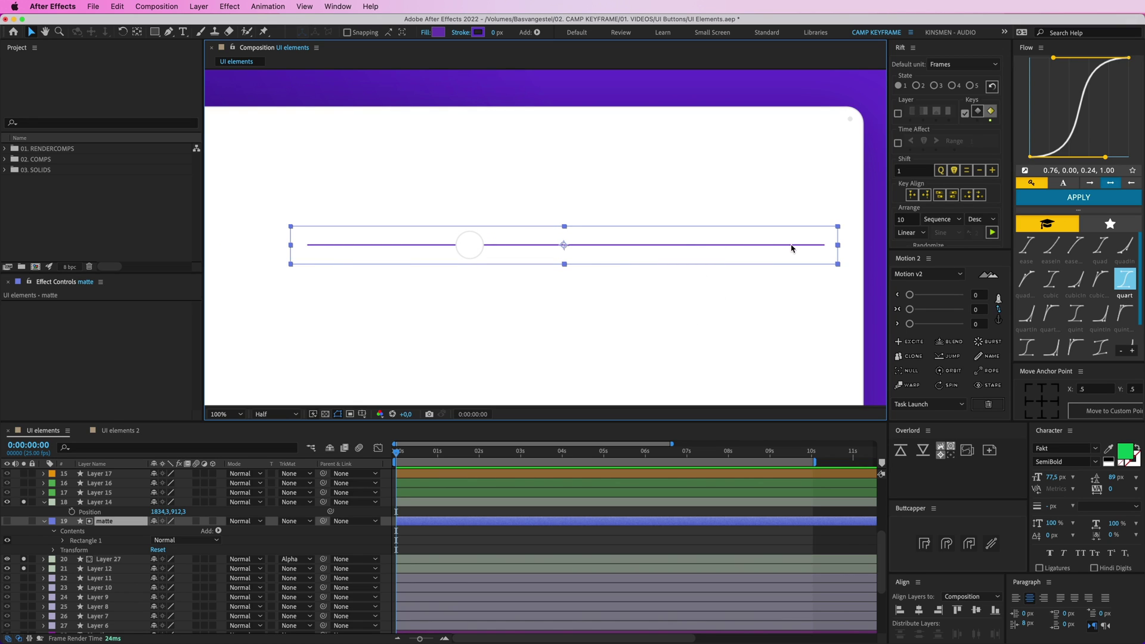
{"action": "left_click_drag", "start_coordinate": [793, 249], "coordinate": [431, 249]}
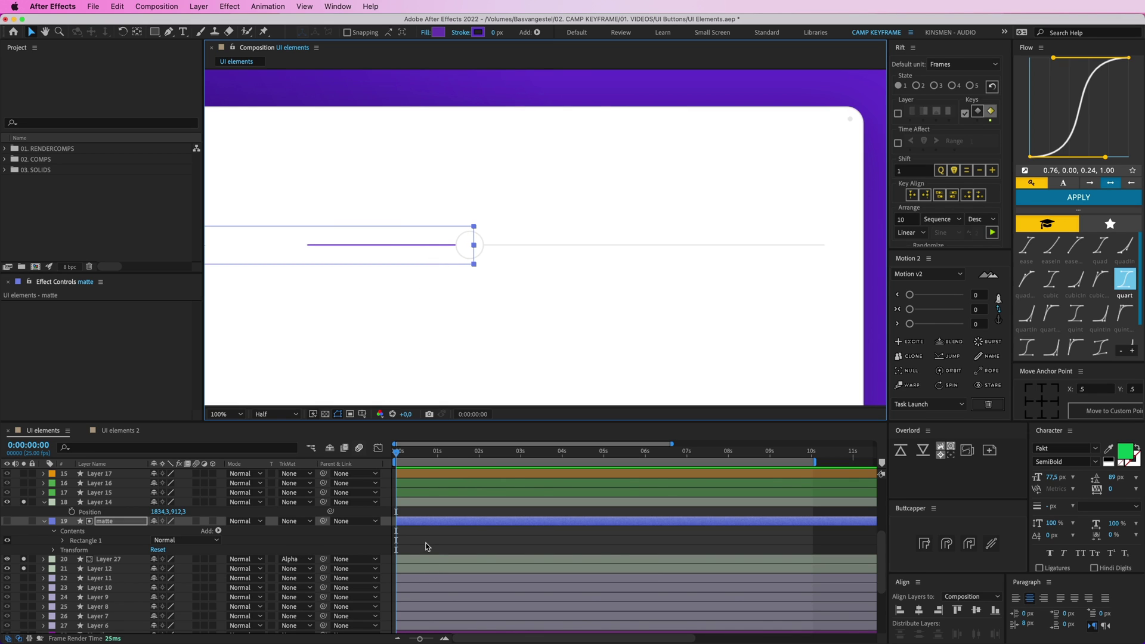
Parent the matte layer to Layer 14 and move the knob left along the slider to about x 1692
{"action": "left_click_drag", "start_coordinate": [323, 520], "coordinate": [99, 502]}
{"action": "left_click", "coordinate": [99, 502]}
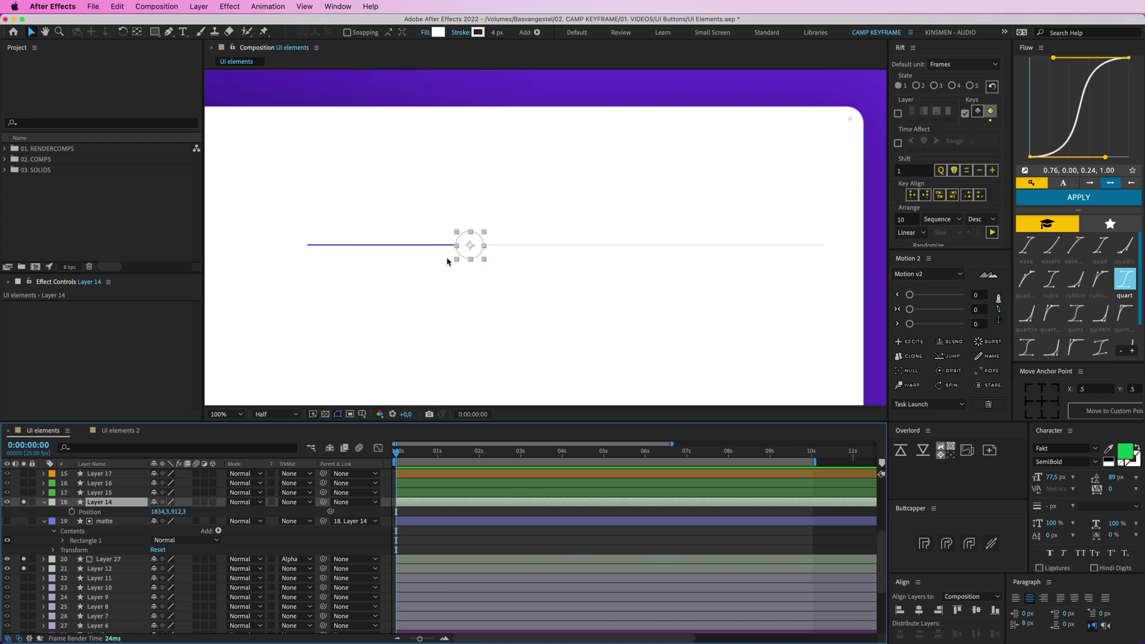
{"action": "left_click_drag", "start_coordinate": [471, 251], "coordinate": [431, 247]}
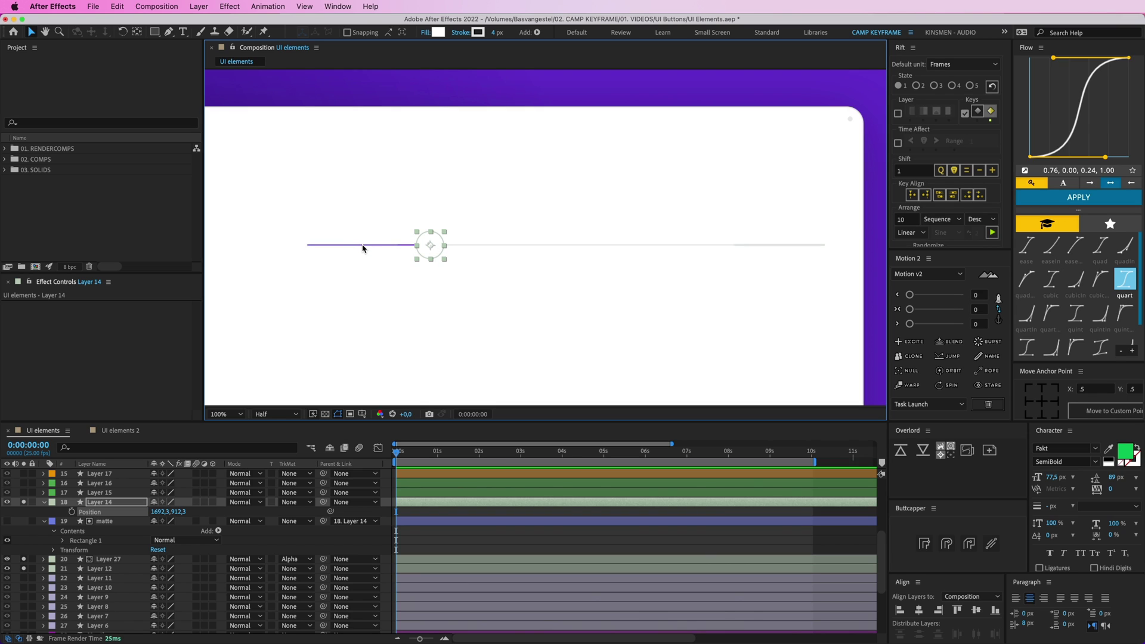
Keyframe Layer 14's position so the knob slides right, holds, and moves partway back left within about two seconds, then preview it
{"action": "key", "text": "p"}
{"action": "key", "text": "p"}
{"action": "left_click", "coordinate": [419, 451]}
{"action": "left_click_drag", "start_coordinate": [439, 235], "coordinate": [715, 242]}
{"action": "left_click_drag", "start_coordinate": [421, 453], "coordinate": [445, 454]}
{"action": "key", "text": "alt+shift+p"}
{"action": "left_click_drag", "start_coordinate": [718, 242], "coordinate": [596, 243]}
{"action": "key", "text": "Home"}
{"action": "key", "text": "space"}
{"action": "key", "text": "space"}
Apply the 0.76, 0.00, 0.24, 1.00 Flow easing to all of Layer 14's position keyframes and preview the slider
{"action": "mouse_move", "coordinate": [458, 514]}
{"action": "left_mouse_down"}
{"action": "mouse_move", "coordinate": [387, 517]}
{"action": "mouse_move", "coordinate": [477, 512]}
{"action": "left_mouse_up"}
{"action": "left_click", "coordinate": [1078, 197]}
{"action": "key", "text": "space"}
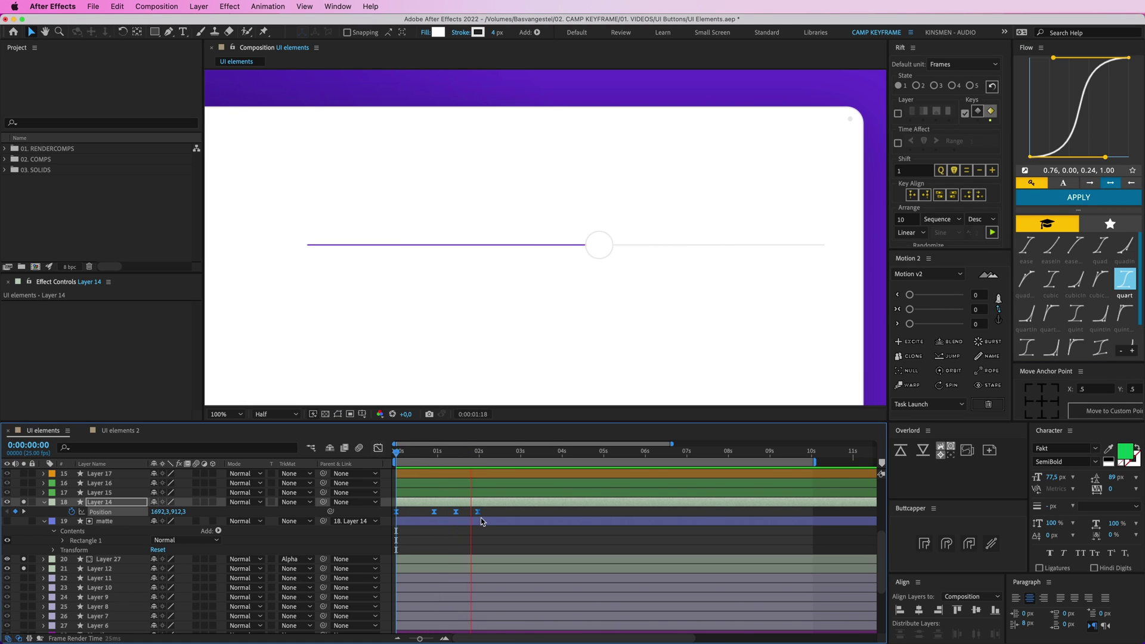
{"action": "key", "text": "space"}
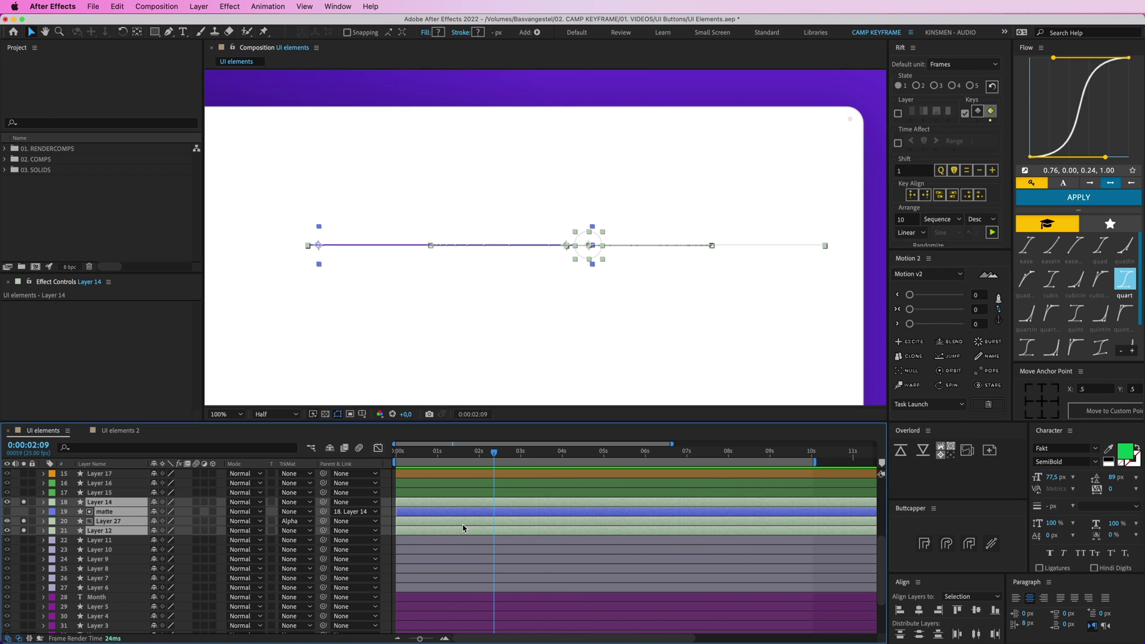
Pre-compose Layer 14, matte, Layer 27 and Layer 12 as "Volume control", moving all attributes into the new composition
{"action": "key", "text": "super+shift+c"}
{"action": "type", "text": "Volume control"}
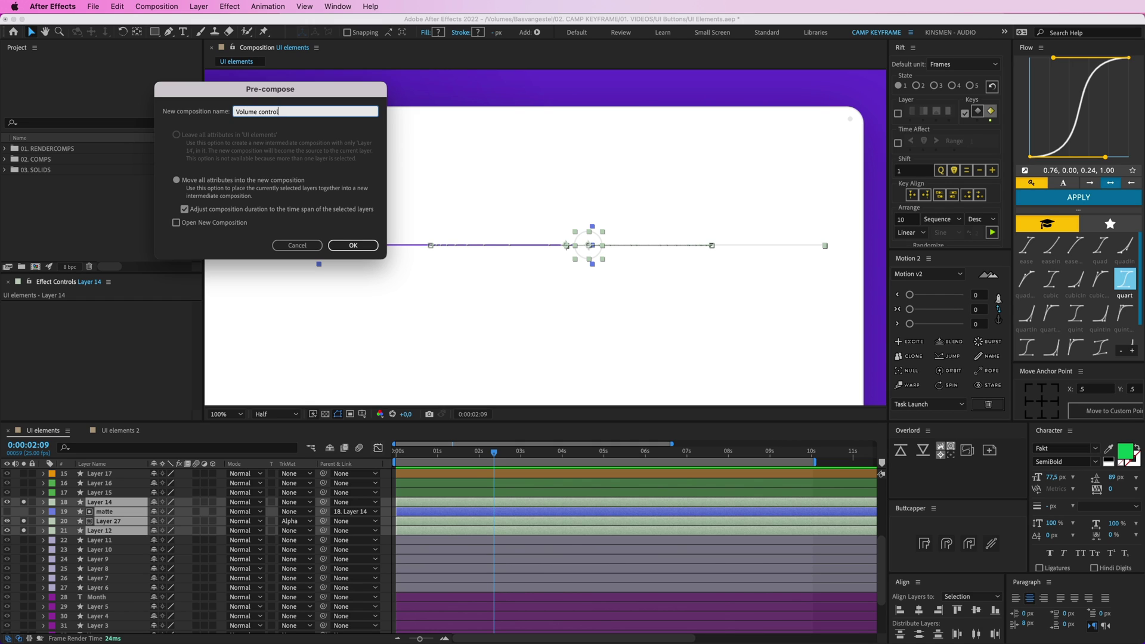
{"action": "key", "text": "Return"}
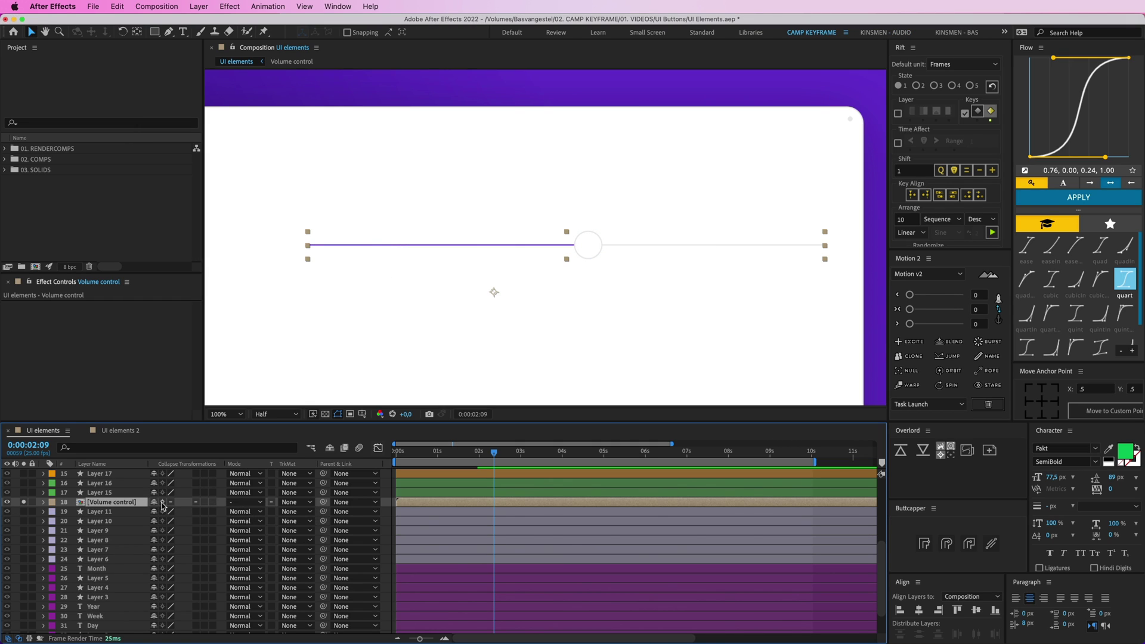
Turn off solo for the Volume control, Panel and BG layers to show the whole interface
{"action": "left_click", "coordinate": [24, 502]}
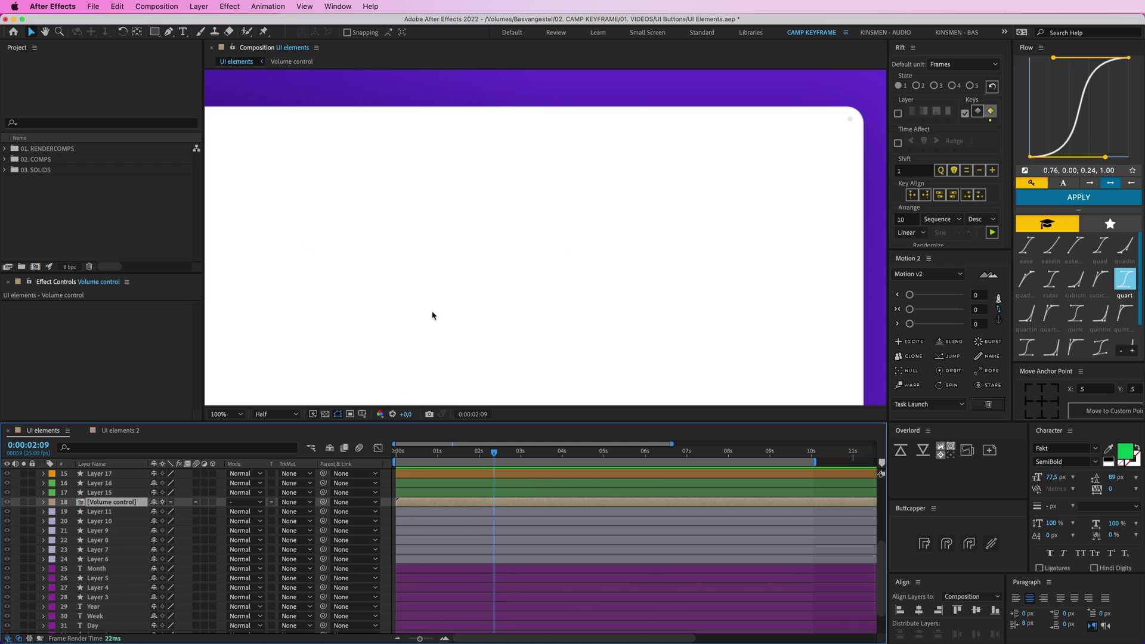
{"action": "key", "text": "comma"}
{"action": "scroll", "coordinate": [119, 584], "scroll_direction": "down", "scroll_amount": 2}
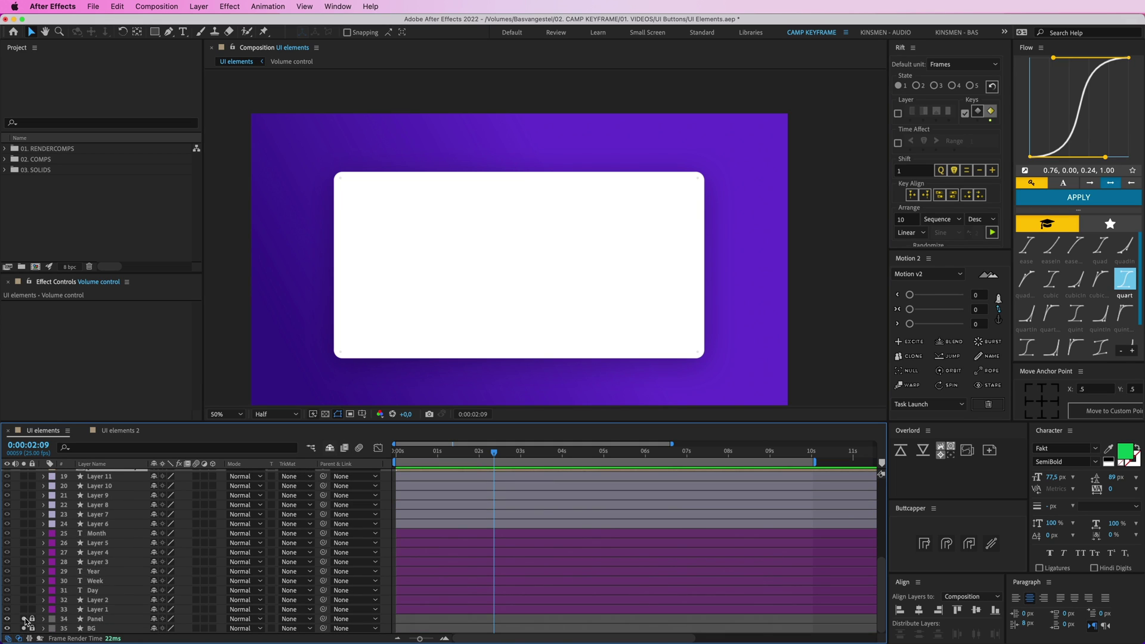
{"action": "left_click_drag", "start_coordinate": [24, 619], "coordinate": [24, 629]}
{"action": "scroll", "coordinate": [381, 518], "scroll_direction": "up", "scroll_amount": 2}
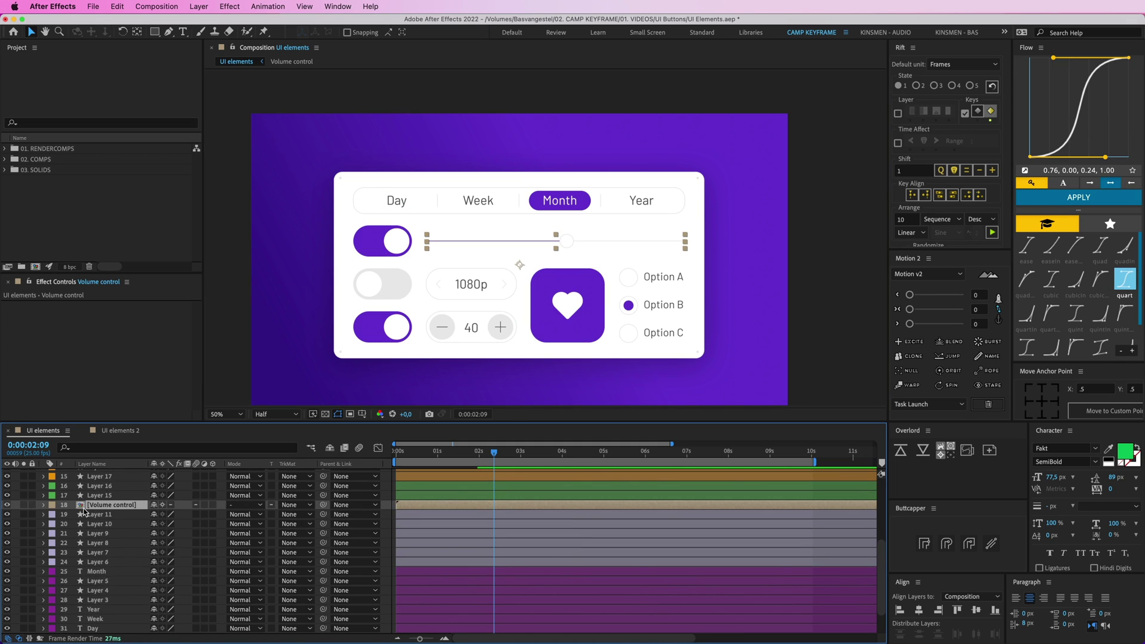
Move the Volume control layer directly above Panel in the layer stack and lock it
{"action": "key", "text": "grave"}
{"action": "left_click_drag", "start_coordinate": [102, 256], "coordinate": [100, 399]}
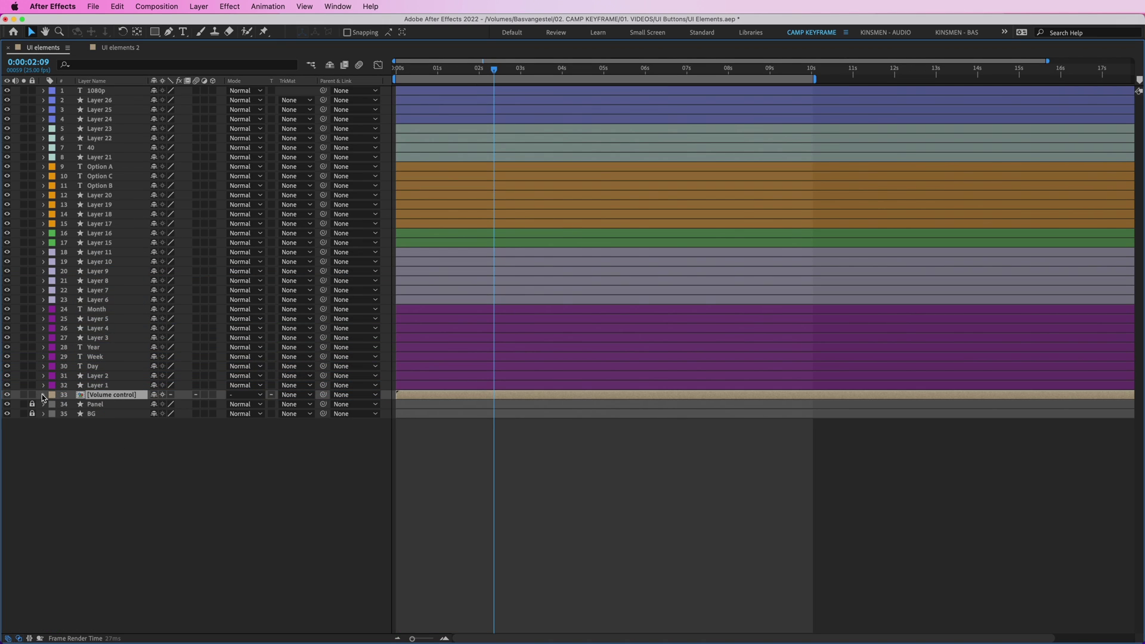
{"action": "left_click", "coordinate": [32, 395]}
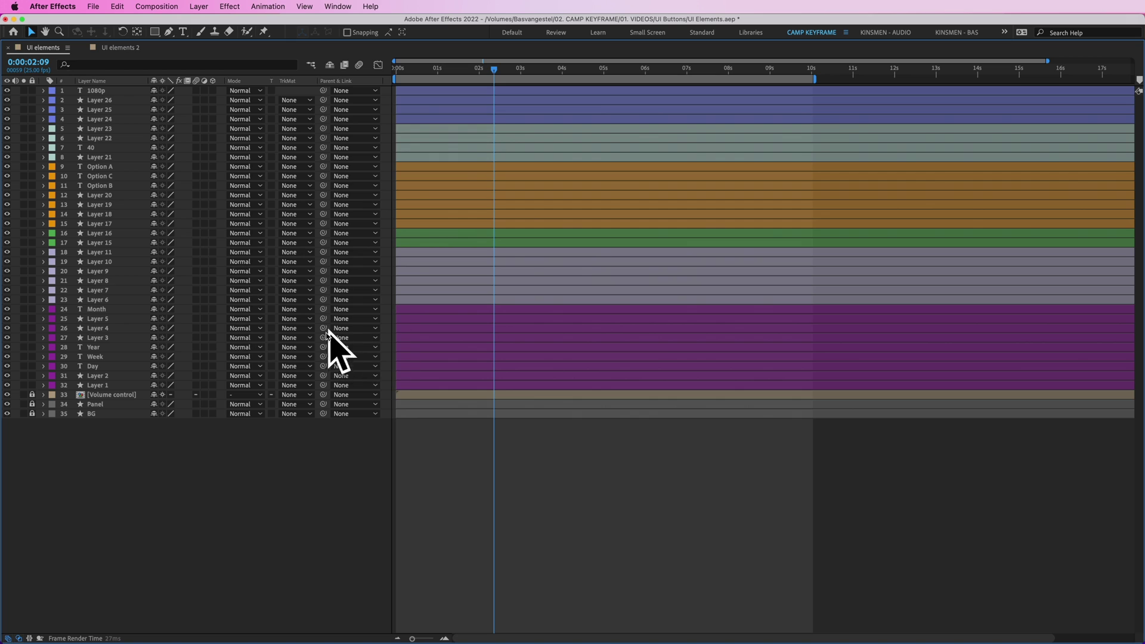
{"action": "key", "text": "grave"}
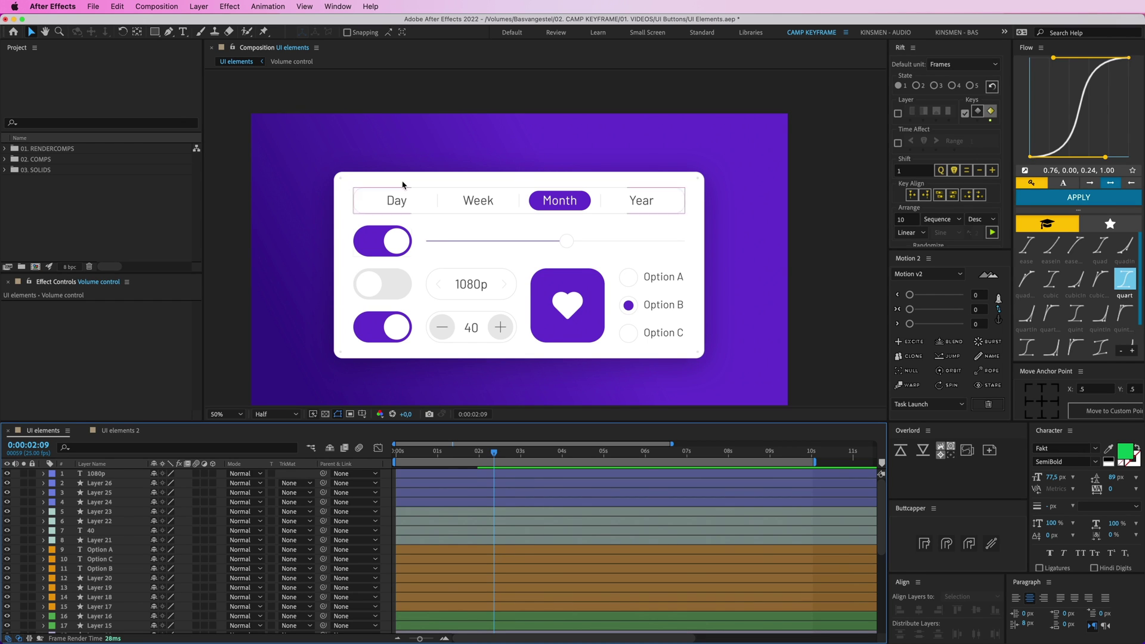
Examine the top toggle switch and locate the layers it is built from in the timeline
{"action": "left_click_drag", "start_coordinate": [394, 242], "coordinate": [458, 228]}
{"action": "left_click", "coordinate": [456, 229]}
{"action": "left_click", "coordinate": [439, 234]}
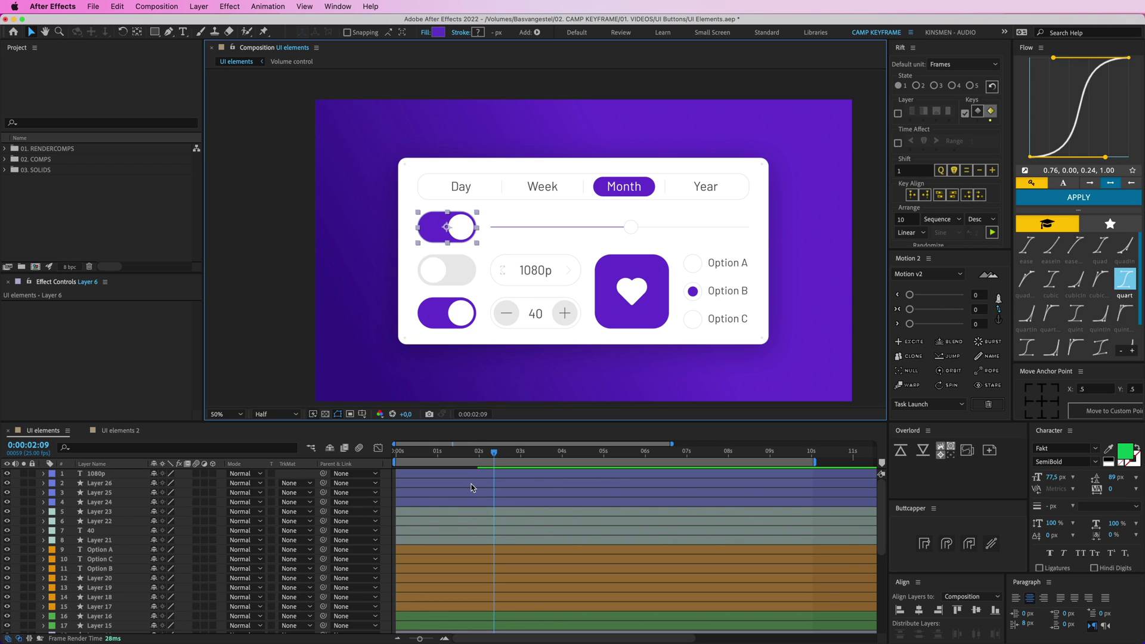
{"action": "scroll", "coordinate": [471, 487], "scroll_direction": "down", "scroll_amount": 6}
{"action": "scroll", "coordinate": [434, 520], "scroll_direction": "up", "scroll_amount": 2}
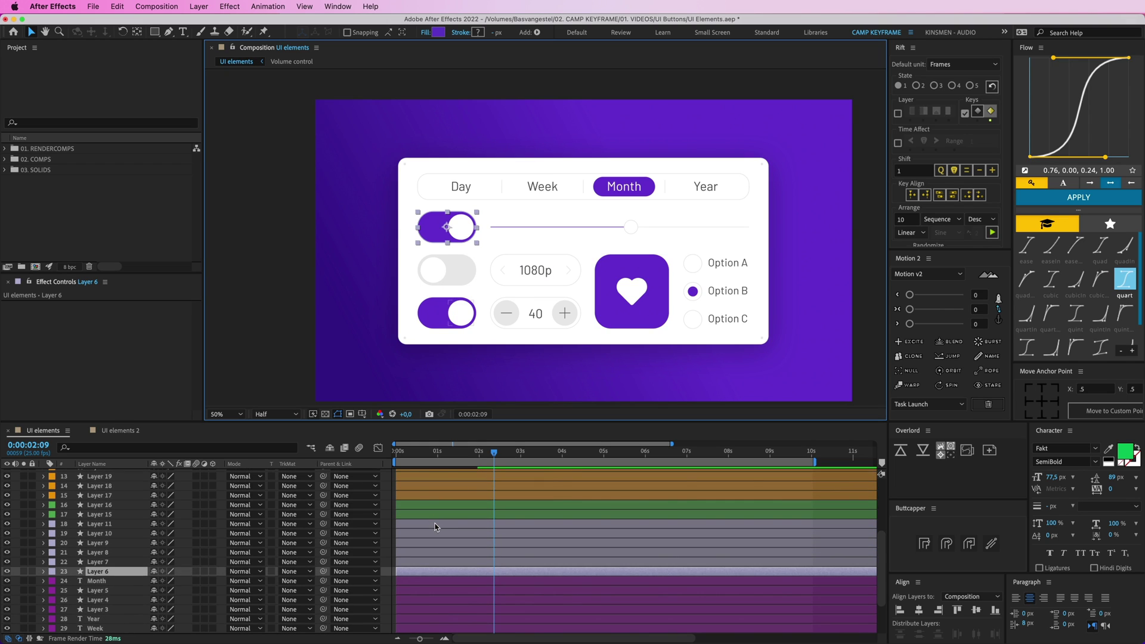
{"action": "left_click", "coordinate": [434, 527], "text": "shift"}
{"action": "left_click", "coordinate": [388, 515]}
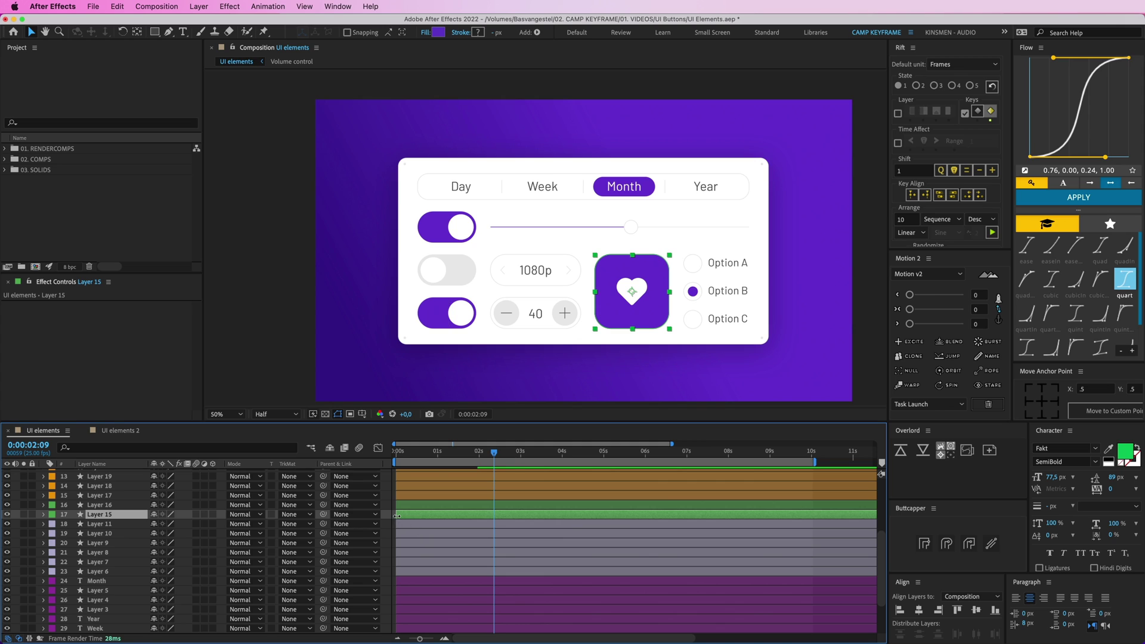
{"action": "key", "text": "super+shift+a"}
{"action": "key", "text": "."}
{"action": "key", "text": "space"}
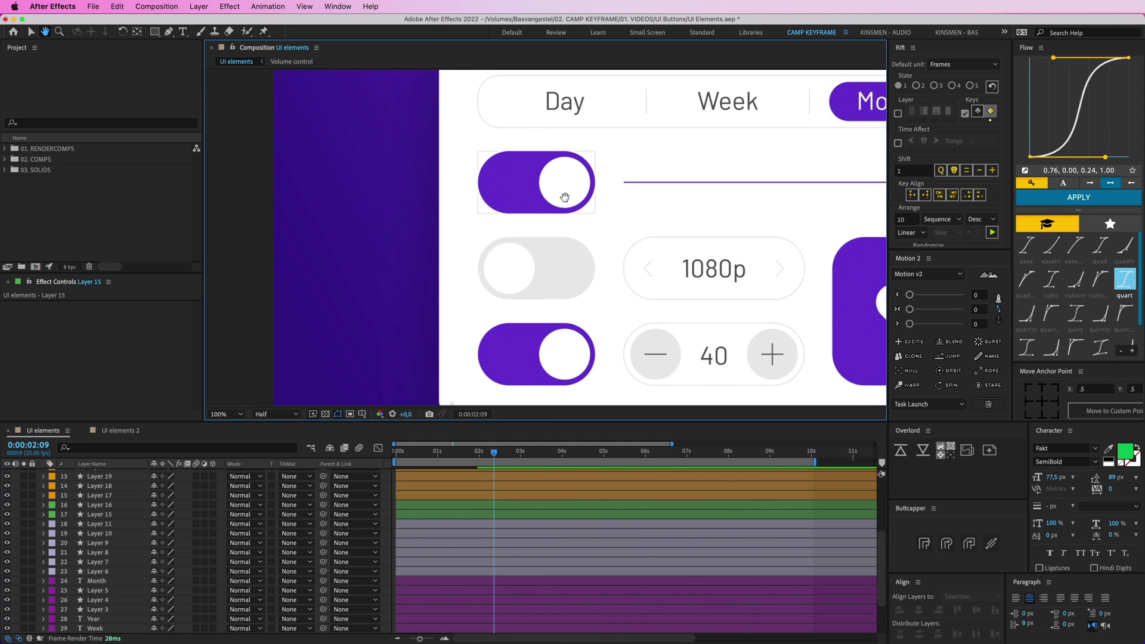
{"action": "left_click_drag", "start_coordinate": [564, 197], "coordinate": [497, 210]}
{"action": "left_click", "coordinate": [542, 213]}
{"action": "left_click", "coordinate": [542, 226]}
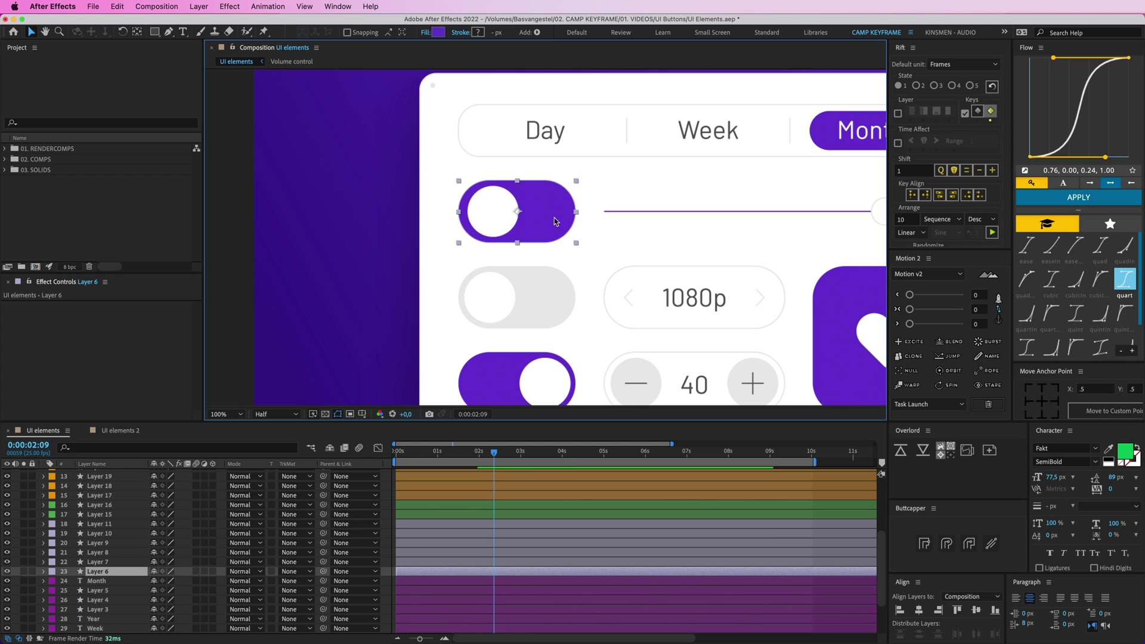
{"action": "key", "text": "super+z"}
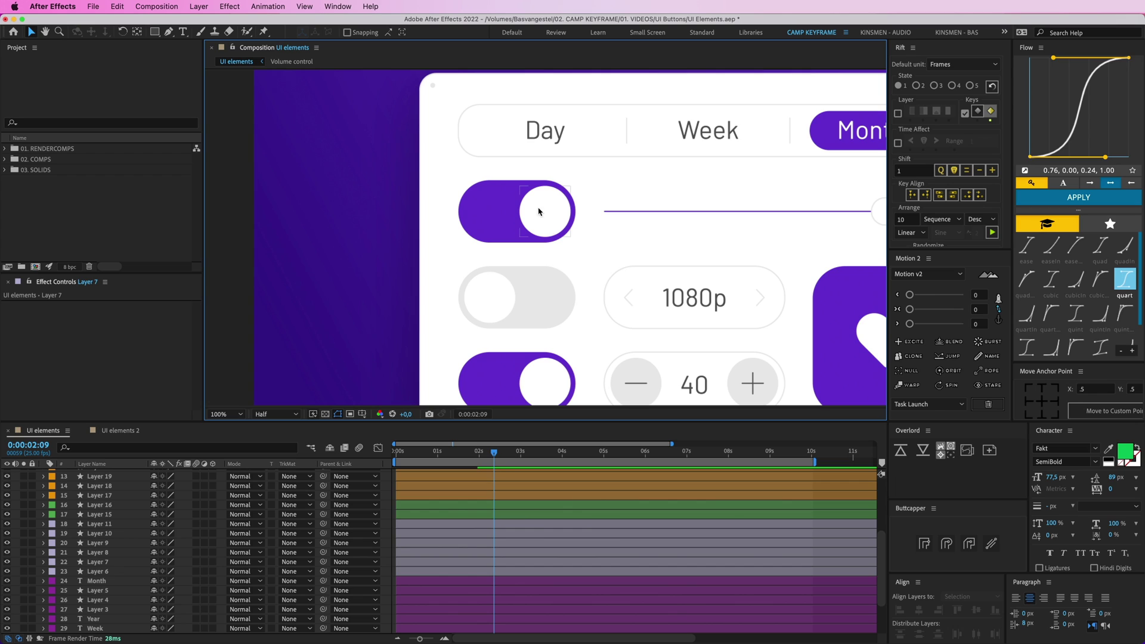
Add a Drop Shadow layer style to the white knob of the top toggle, Layer 7
{"action": "left_click", "coordinate": [538, 217]}
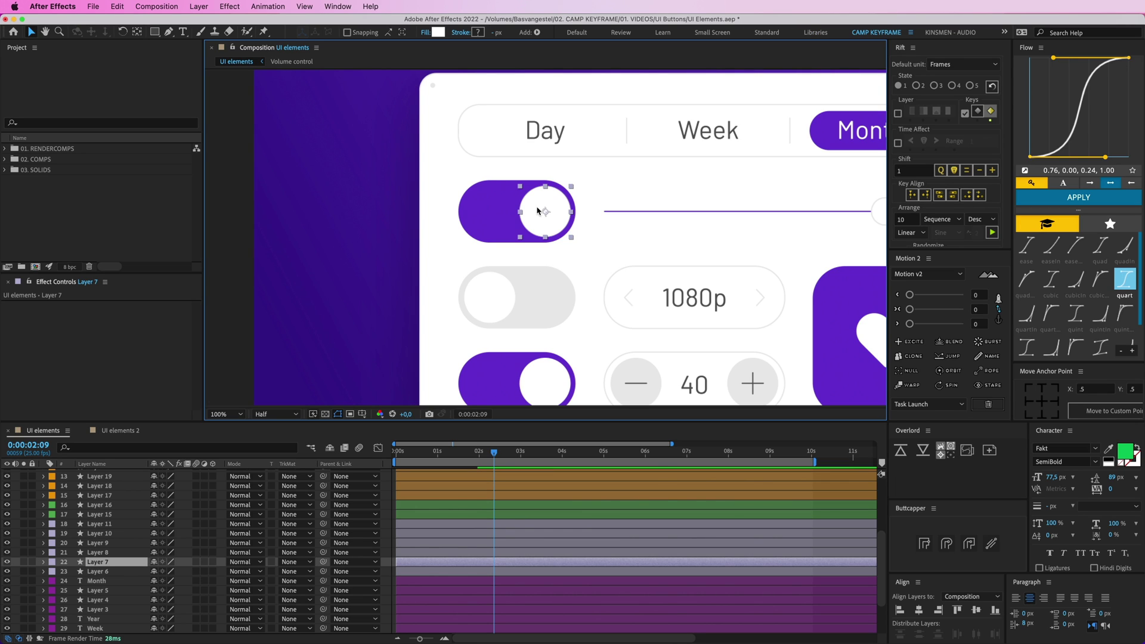
{"action": "right_click", "coordinate": [539, 210]}
{"action": "mouse_move", "coordinate": [597, 360]}
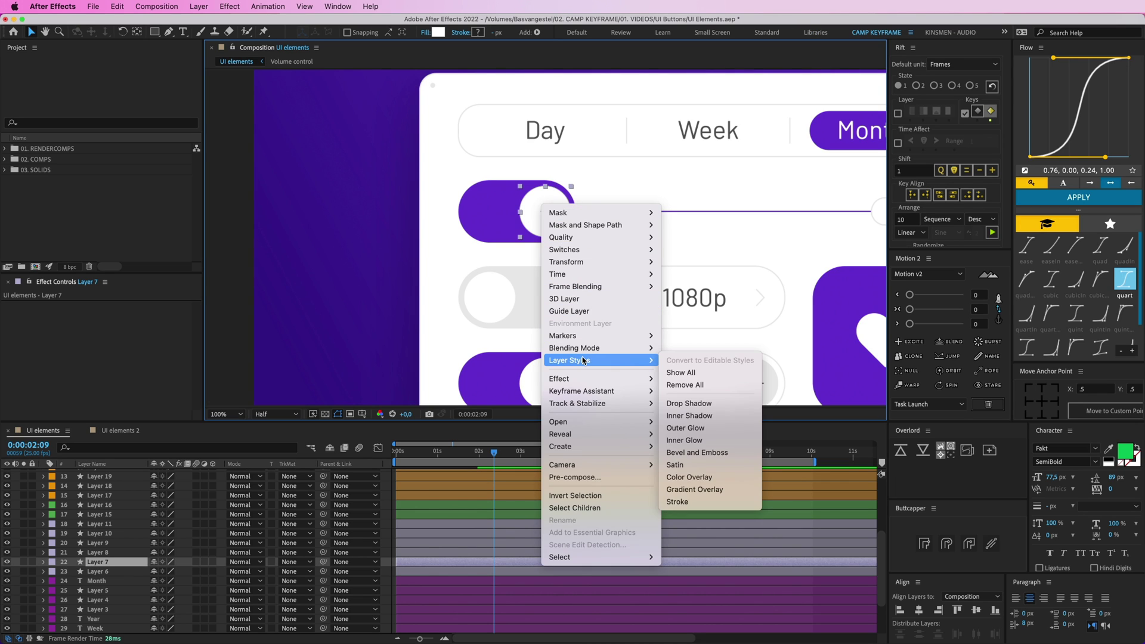
{"action": "left_click", "coordinate": [687, 403]}
Increase the size of Layer 7's drop shadow and lower its opacity to get a soft shadow
{"action": "scroll", "coordinate": [66, 590], "scroll_direction": "down", "scroll_amount": 2}
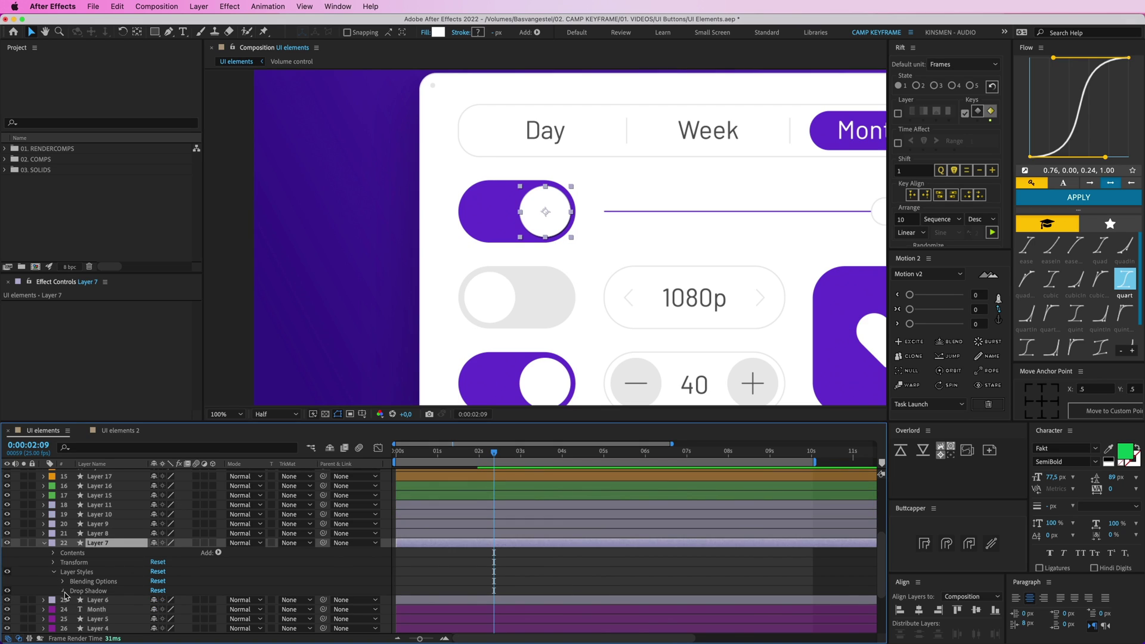
{"action": "left_click", "coordinate": [64, 591]}
{"action": "scroll", "coordinate": [107, 601], "scroll_direction": "down", "scroll_amount": 3}
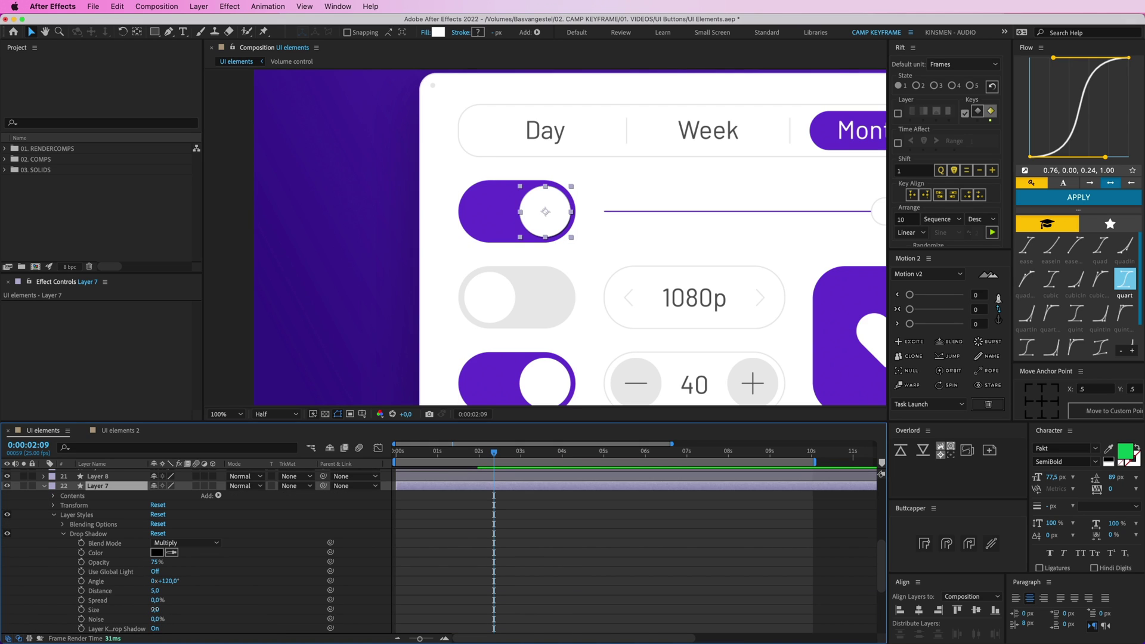
{"action": "left_click_drag", "start_coordinate": [155, 609], "coordinate": [183, 610]}
{"action": "left_click_drag", "start_coordinate": [157, 563], "coordinate": [132, 563]}
Keyframe Layer 7's position at 0:00:02:09, then at 0:00:02:21 with the knob at the toggle's left end, and scrub through the motion
{"action": "key", "text": "h"}
{"action": "left_click_drag", "start_coordinate": [569, 207], "coordinate": [531, 222]}
{"action": "key", "text": "v"}
{"action": "key", "text": "p"}
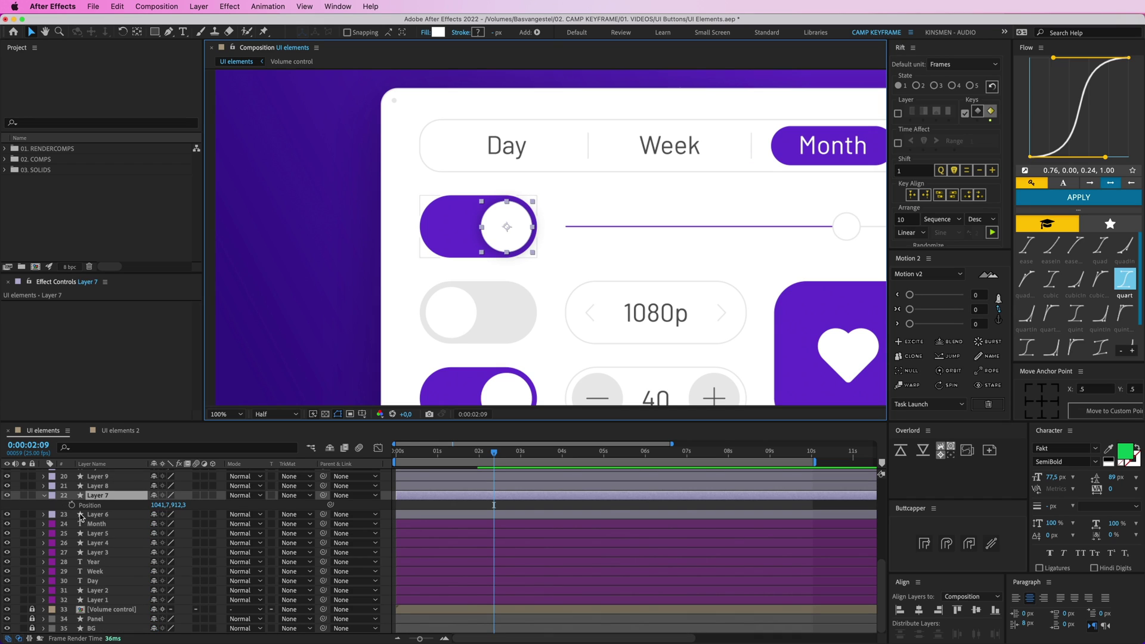
{"action": "left_click", "coordinate": [71, 505]}
{"action": "key", "text": "Page_Down"}
{"action": "key", "text": "Page_Down"}
{"action": "key", "text": "Page_Down"}
{"action": "key", "text": "Page_Down"}
{"action": "key", "text": "Page_Down"}
{"action": "key", "text": "Page_Down"}
{"action": "key", "text": "Page_Down"}
{"action": "key", "text": "Page_Down"}
{"action": "key", "text": "Page_Down"}
{"action": "key", "text": "Page_Down"}
{"action": "key", "text": "Page_Down"}
{"action": "key", "text": "Page_Down"}
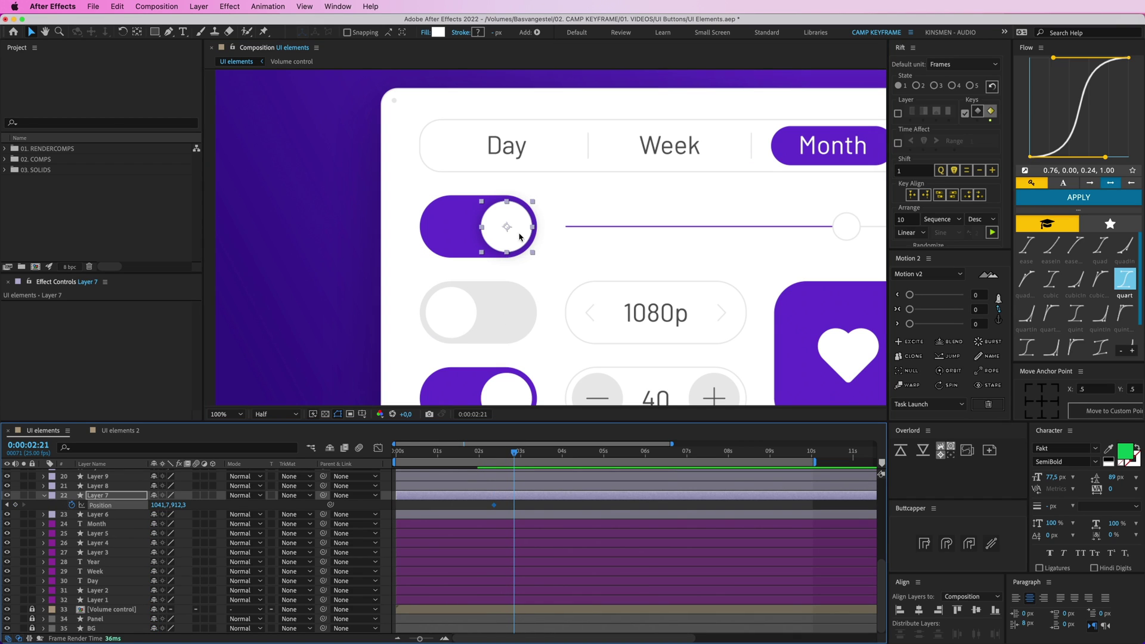
{"action": "left_click_drag", "start_coordinate": [505, 222], "coordinate": [461, 222]}
{"action": "left_click", "coordinate": [525, 507]}
{"action": "left_click_drag", "start_coordinate": [517, 454], "coordinate": [499, 454]}
{"action": "left_click", "coordinate": [513, 453]}
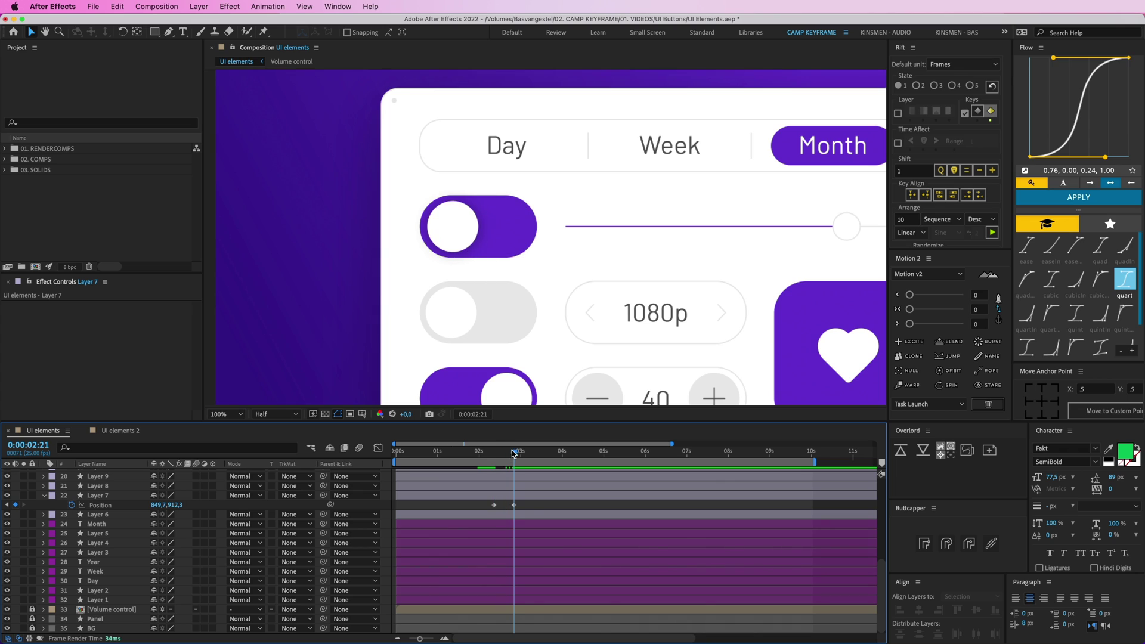
Nudge the knob left to x 843.7 at the second position keyframe
{"action": "left_click", "coordinate": [528, 496]}
{"action": "key", "text": "Left"}
{"action": "key", "text": "Left"}
{"action": "key", "text": "Left"}
Apply the 0.76, 0.00, 0.24, 1.00 Flow easing to both of Layer 7's position keyframes and preview the toggle
{"action": "left_click_drag", "start_coordinate": [528, 503], "coordinate": [475, 514]}
{"action": "left_click", "coordinate": [1077, 196]}
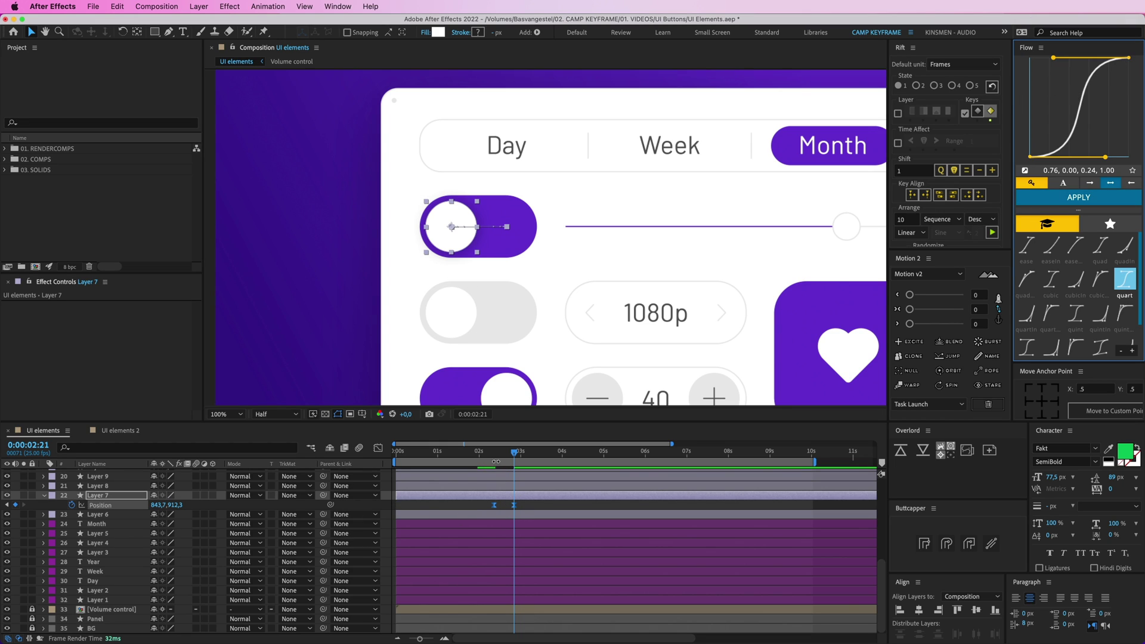
{"action": "left_click_drag", "start_coordinate": [514, 453], "coordinate": [493, 456]}
{"action": "key", "text": "space"}
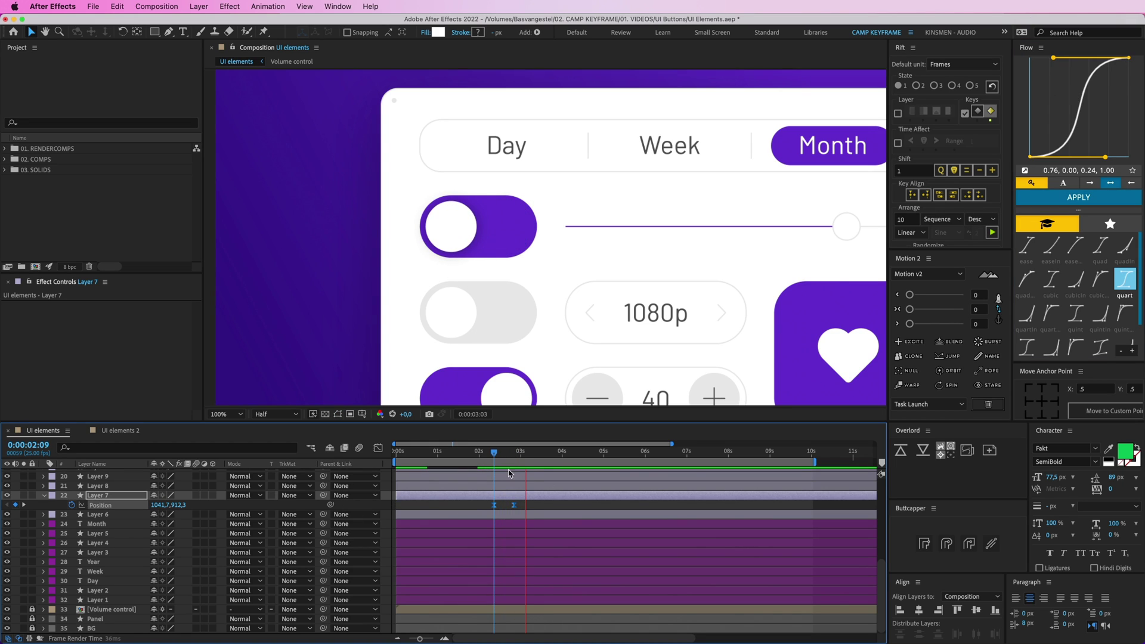
Move Layer 7's second position keyframe earlier to 0:00:02:17 and preview the faster motion
{"action": "left_click", "coordinate": [519, 507]}
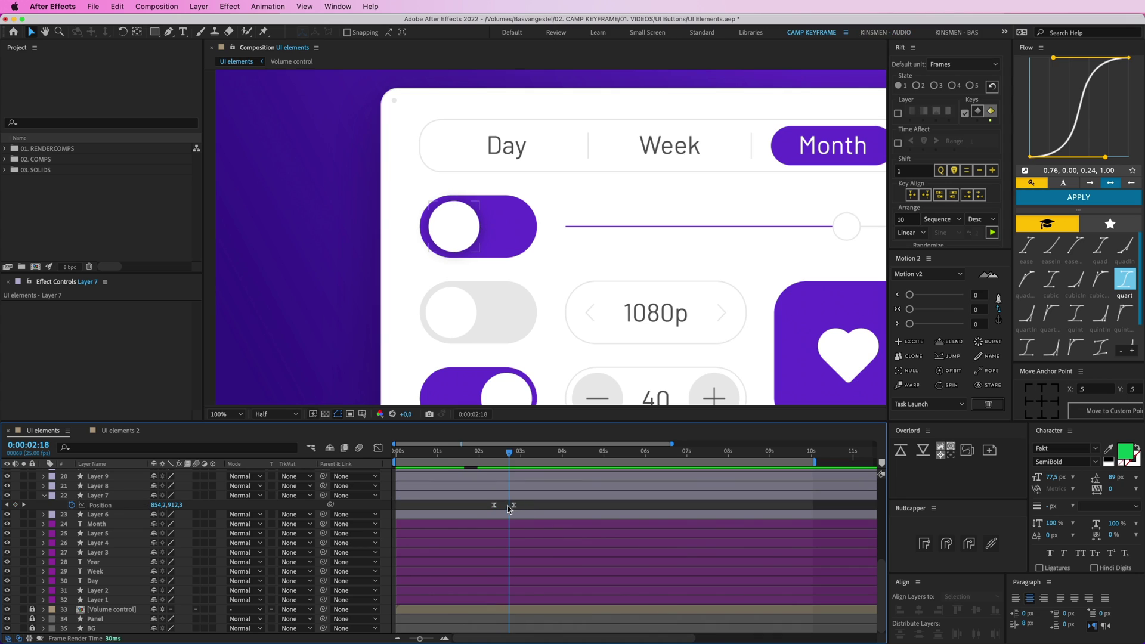
{"action": "left_click", "coordinate": [515, 505]}
{"action": "left_click", "coordinate": [494, 455]}
{"action": "key", "text": "space"}
{"action": "key", "text": "space"}
Add a keyframe for the Fill 1 color of Layer 6, the toggle's purple background, at 0:00:02:09
{"action": "left_click", "coordinate": [430, 232]}
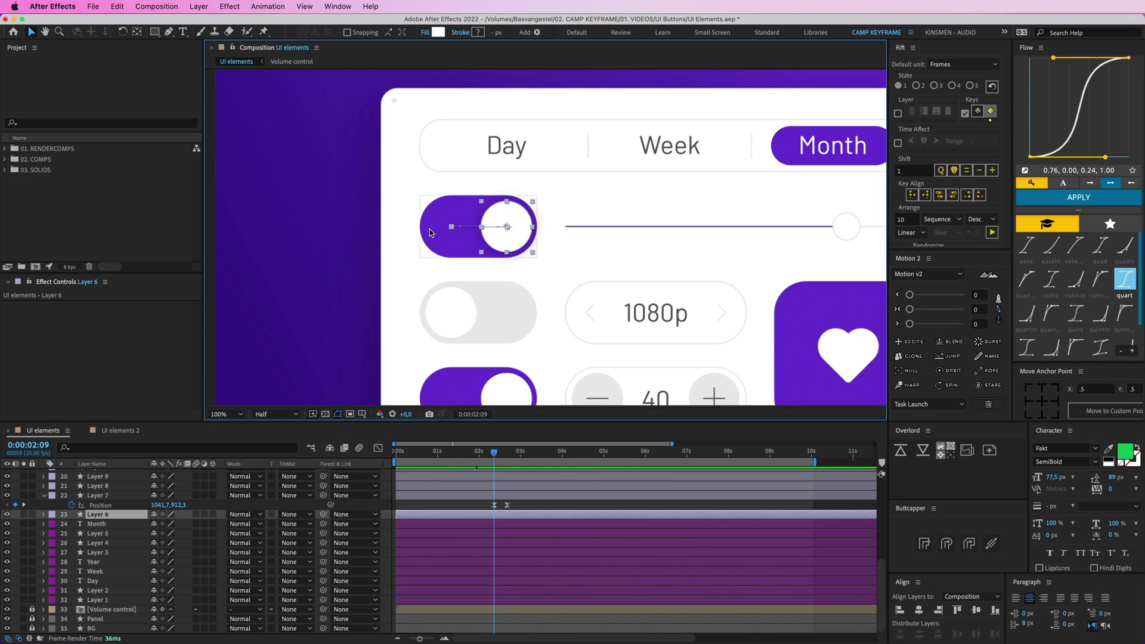
{"action": "left_click", "coordinate": [44, 514]}
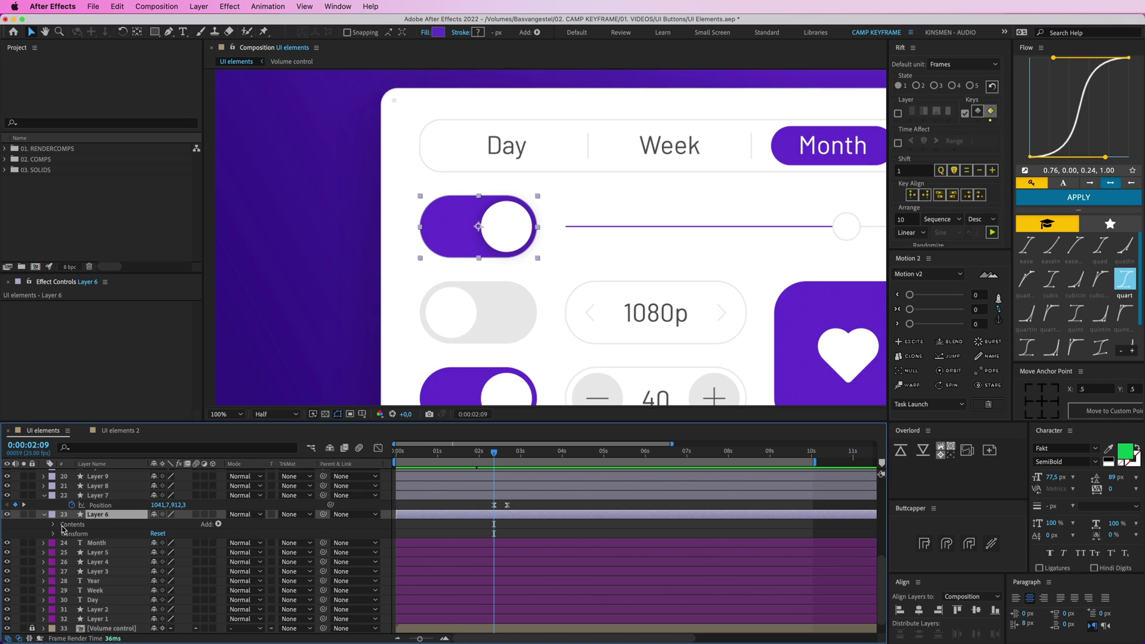
{"action": "left_click", "coordinate": [54, 524]}
{"action": "left_click", "coordinate": [64, 534]}
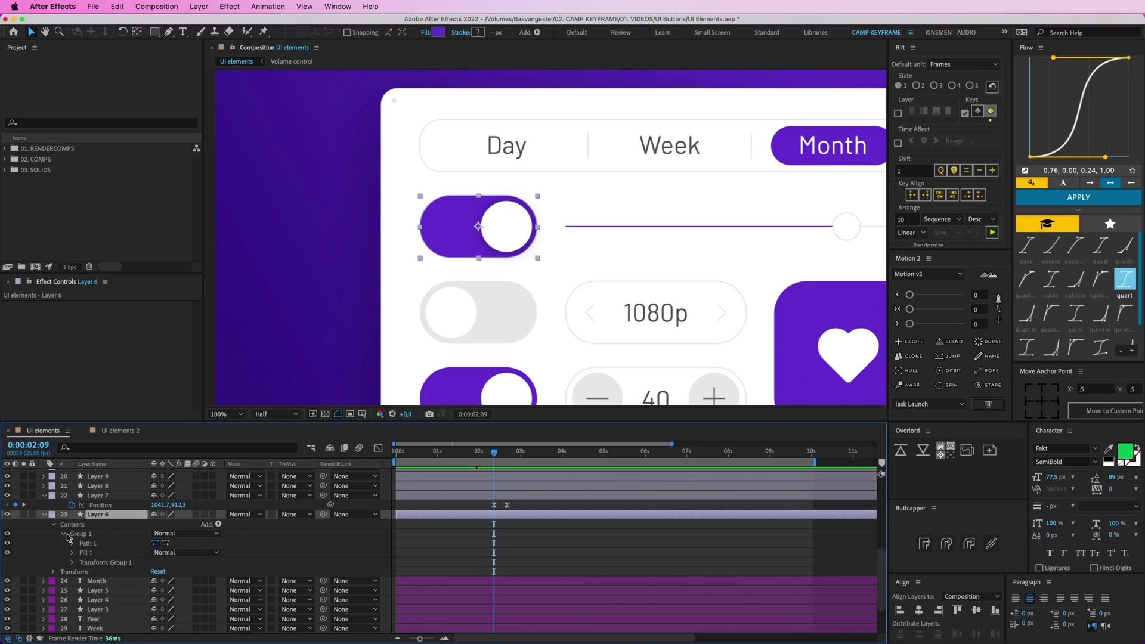
{"action": "left_click", "coordinate": [72, 553]}
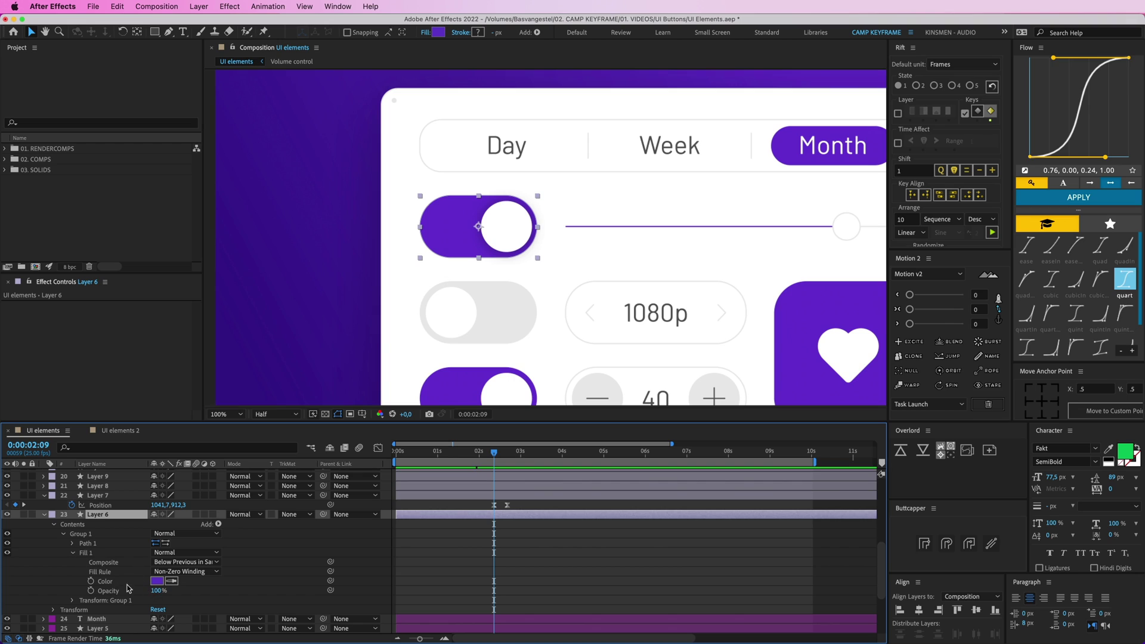
{"action": "left_click", "coordinate": [91, 582]}
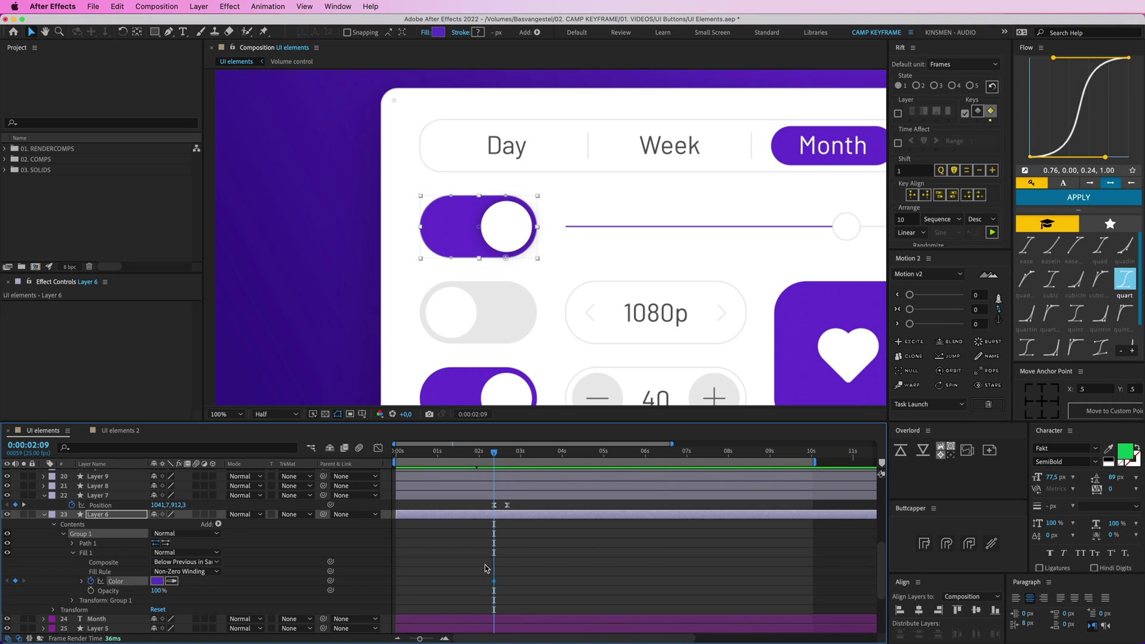
Set Layer 6's fill at 0:00:02:17 to the light grey sampled from the switched-off toggle below
{"action": "left_click_drag", "start_coordinate": [500, 456], "coordinate": [507, 457]}
{"action": "left_click", "coordinate": [437, 34]}
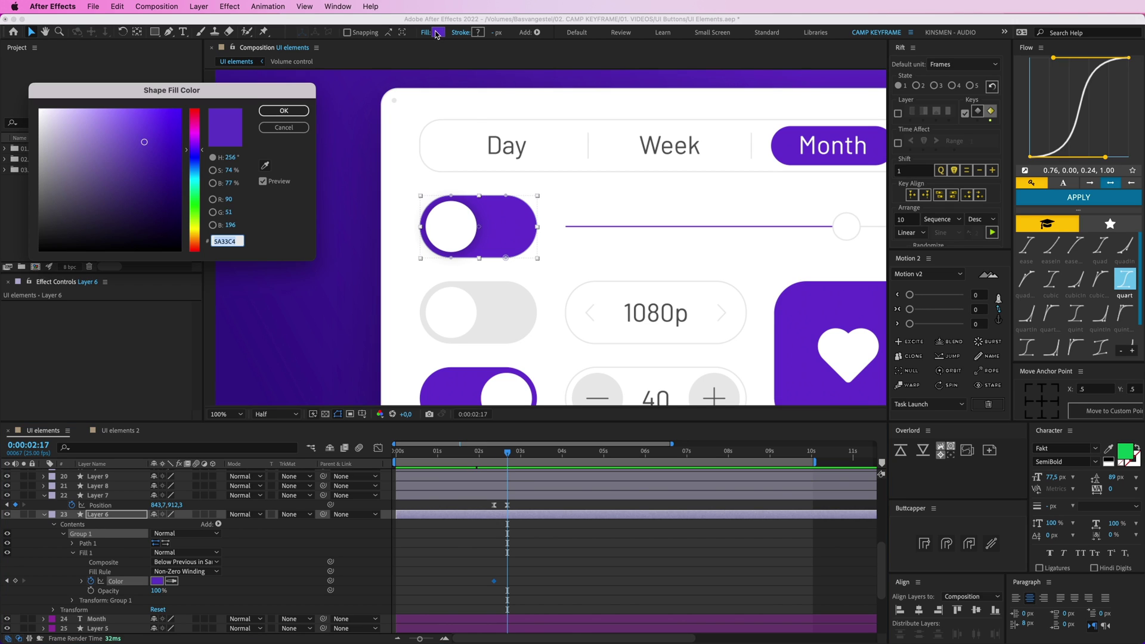
{"action": "left_click", "coordinate": [263, 170]}
{"action": "left_click", "coordinate": [511, 324]}
{"action": "left_click", "coordinate": [284, 111]}
Apply the Flow easing to both of Layer 6's fill color keyframes and preview the toggle switching off
{"action": "left_click_drag", "start_coordinate": [507, 454], "coordinate": [493, 455]}
{"action": "left_click_drag", "start_coordinate": [460, 549], "coordinate": [533, 602]}
{"action": "left_click", "coordinate": [1129, 172]}
{"action": "left_click", "coordinate": [589, 540]}
{"action": "key", "text": "space"}
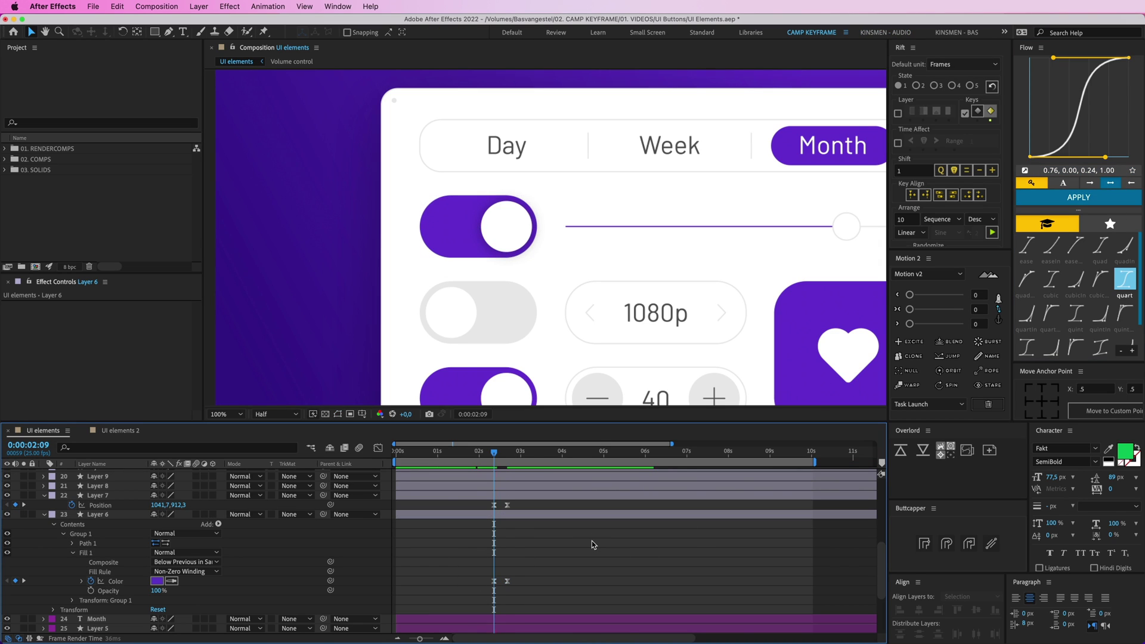
{"action": "key", "text": "space"}
{"action": "left_click", "coordinate": [494, 455]}
{"action": "key", "text": "space"}
{"action": "key", "text": "space"}
Copy the switched-off position and color keyframes of Layers 7 and 6 to 0:00:03:22
{"action": "left_click_drag", "start_coordinate": [527, 454], "coordinate": [557, 455]}
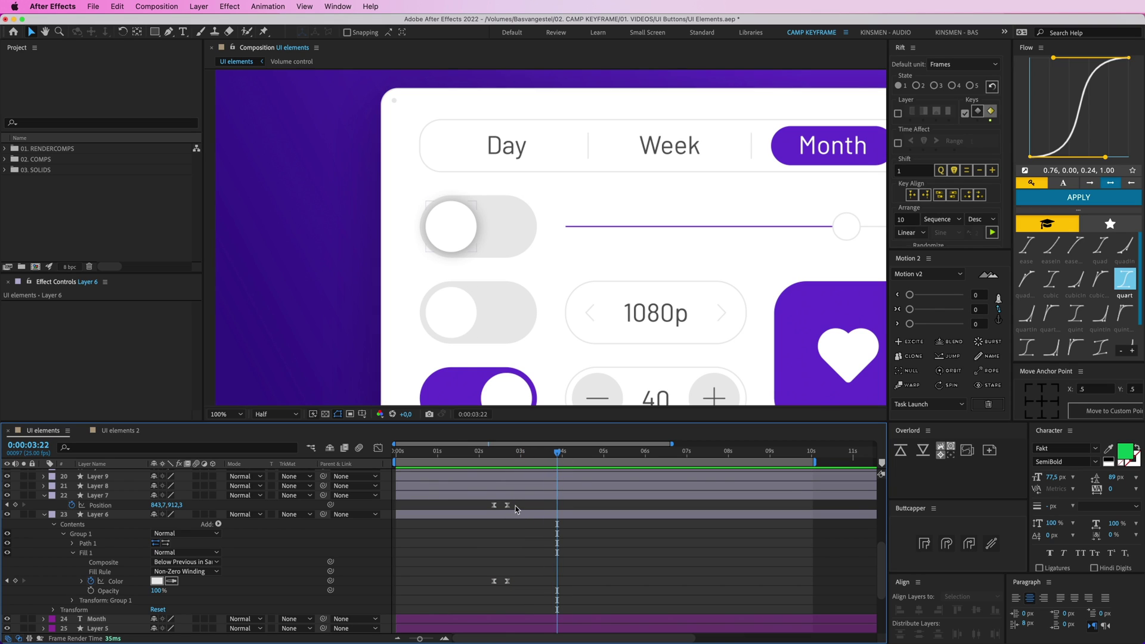
{"action": "left_click", "coordinate": [507, 505]}
{"action": "left_click_drag", "start_coordinate": [516, 575], "coordinate": [500, 590]}
{"action": "key", "text": "super+c"}
{"action": "key", "text": "super+v"}
Copy the first position and color keyframes to about 0:00:04:04 so the toggle switches back on, and preview it
{"action": "mouse_move", "coordinate": [558, 454]}
{"action": "left_mouse_down"}
{"action": "mouse_move", "coordinate": [568, 455]}
{"action": "mouse_move", "coordinate": [557, 459]}
{"action": "left_mouse_up"}
{"action": "left_click", "coordinate": [494, 504]}
{"action": "key", "text": "super+c"}
{"action": "key", "text": "super+v"}
{"action": "left_click", "coordinate": [495, 581]}
{"action": "key", "text": "super+c"}
{"action": "key", "text": "super+v"}
{"action": "left_click", "coordinate": [581, 543]}
{"action": "key", "text": "space"}
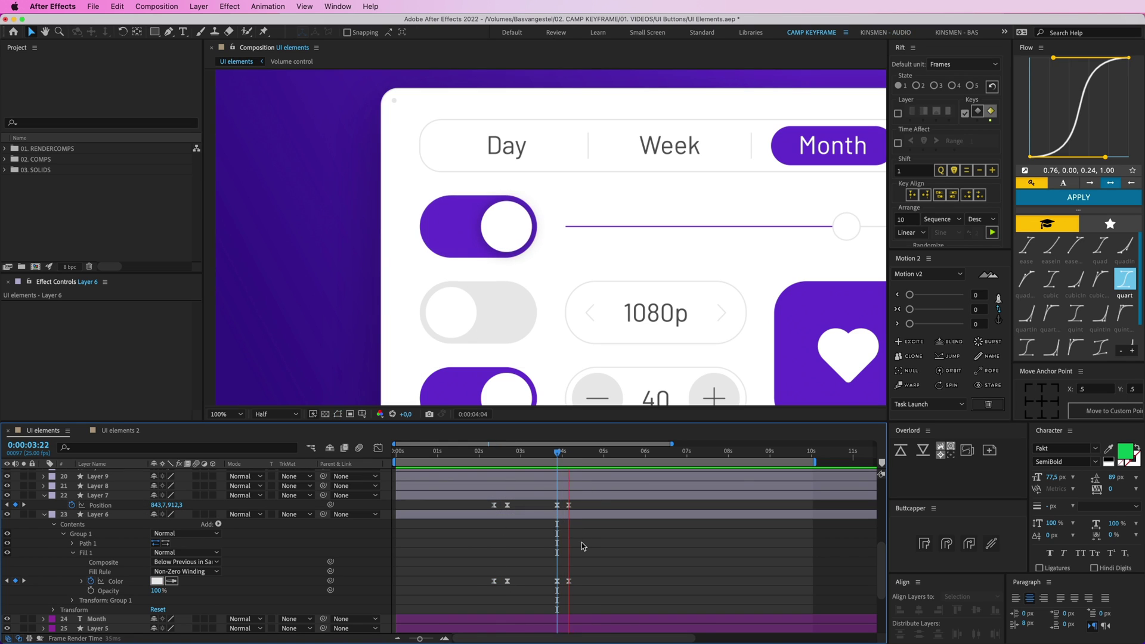
Stop the preview and show only the keyframed position and color properties of Layers 7 and 6
{"action": "key", "text": "space"}
{"action": "left_click", "coordinate": [552, 495]}
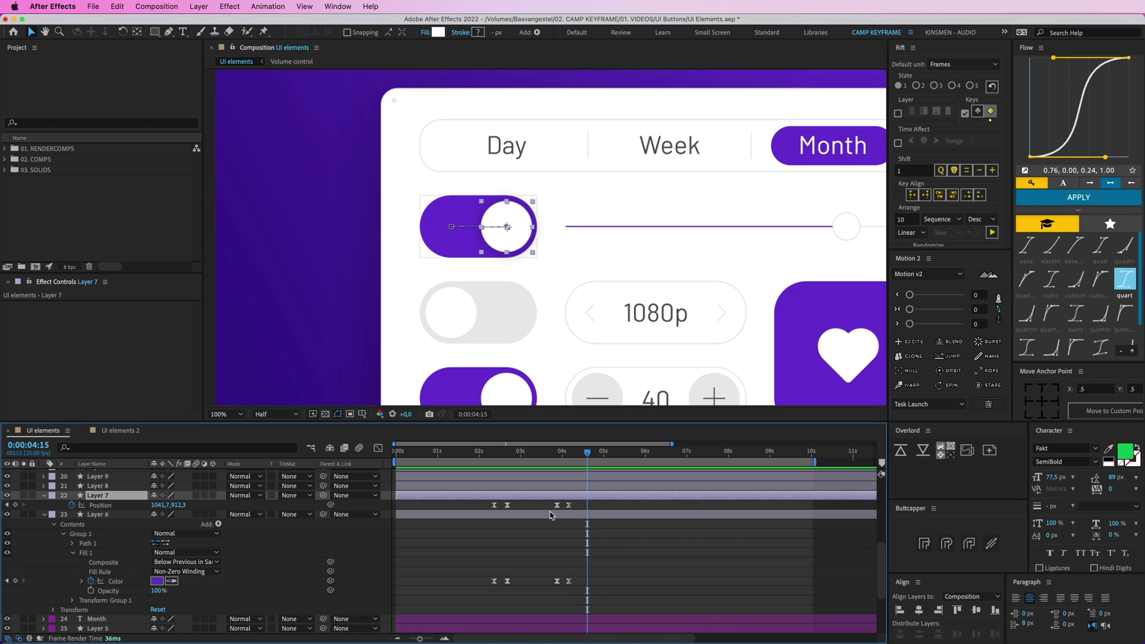
{"action": "left_click", "coordinate": [531, 514], "text": "shift"}
{"action": "key", "text": "u"}
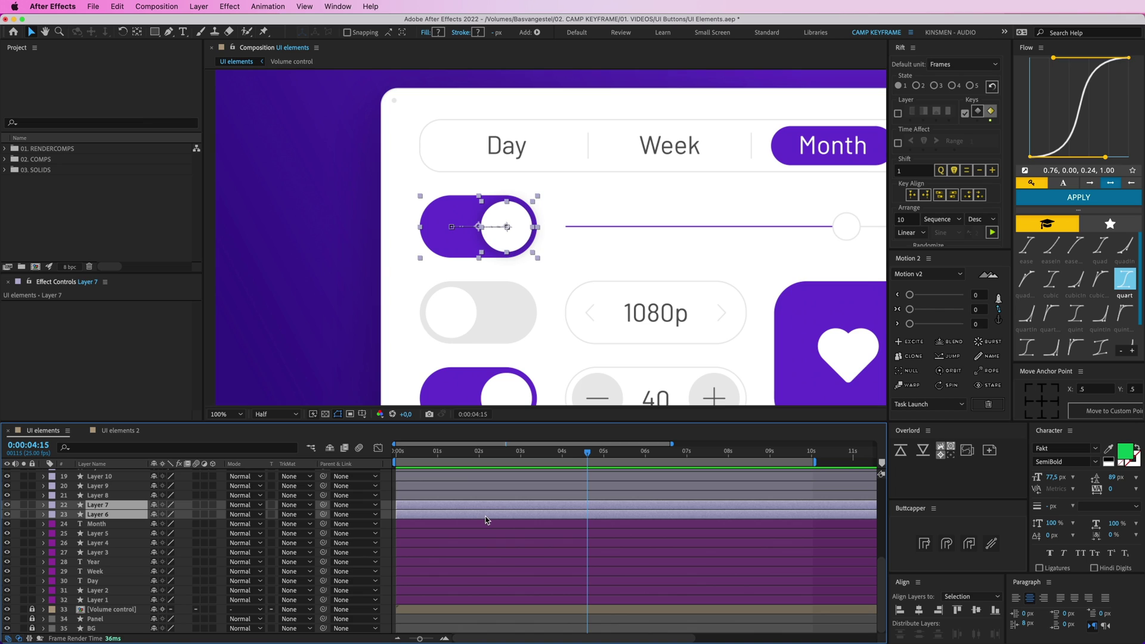
{"action": "key", "text": "u"}
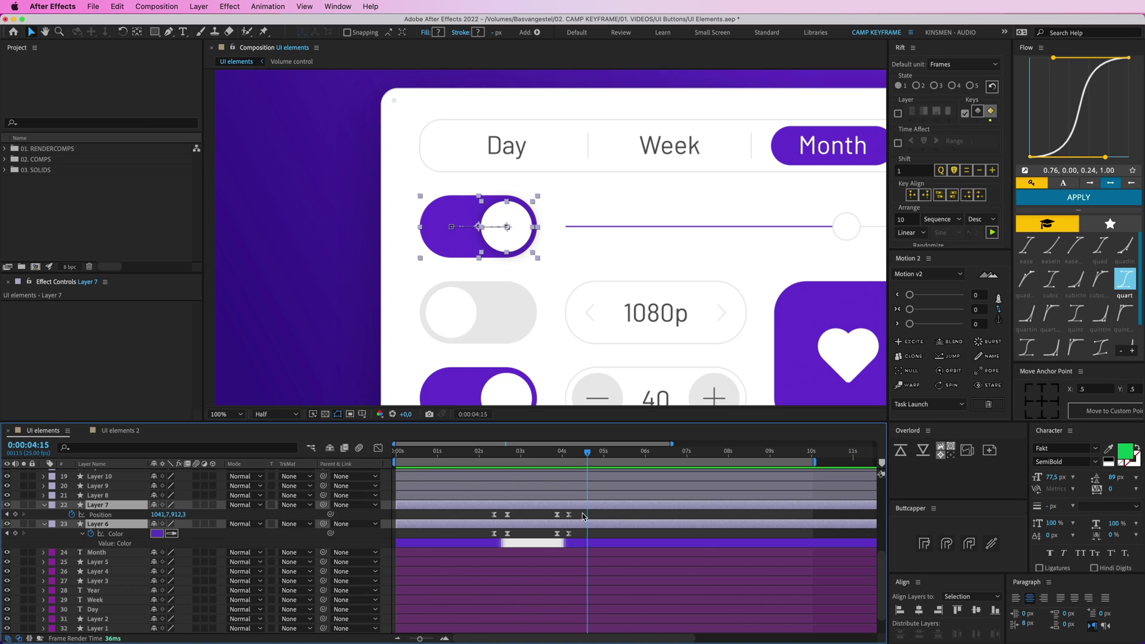
Copy all four position keyframes of Layer 7 and all four color keyframes of Layer 6 to 0:00:05:05
{"action": "key", "text": "ctrl+d"}
{"action": "left_click", "coordinate": [611, 456]}
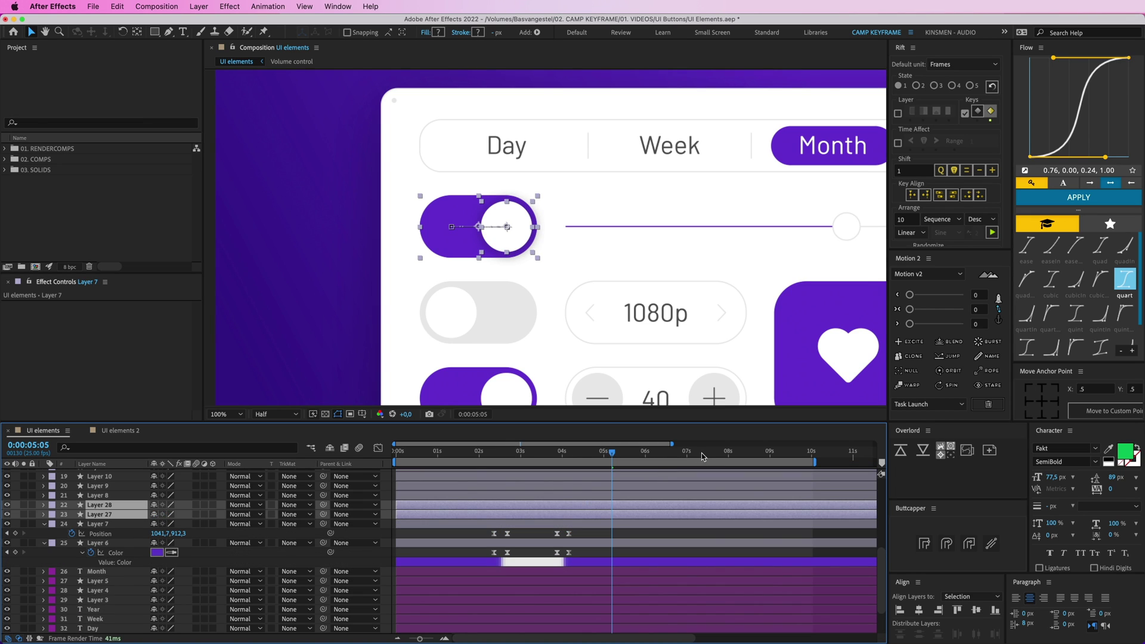
{"action": "key", "text": "super+z"}
{"action": "left_click", "coordinate": [529, 516]}
{"action": "left_click_drag", "start_coordinate": [480, 510], "coordinate": [491, 536]}
{"action": "key", "text": "super+c"}
{"action": "key", "text": "super+v"}
{"action": "key", "text": "super+c"}
{"action": "key", "text": "super+v"}
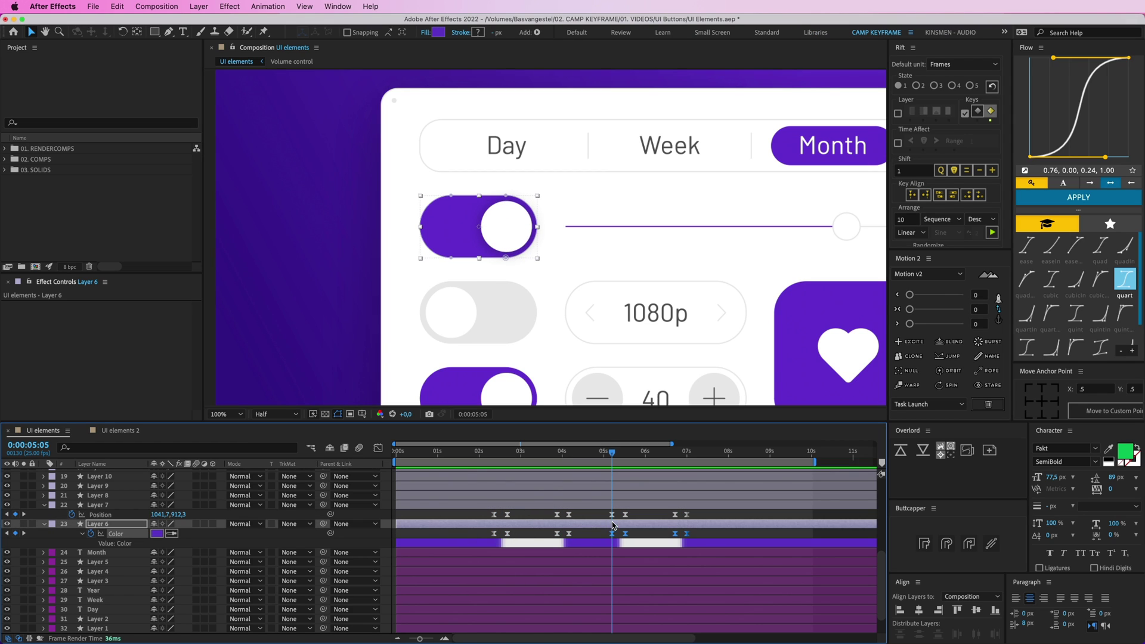
Copy the latest off-and-on keyframe cycle of Layers 7 and 6 to 0:00:08:08, and shift all their keyframes to start at about 0:00:00:12
{"action": "left_click_drag", "start_coordinate": [695, 513], "coordinate": [603, 519]}
{"action": "left_click", "coordinate": [741, 452]}
{"action": "key", "text": "ctrl+c"}
{"action": "key", "text": "ctrl+v"}
{"action": "left_click_drag", "start_coordinate": [693, 531], "coordinate": [601, 535]}
{"action": "key", "text": "ctrl+c"}
{"action": "key", "text": "ctrl+v"}
{"action": "left_click_drag", "start_coordinate": [830, 511], "coordinate": [416, 517]}
{"action": "left_click", "coordinate": [697, 516]}
Parent the knob, Layer 7, to the toggle background, Layer 6
{"action": "left_click", "coordinate": [420, 505]}
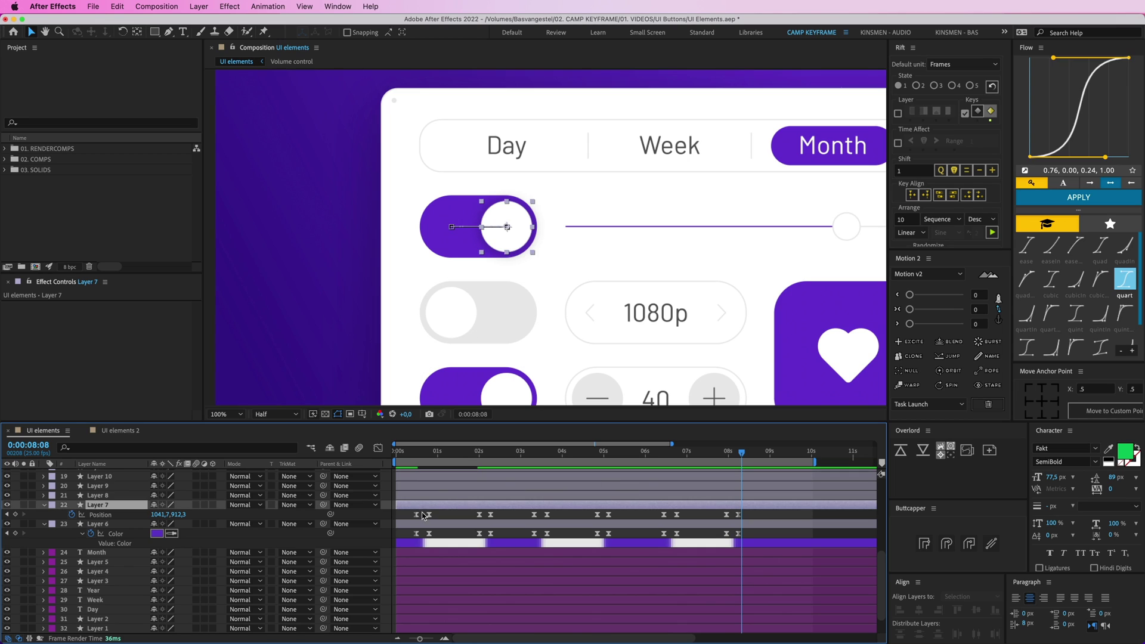
{"action": "left_click", "coordinate": [427, 524], "text": "shift"}
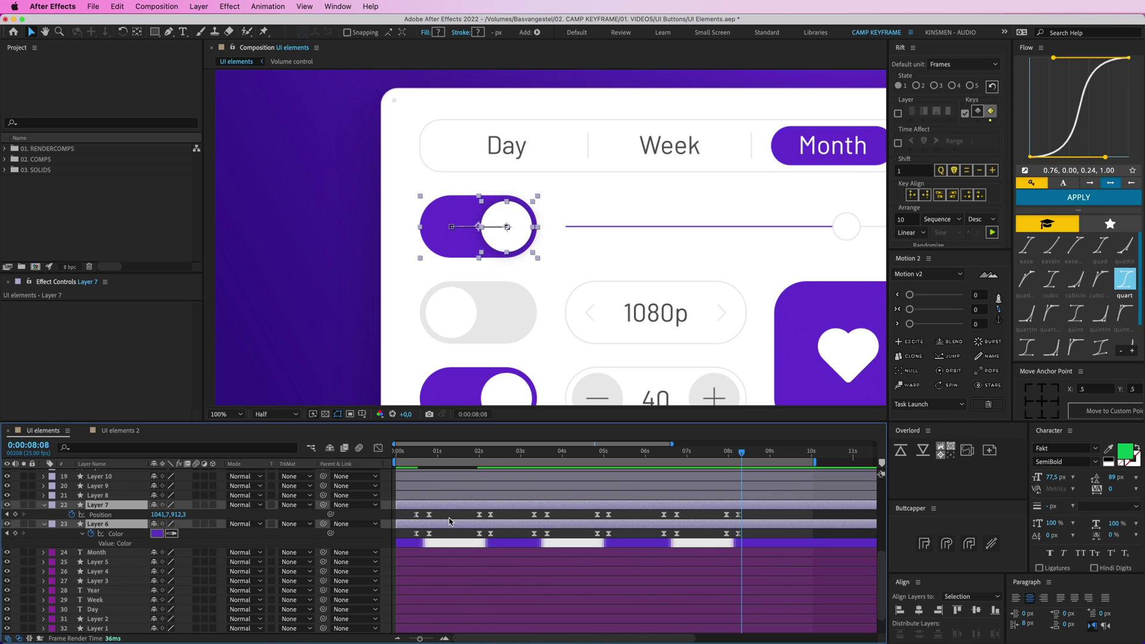
{"action": "left_click", "coordinate": [451, 516]}
{"action": "left_click", "coordinate": [449, 506]}
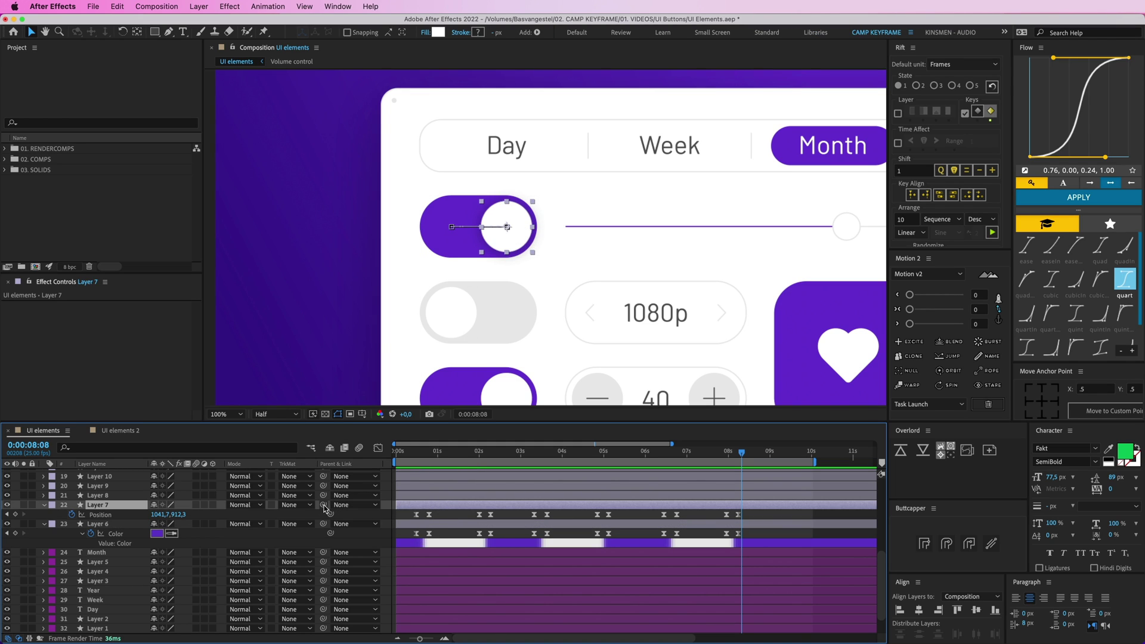
{"action": "left_click_drag", "start_coordinate": [323, 505], "coordinate": [98, 523]}
Collapse the properties of Layers 6 and 7 and give both layers the Green label
{"action": "left_click", "coordinate": [112, 526]}
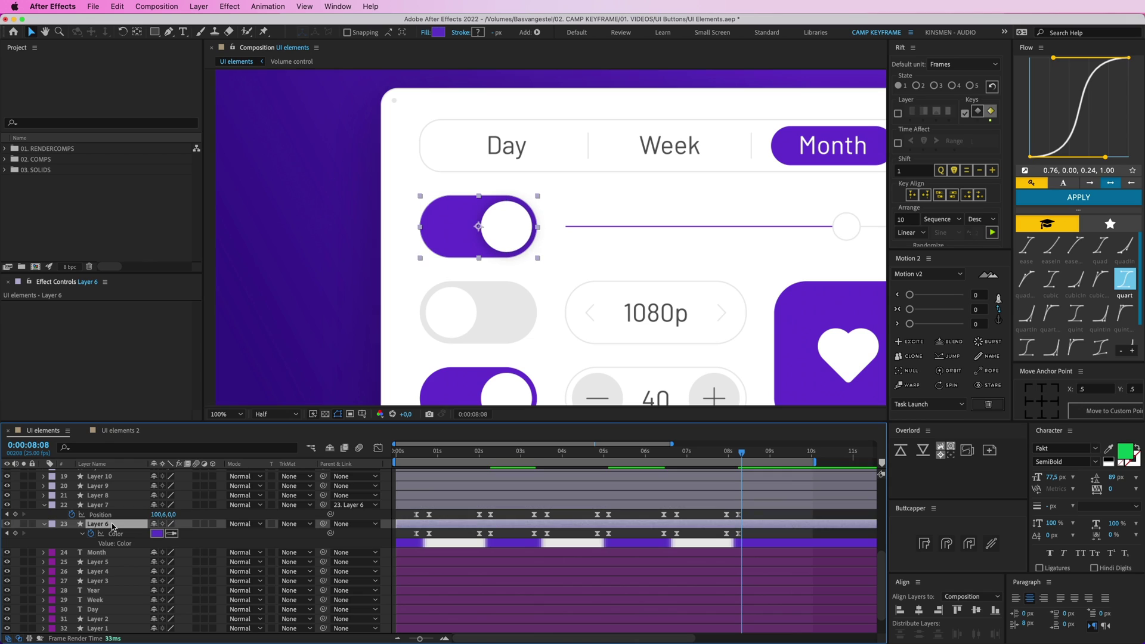
{"action": "left_click", "coordinate": [106, 506], "text": "shift"}
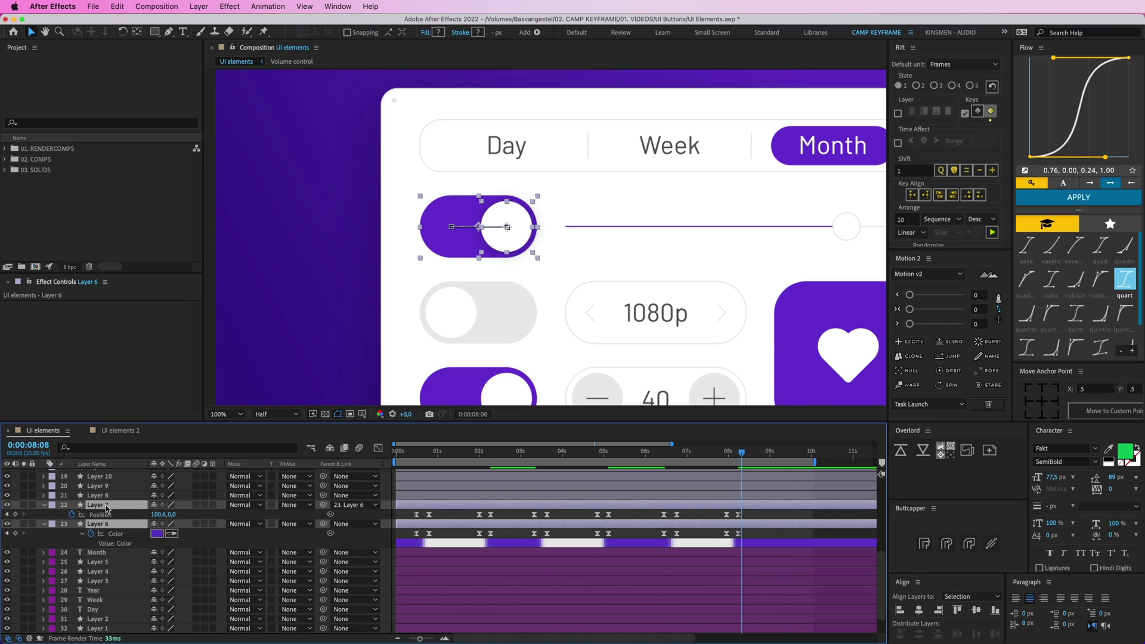
{"action": "key", "text": "u"}
{"action": "left_click", "coordinate": [52, 507]}
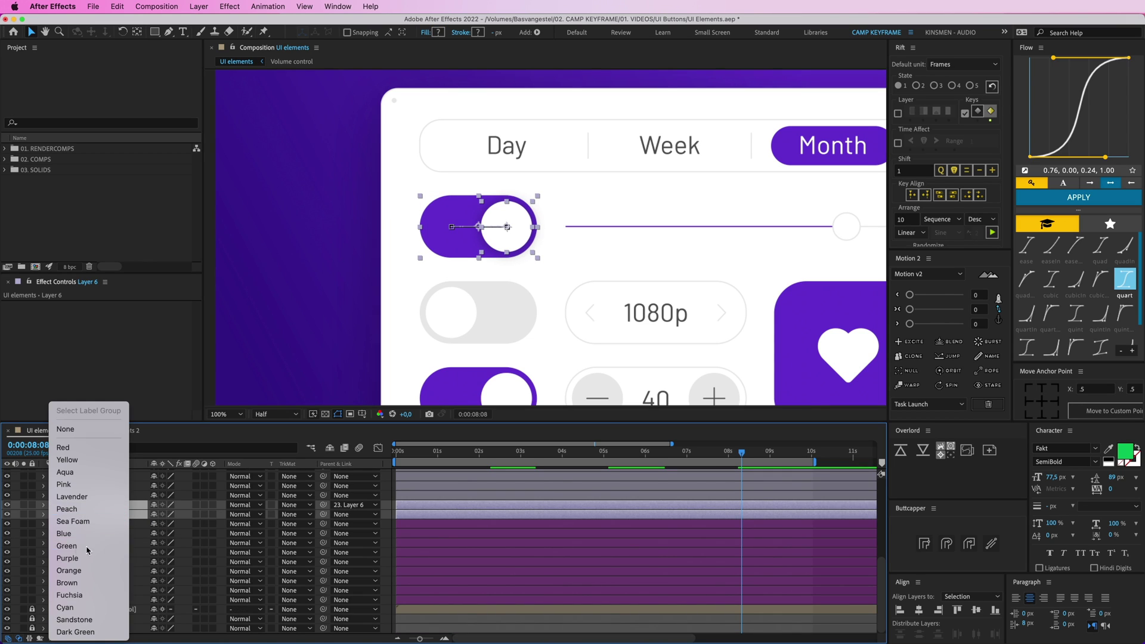
{"action": "left_click", "coordinate": [79, 546]}
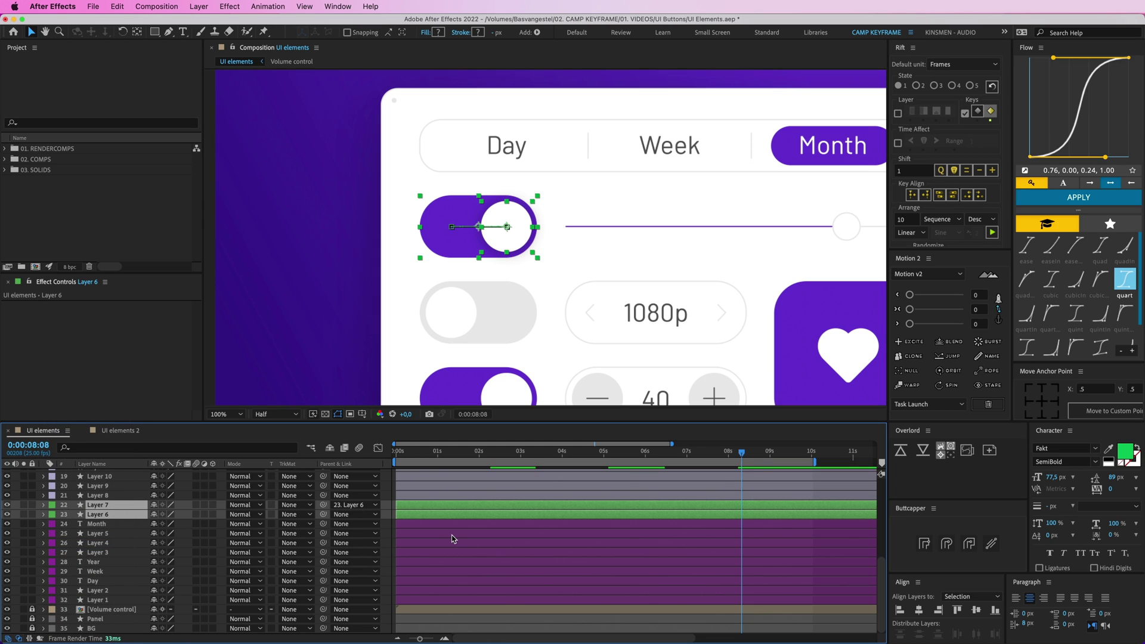
Duplicate Layers 7 and 6 and move the copied toggle exactly over the second toggle
{"action": "key", "text": "cmd+d"}
{"action": "left_click_drag", "start_coordinate": [96, 526], "coordinate": [103, 503]}
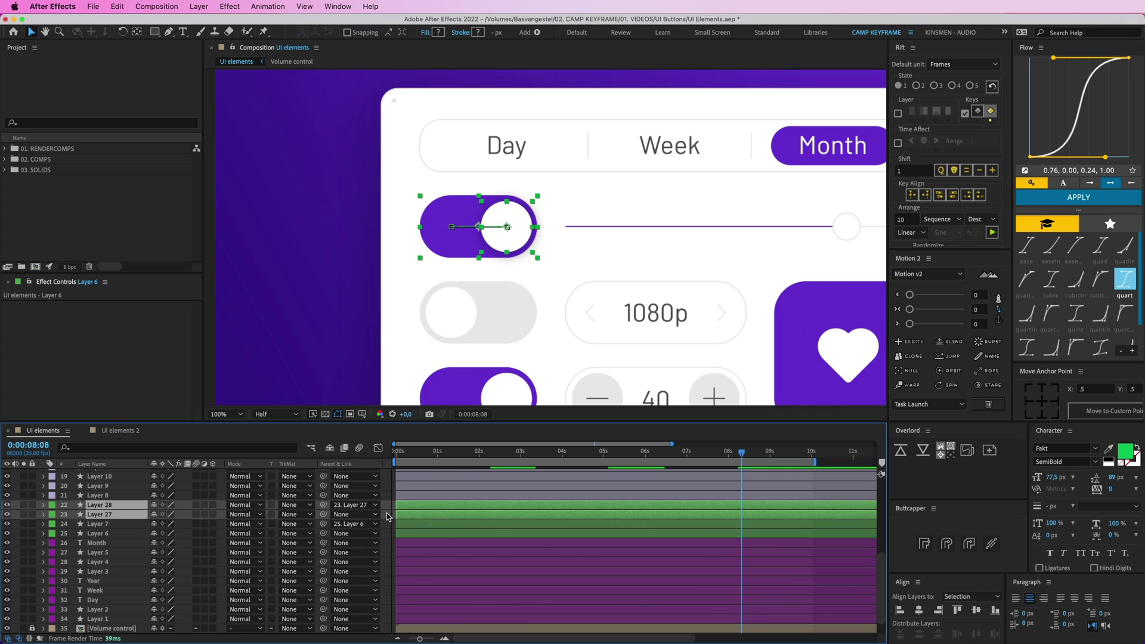
{"action": "key", "text": "shift+super+a"}
{"action": "left_click", "coordinate": [406, 515]}
{"action": "key", "text": "space"}
{"action": "left_click_drag", "start_coordinate": [449, 269], "coordinate": [479, 285]}
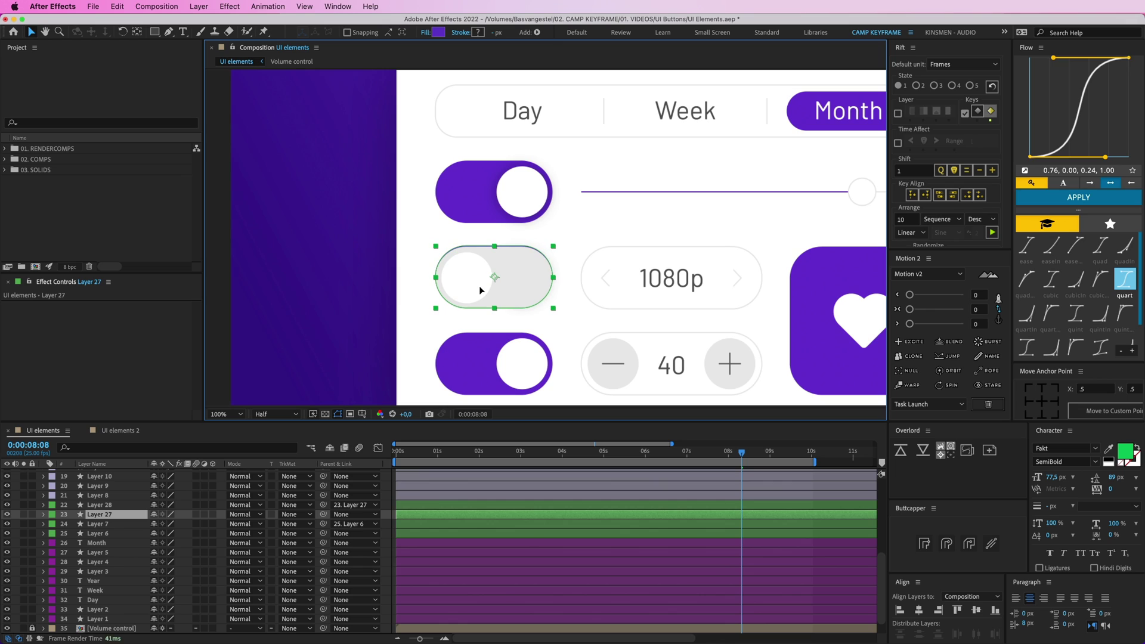
Duplicate Layers 28 and 27, stack the copies above Layer 28 and move the new toggle over the third toggle
{"action": "left_click", "coordinate": [411, 506], "text": "shift"}
{"action": "key", "text": "super+d"}
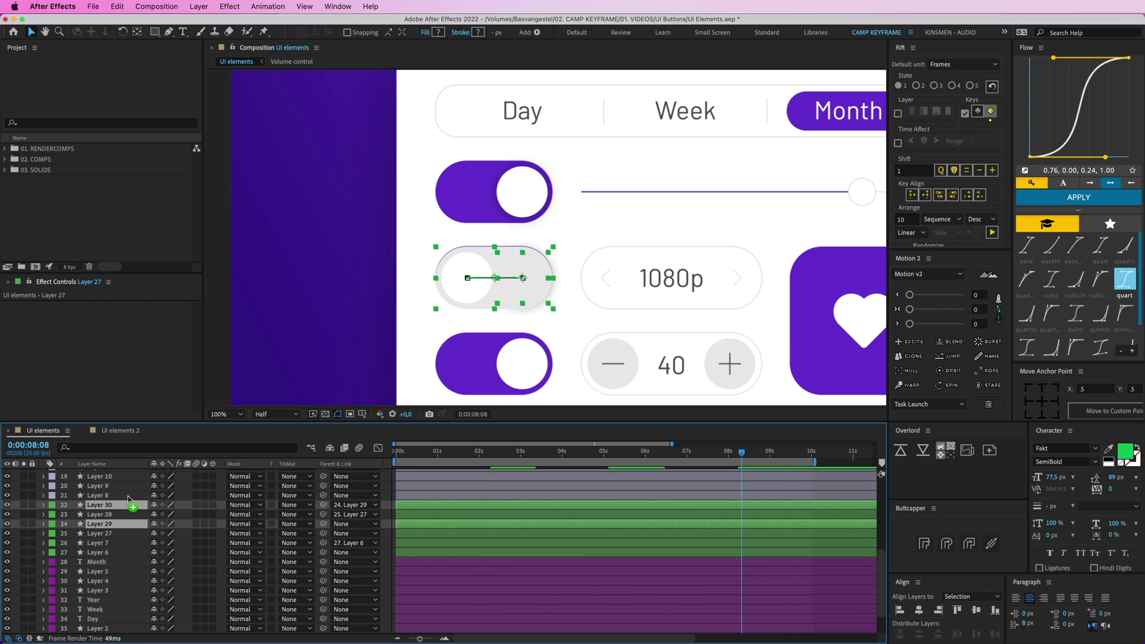
{"action": "left_click_drag", "start_coordinate": [127, 503], "coordinate": [133, 505]}
{"action": "key", "text": "space"}
{"action": "left_click_drag", "start_coordinate": [429, 517], "coordinate": [428, 497]}
{"action": "key", "text": "v"}
{"action": "left_click", "coordinate": [388, 495]}
{"action": "left_click_drag", "start_coordinate": [523, 289], "coordinate": [521, 372]}
Delete the original static toggle layers, Layer 8 through Layer 11
{"action": "scroll", "coordinate": [456, 542], "scroll_direction": "up", "scroll_amount": 2}
{"action": "scroll", "coordinate": [457, 542], "scroll_direction": "up", "scroll_amount": 2}
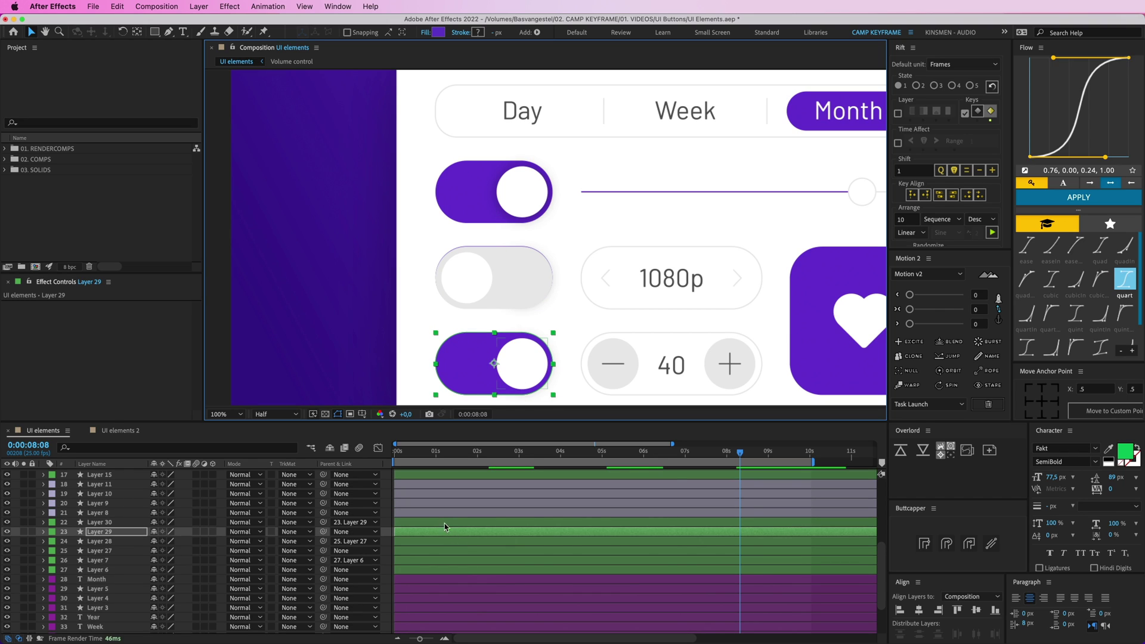
{"action": "left_click", "coordinate": [447, 512]}
{"action": "left_click", "coordinate": [458, 483], "text": "shift"}
{"action": "key", "text": "Delete"}
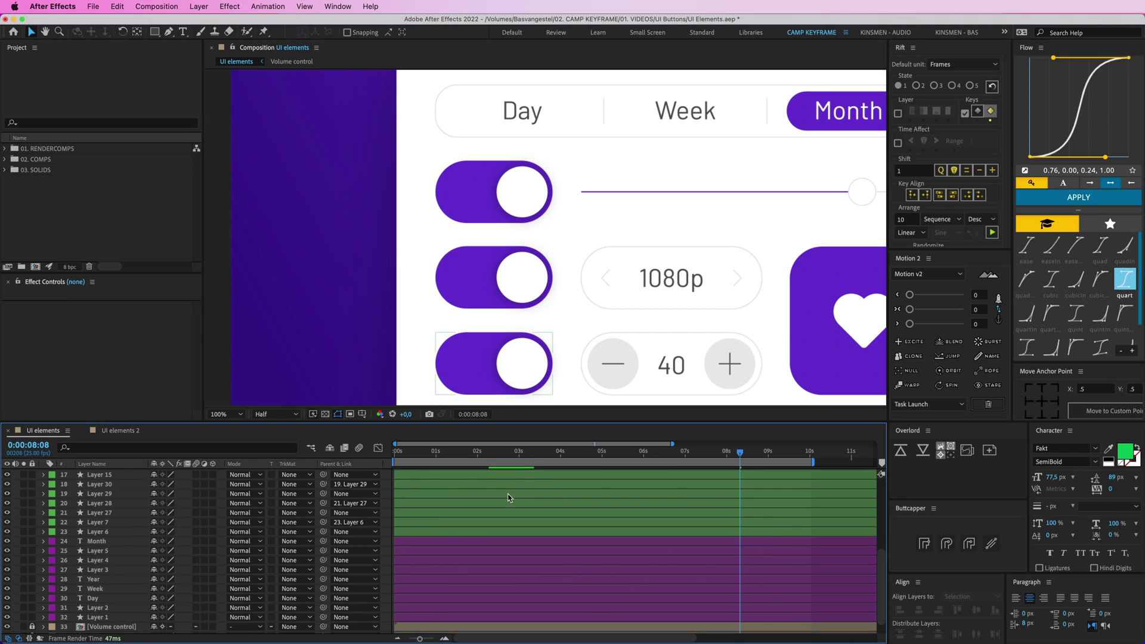
Go to 0:00:02:12 and reveal the keyframes of all three toggles' layers
{"action": "mouse_move", "coordinate": [501, 454]}
{"action": "left_mouse_down"}
{"action": "mouse_move", "coordinate": [468, 454]}
{"action": "mouse_move", "coordinate": [534, 457]}
{"action": "mouse_move", "coordinate": [497, 456]}
{"action": "left_mouse_up"}
{"action": "left_click", "coordinate": [498, 475]}
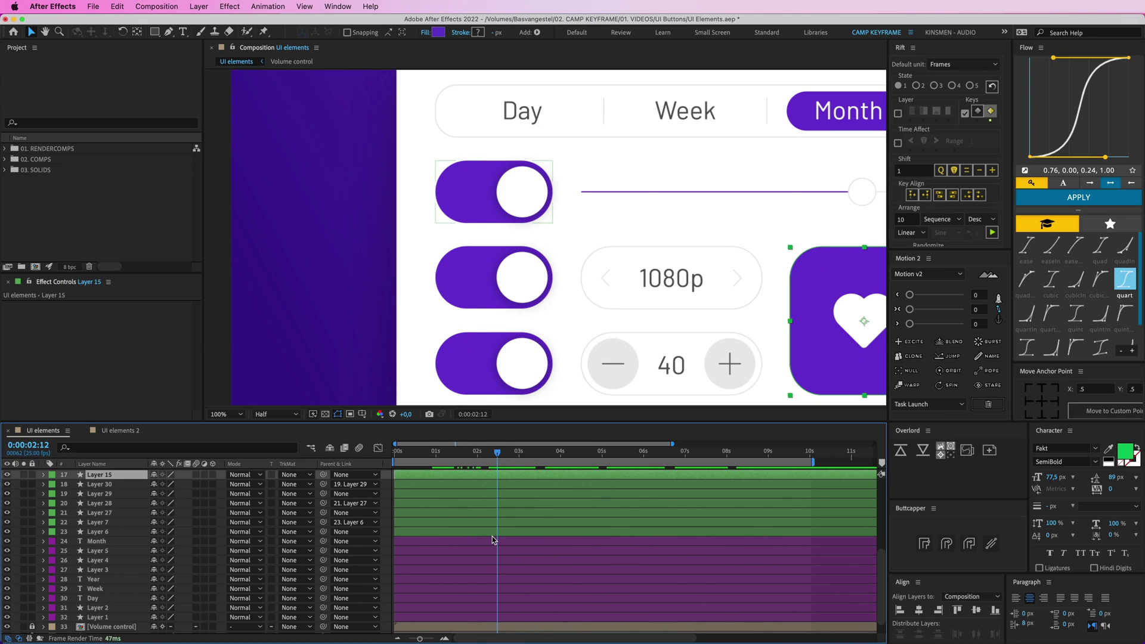
{"action": "left_click", "coordinate": [492, 529], "text": "shift"}
{"action": "key", "text": "u"}
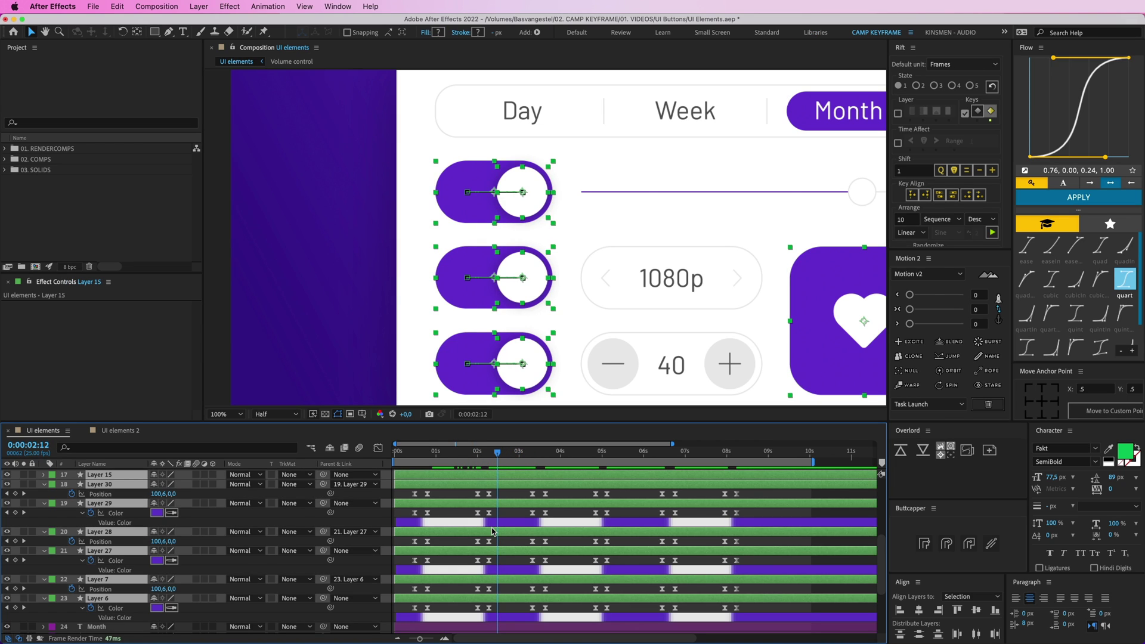
{"action": "left_click", "coordinate": [507, 500]}
{"action": "scroll", "coordinate": [453, 567], "scroll_direction": "down", "scroll_amount": 1}
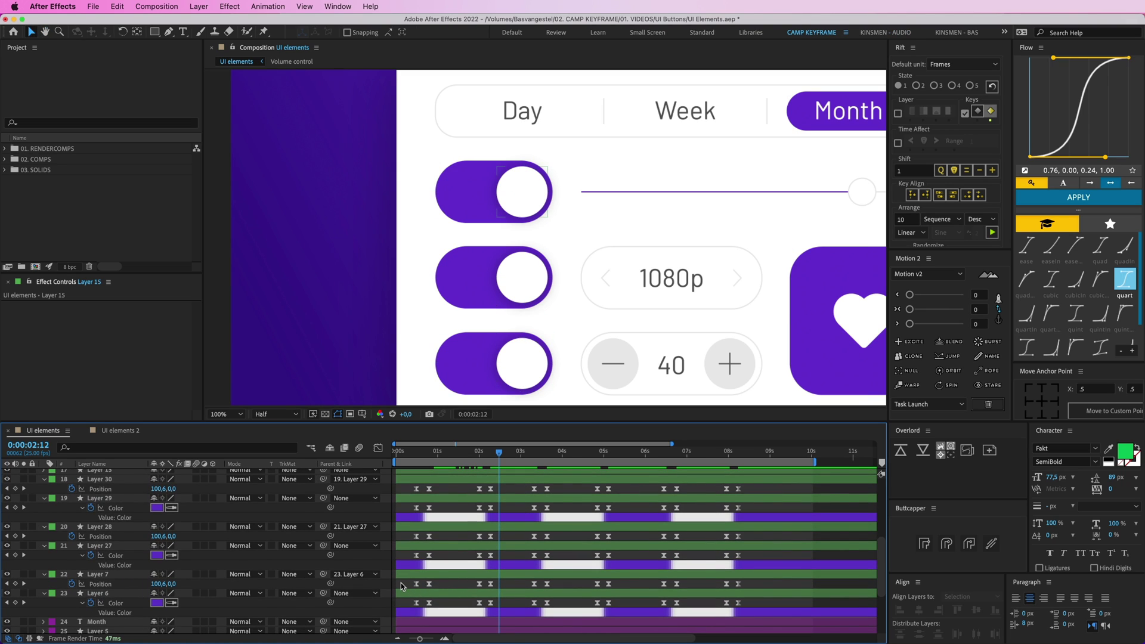
Shift the keyframes of Layers 7 and 6 later so the top toggle first switches off at about 0:00:01:00
{"action": "left_click_drag", "start_coordinate": [400, 582], "coordinate": [649, 603]}
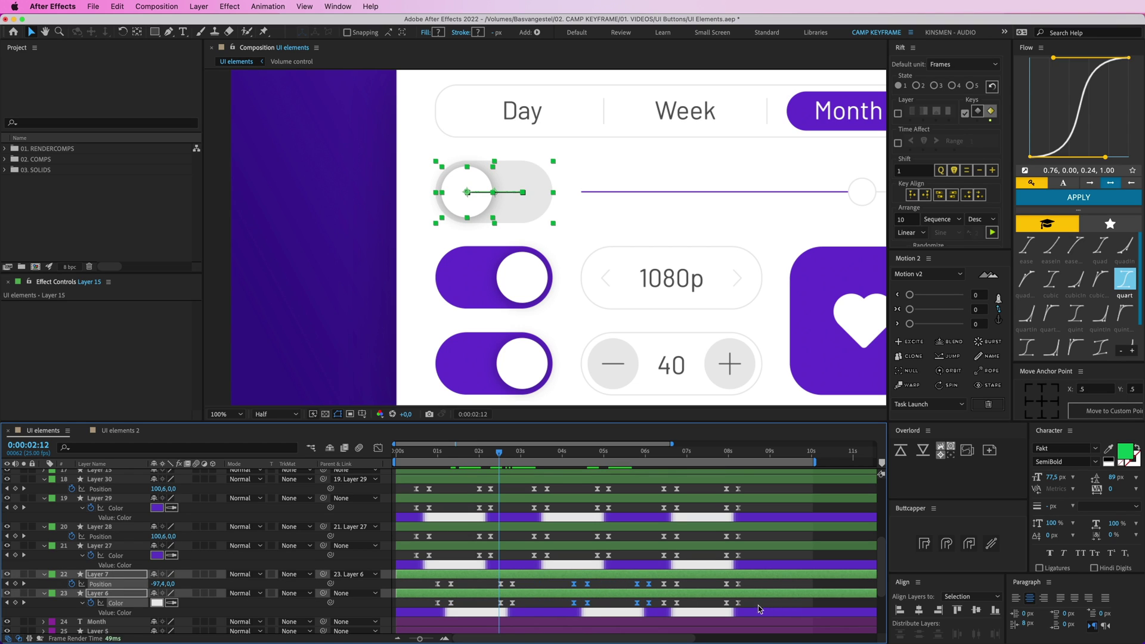
{"action": "mouse_move", "coordinate": [758, 607]}
{"action": "left_mouse_down"}
{"action": "mouse_move", "coordinate": [719, 582]}
{"action": "mouse_move", "coordinate": [660, 614]}
{"action": "left_mouse_up"}
{"action": "left_click_drag", "start_coordinate": [676, 603], "coordinate": [726, 603]}
Retime the keyframes of Layers 30 and 29 into two cycles starting at about 0:00:02:06 and 0:00:06:20, and preview the staggered toggles
{"action": "mouse_move", "coordinate": [745, 514]}
{"action": "left_mouse_down"}
{"action": "mouse_move", "coordinate": [662, 489]}
{"action": "mouse_move", "coordinate": [537, 490]}
{"action": "mouse_move", "coordinate": [601, 505]}
{"action": "mouse_move", "coordinate": [626, 484]}
{"action": "mouse_move", "coordinate": [767, 502]}
{"action": "mouse_move", "coordinate": [755, 502]}
{"action": "left_mouse_up"}
{"action": "left_click_drag", "start_coordinate": [528, 506], "coordinate": [489, 492]}
{"action": "key", "text": "space"}
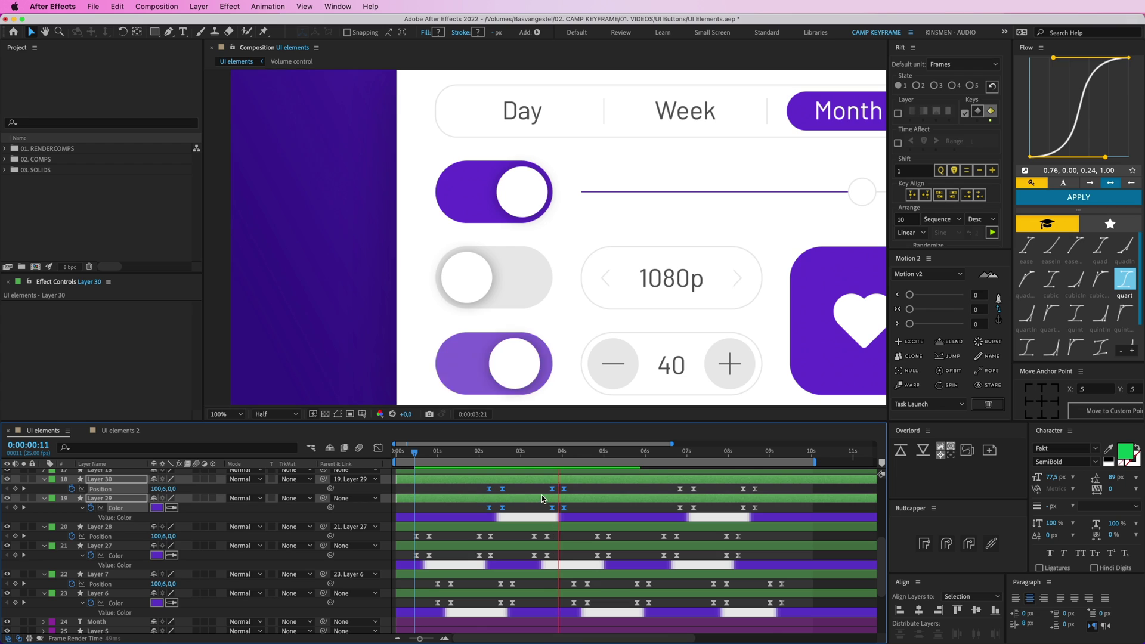
{"action": "key", "text": "space"}
Collapse the toggle layers' properties and select the heart and its background to identify their layers among the green ones
{"action": "left_click", "coordinate": [632, 486]}
{"action": "key", "text": "minus"}
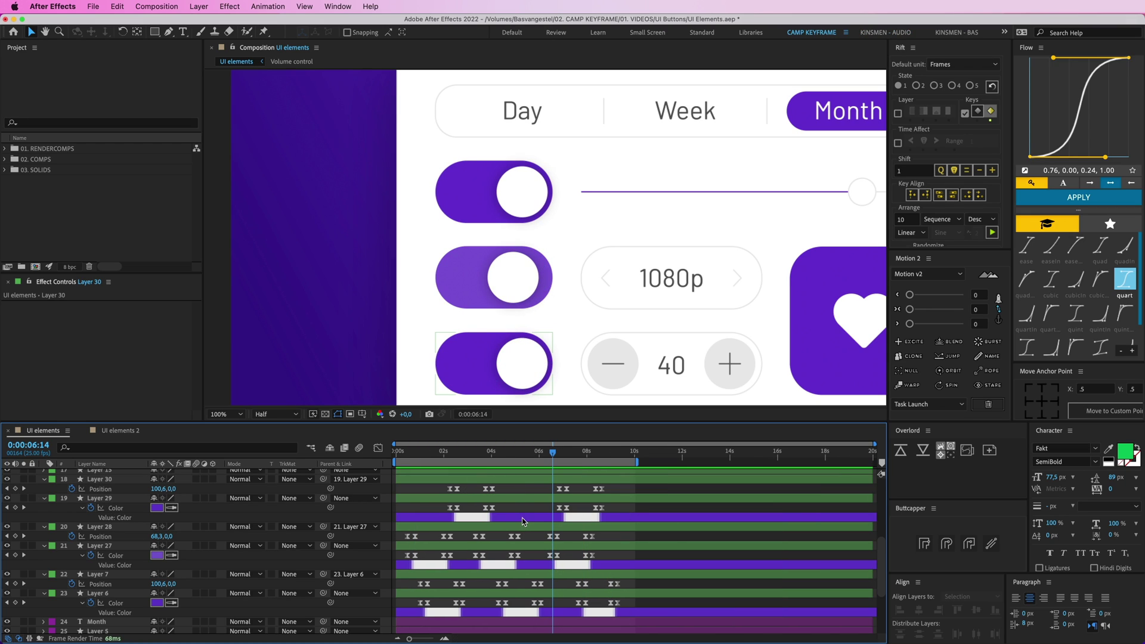
{"action": "key", "text": "u"}
{"action": "scroll", "coordinate": [455, 484], "scroll_direction": "up", "scroll_amount": 2}
{"action": "left_click", "coordinate": [456, 498]}
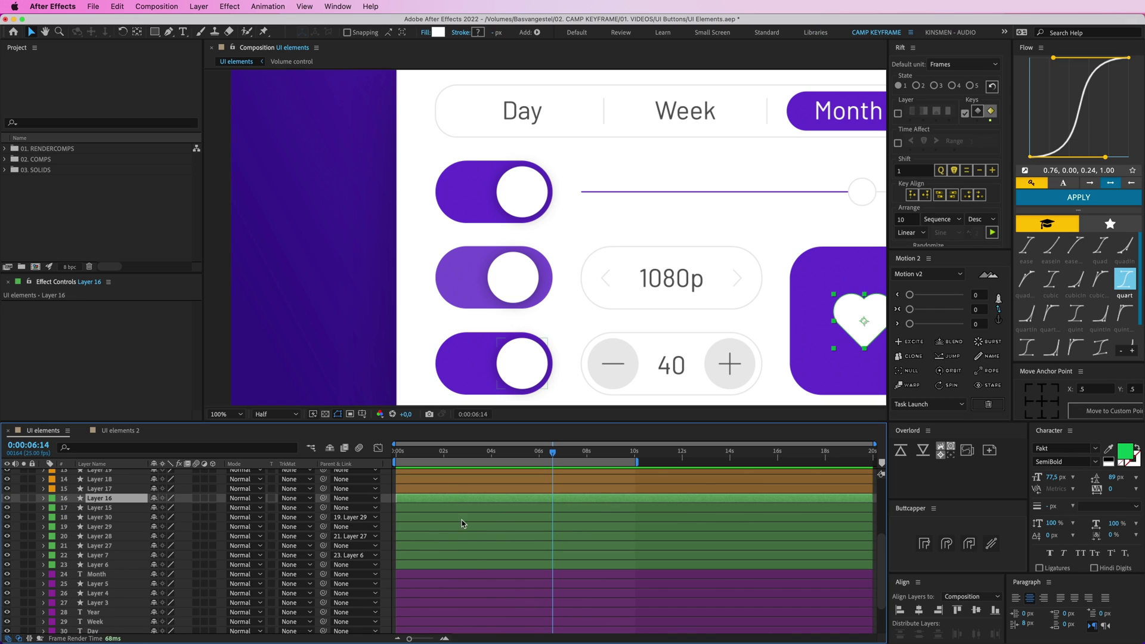
{"action": "left_click", "coordinate": [475, 565], "text": "shift"}
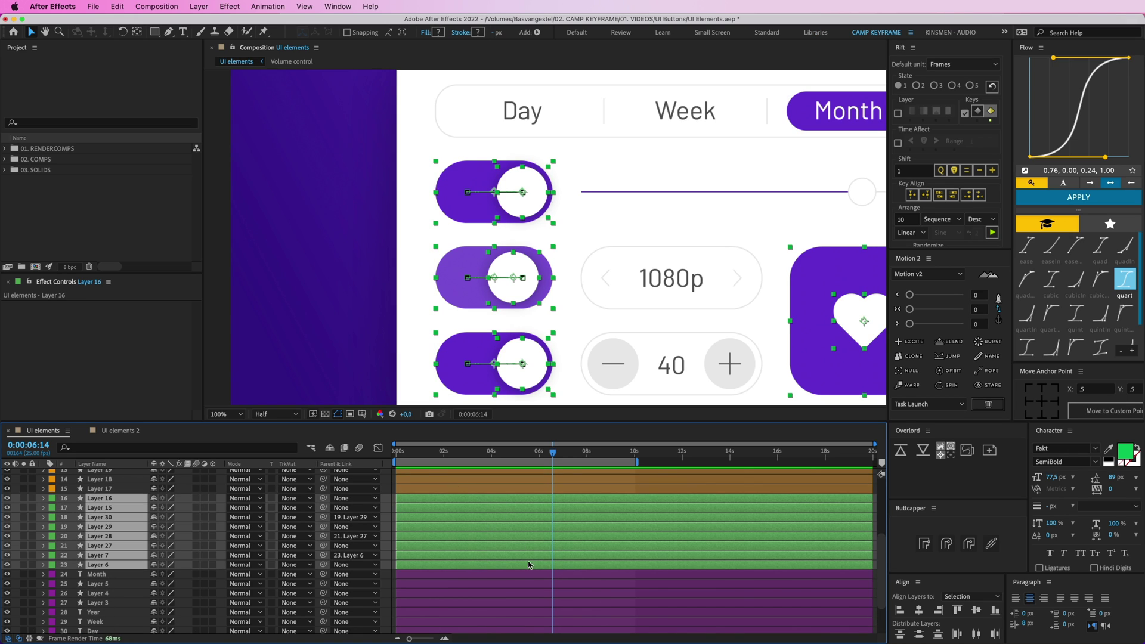
{"action": "left_click", "coordinate": [389, 566]}
{"action": "left_click", "coordinate": [863, 334]}
{"action": "left_click", "coordinate": [818, 352], "text": "shift"}
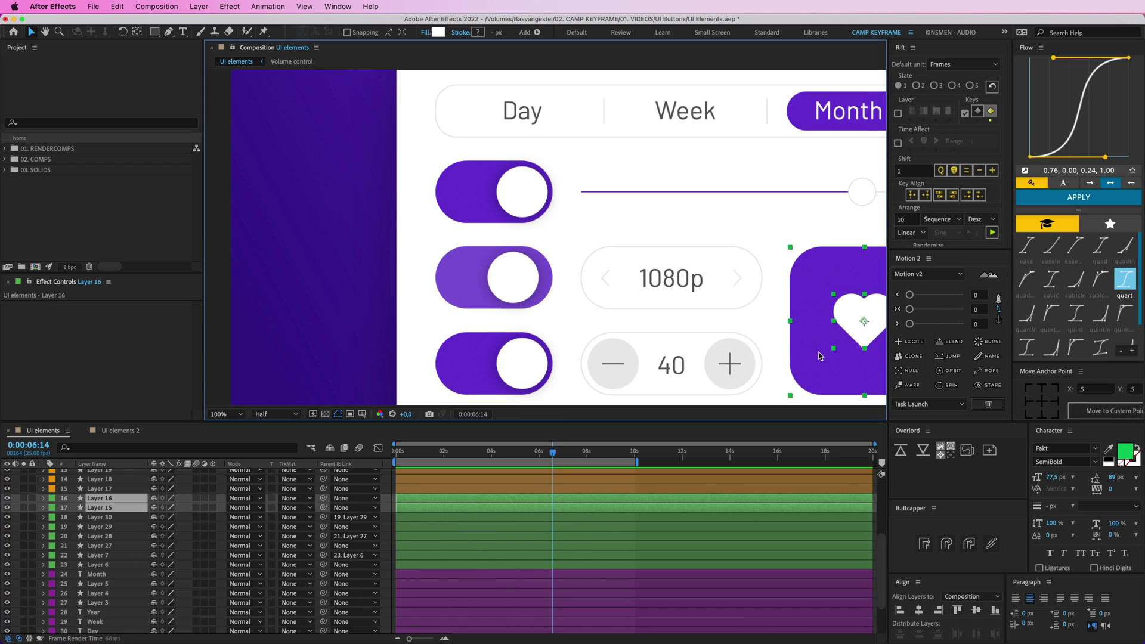
Pre-compose Layer 30 through Layer 6 as "Buttons" and place it directly above Volume control with its transformations collapsed
{"action": "left_click", "coordinate": [523, 517]}
{"action": "left_click", "coordinate": [531, 564], "text": "shift"}
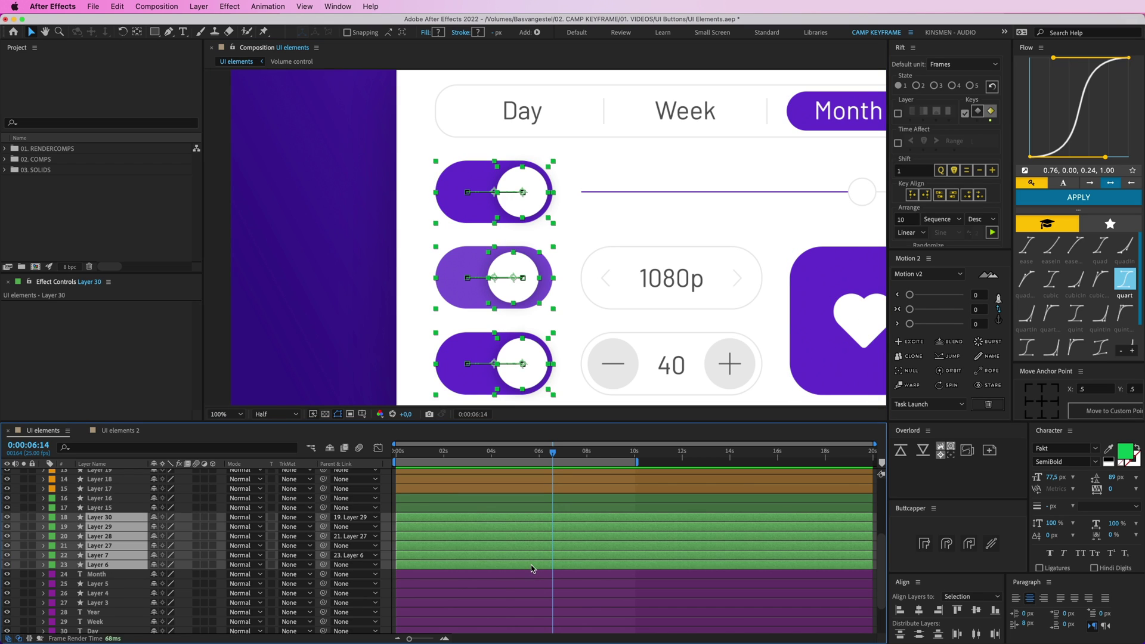
{"action": "key", "text": "super+shift+c"}
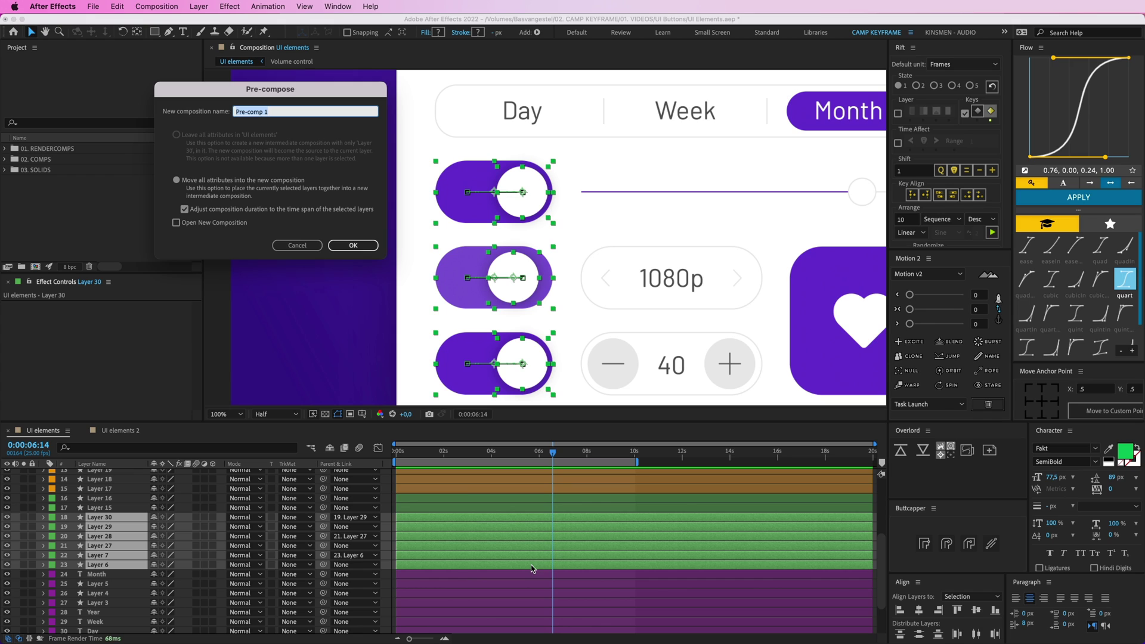
{"action": "type", "text": "Buttons"}
{"action": "key", "text": "Return"}
{"action": "left_click_drag", "start_coordinate": [101, 519], "coordinate": [102, 604]}
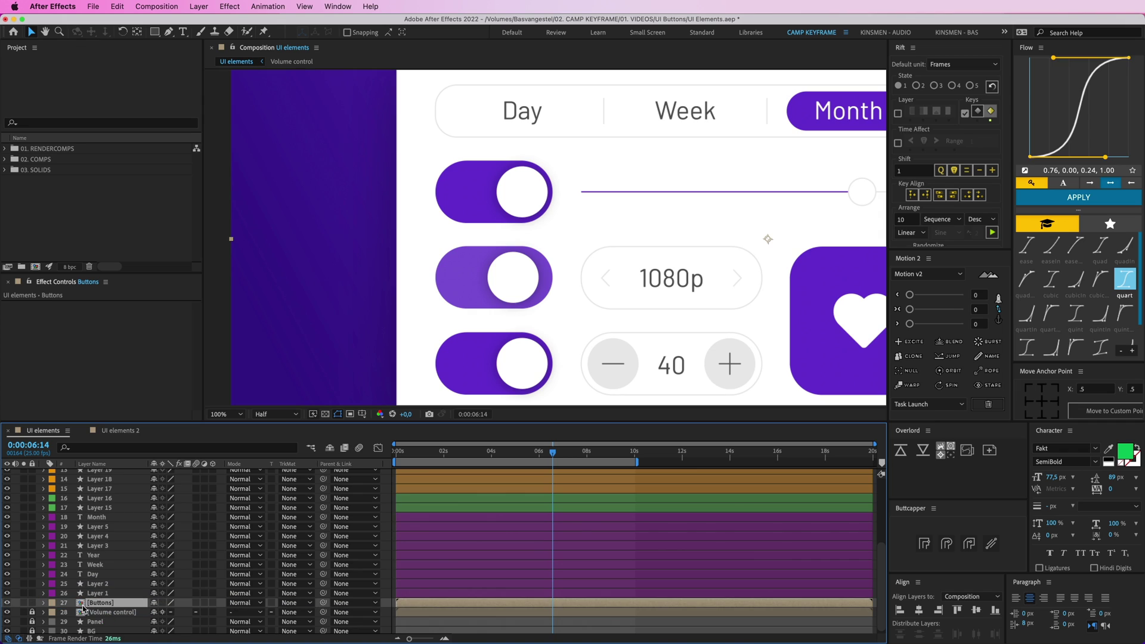
{"action": "left_click", "coordinate": [163, 604]}
Review the finished animation in the UI elements 2 composition, and return to UI elements to lock the Buttons layer
{"action": "left_click", "coordinate": [123, 431]}
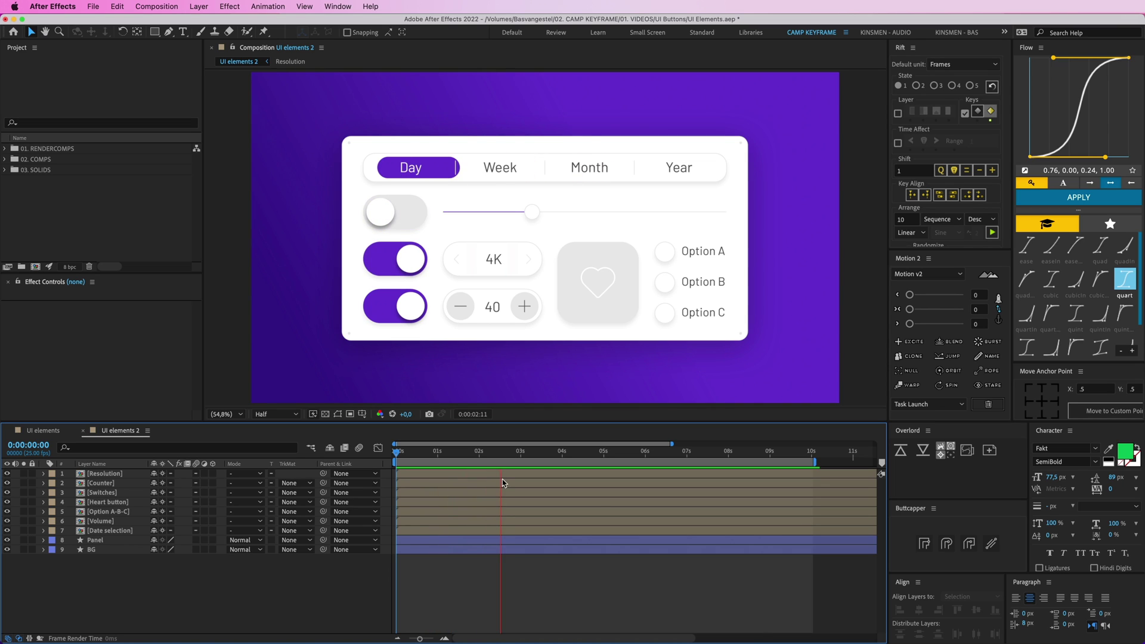
{"action": "left_click", "coordinate": [42, 430]}
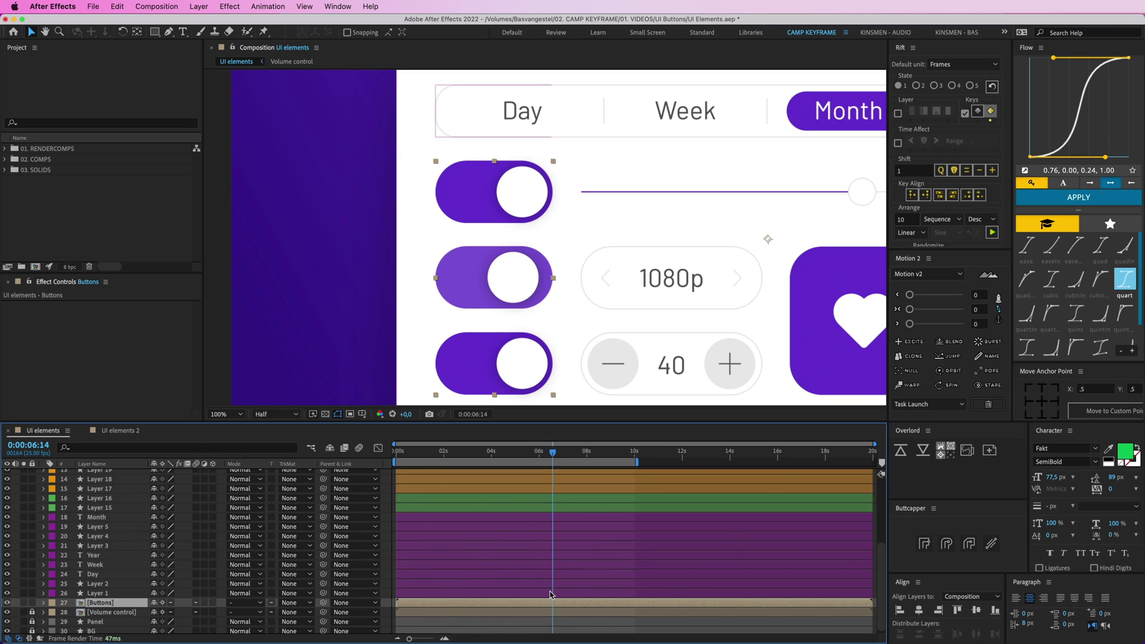
{"action": "left_click", "coordinate": [384, 531]}
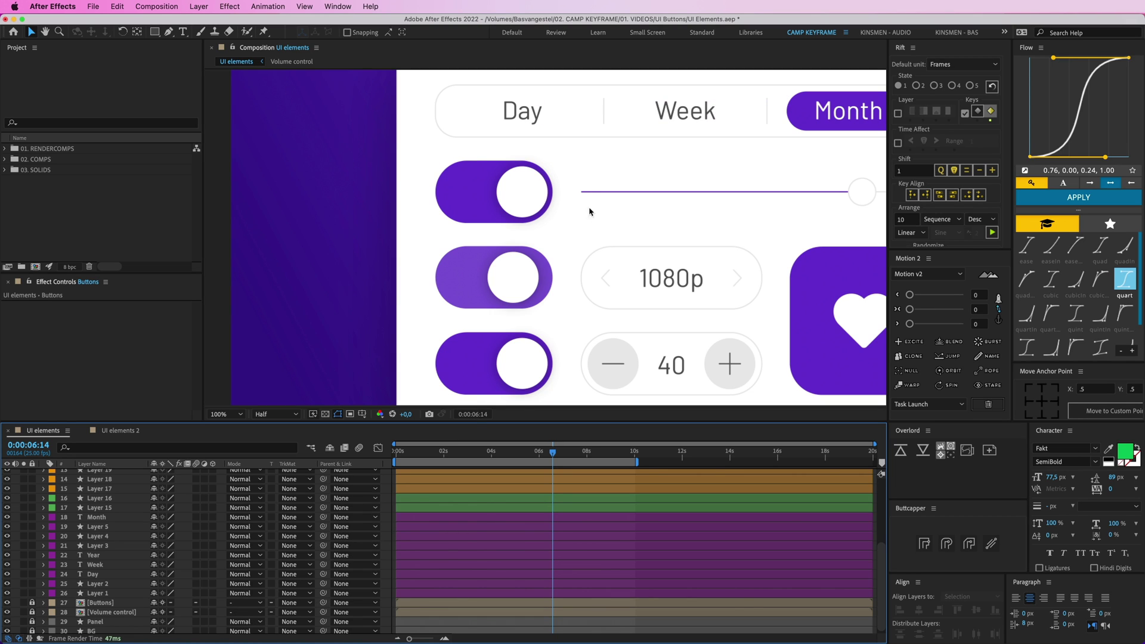
Select the date selector layers from Layer 1 through Month and solo them
{"action": "scroll", "coordinate": [577, 230], "scroll_direction": "down", "scroll_amount": 3}
{"action": "key", "text": "v"}
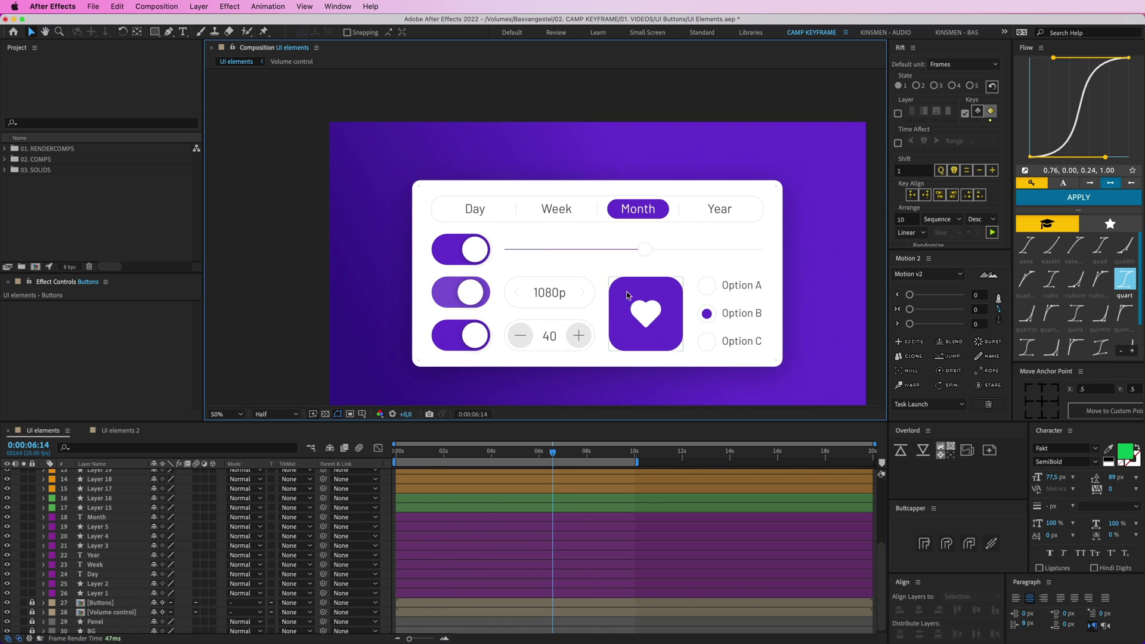
{"action": "left_click", "coordinate": [476, 212]}
{"action": "left_click", "coordinate": [413, 592]}
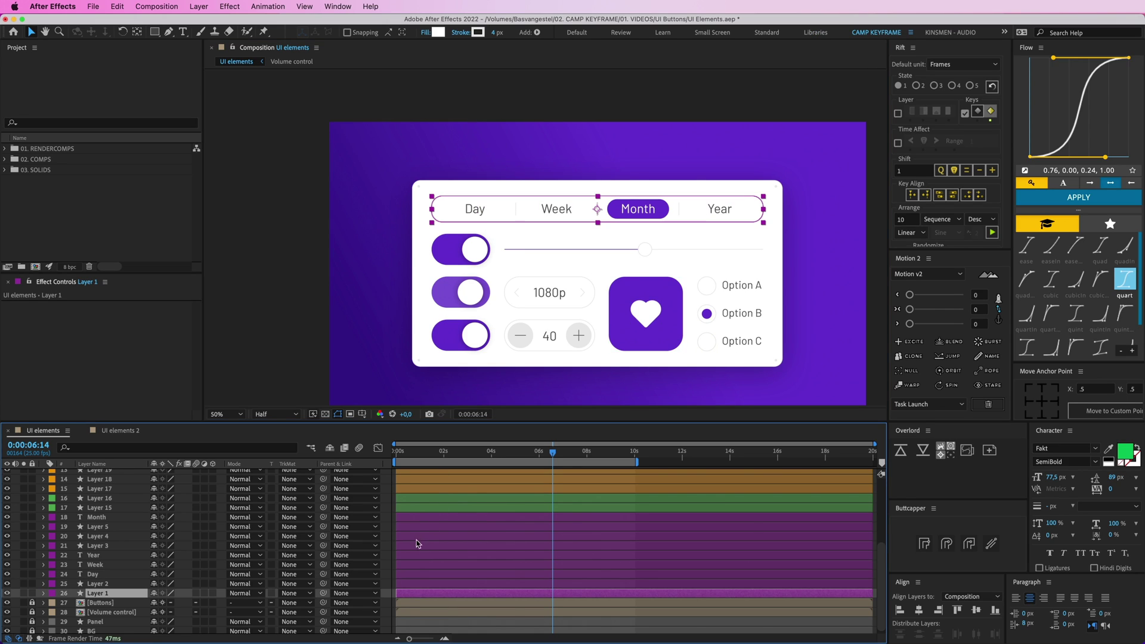
{"action": "left_click", "coordinate": [109, 519], "text": "shift"}
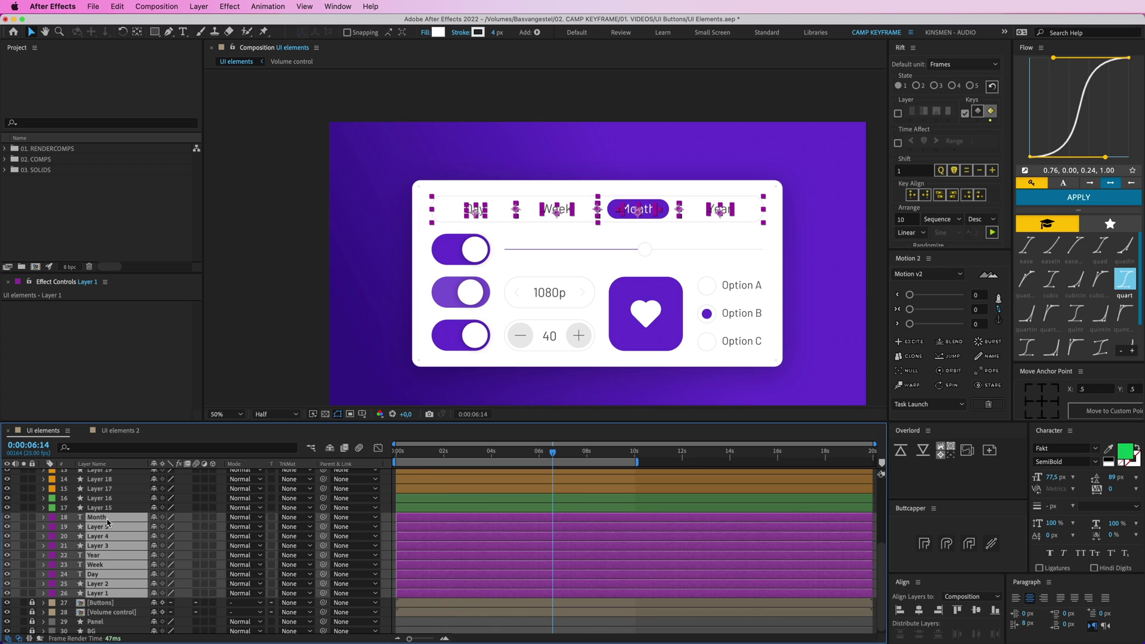
{"action": "left_click", "coordinate": [23, 517]}
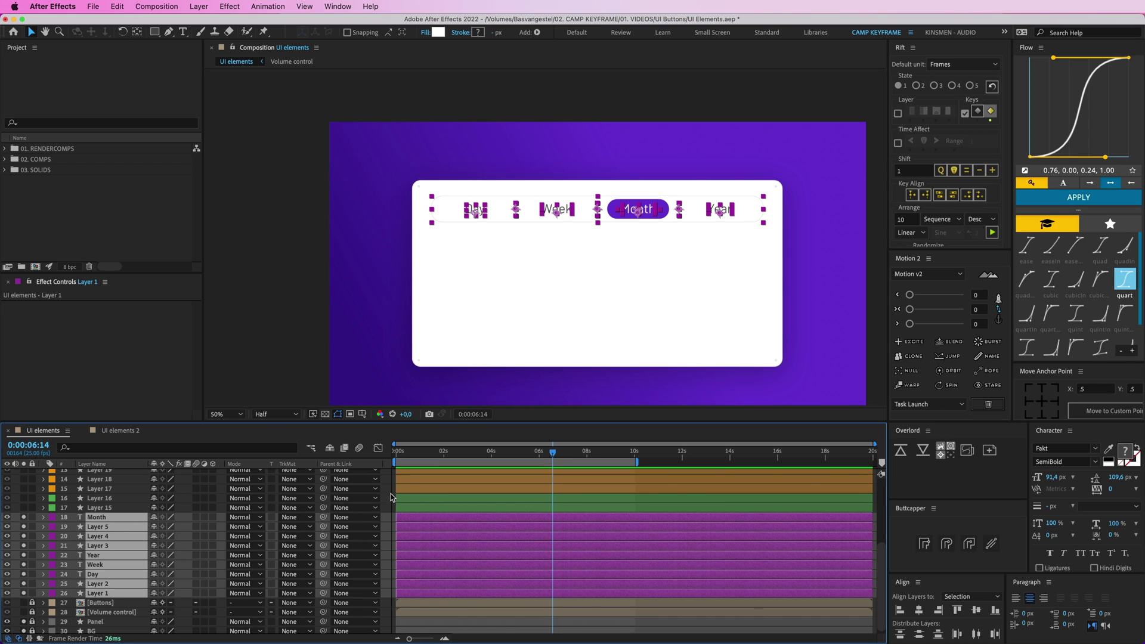
{"action": "left_click", "coordinate": [508, 294]}
{"action": "left_click_drag", "start_coordinate": [553, 272], "coordinate": [535, 285]}
Examine how the date selector's highlight moves in the UI elements 2 composition
{"action": "left_click", "coordinate": [119, 431]}
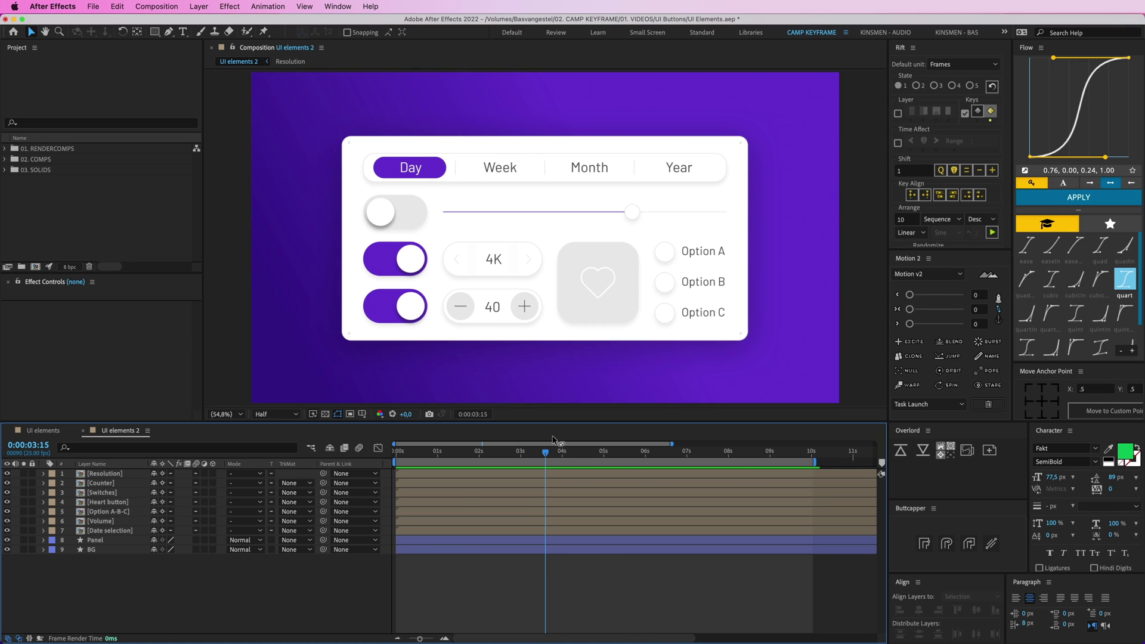
{"action": "left_click_drag", "start_coordinate": [539, 453], "coordinate": [498, 459]}
{"action": "left_click", "coordinate": [443, 173]}
{"action": "left_click", "coordinate": [558, 485]}
{"action": "mouse_move", "coordinate": [506, 458]}
{"action": "left_mouse_down"}
{"action": "mouse_move", "coordinate": [484, 458]}
{"action": "mouse_move", "coordinate": [499, 458]}
{"action": "left_mouse_up"}
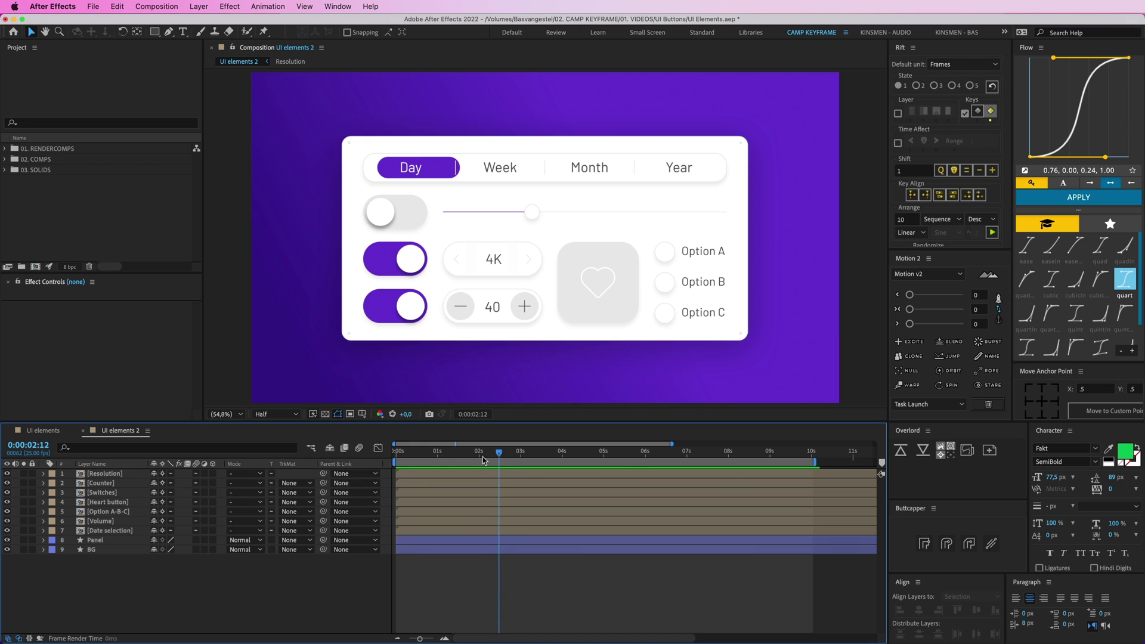
Return to the UI elements composition and select Layer 2, the purple highlight behind Month
{"action": "left_click", "coordinate": [48, 433]}
{"action": "left_click_drag", "start_coordinate": [585, 274], "coordinate": [546, 291]}
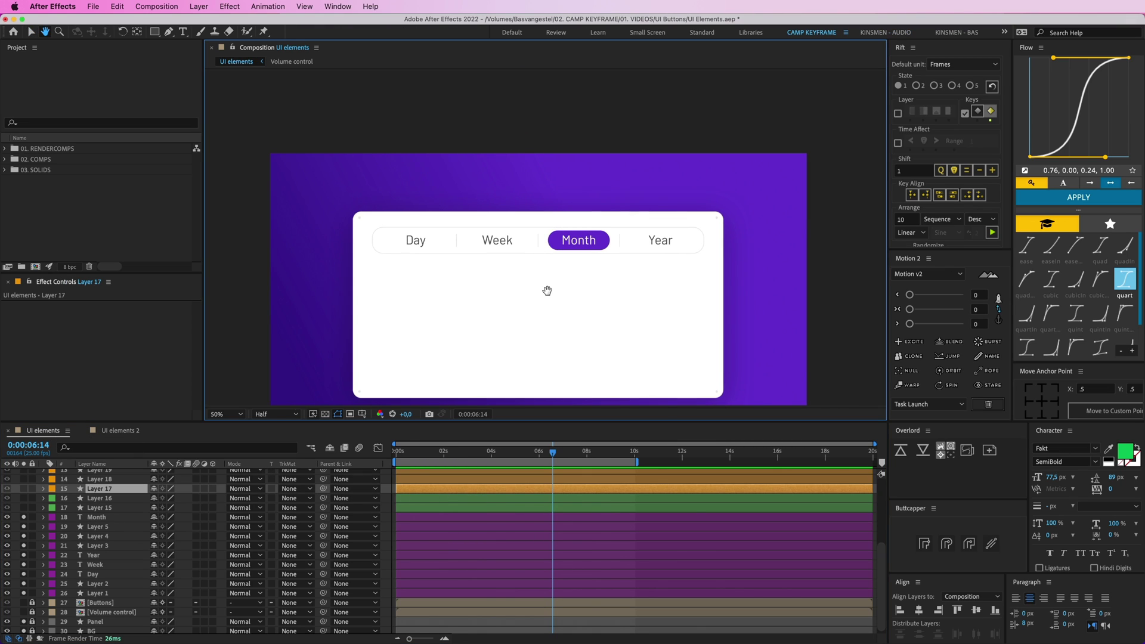
{"action": "key", "text": "v"}
{"action": "scroll", "coordinate": [441, 544], "scroll_direction": "up", "scroll_amount": 2}
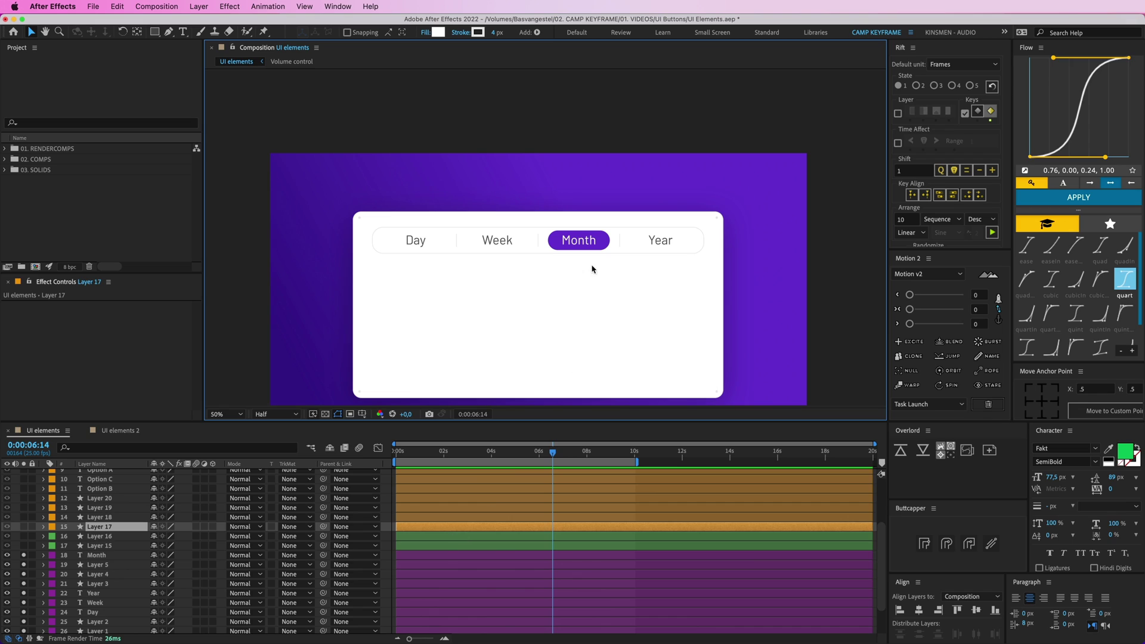
{"action": "left_click", "coordinate": [595, 244]}
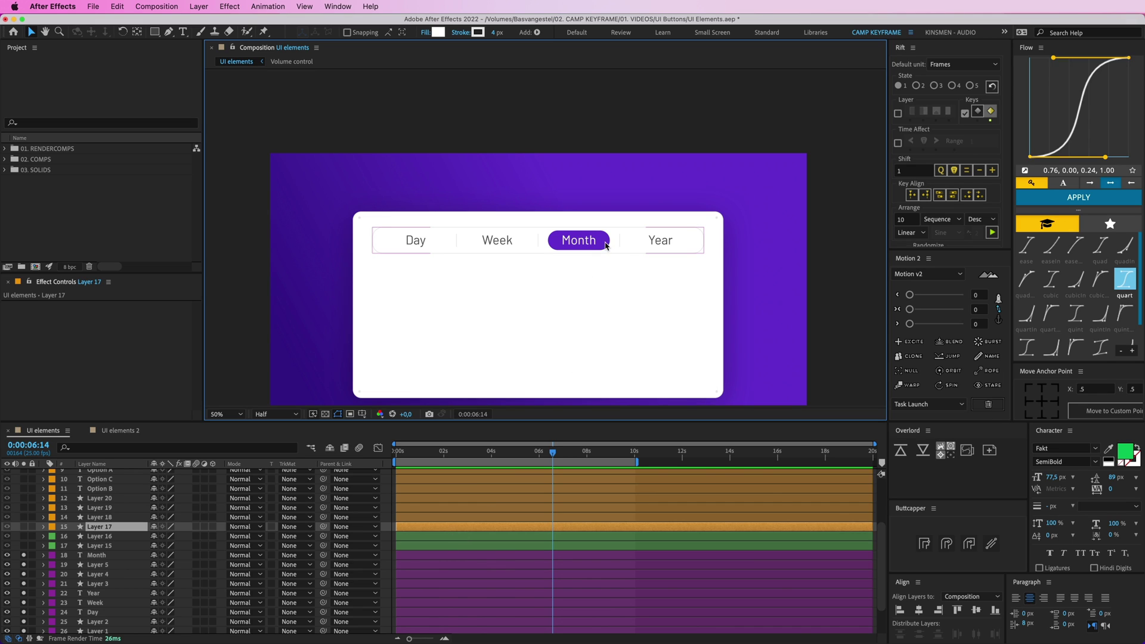
{"action": "left_click", "coordinate": [421, 517]}
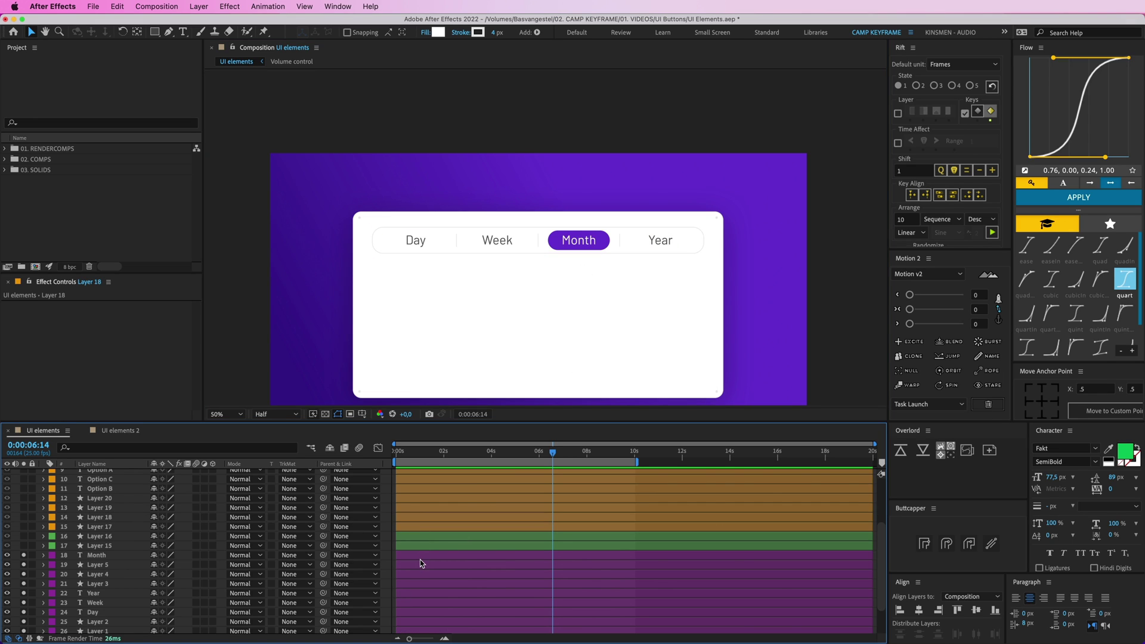
{"action": "scroll", "coordinate": [420, 559], "scroll_direction": "down", "scroll_amount": 3}
{"action": "left_click", "coordinate": [417, 590]}
{"action": "left_click", "coordinate": [416, 582]}
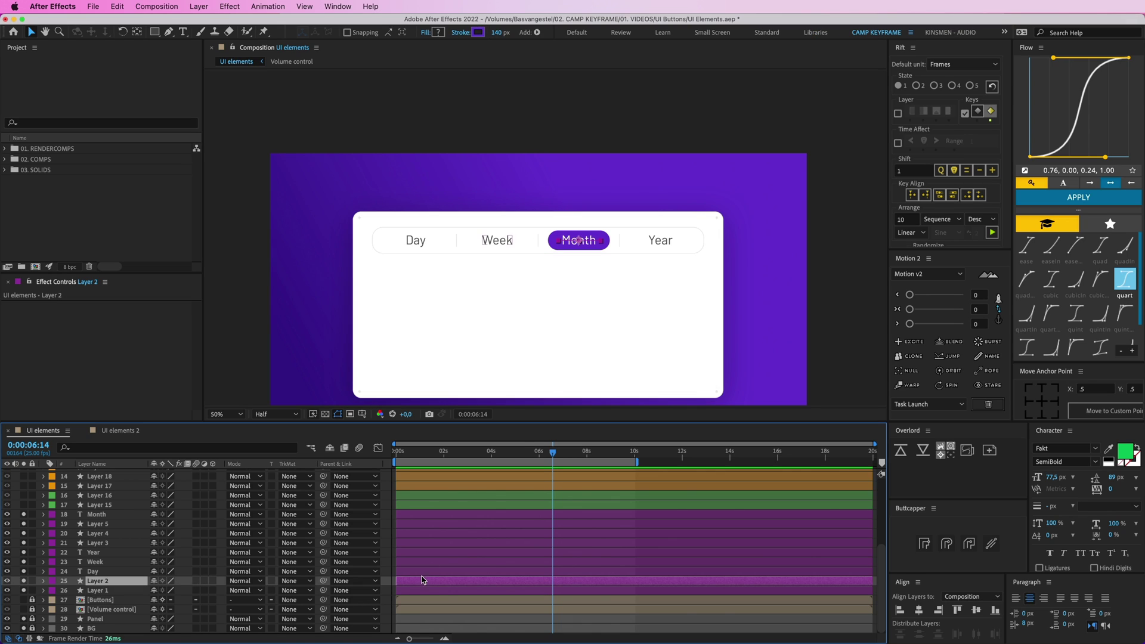
{"action": "key", "text": "slash"}
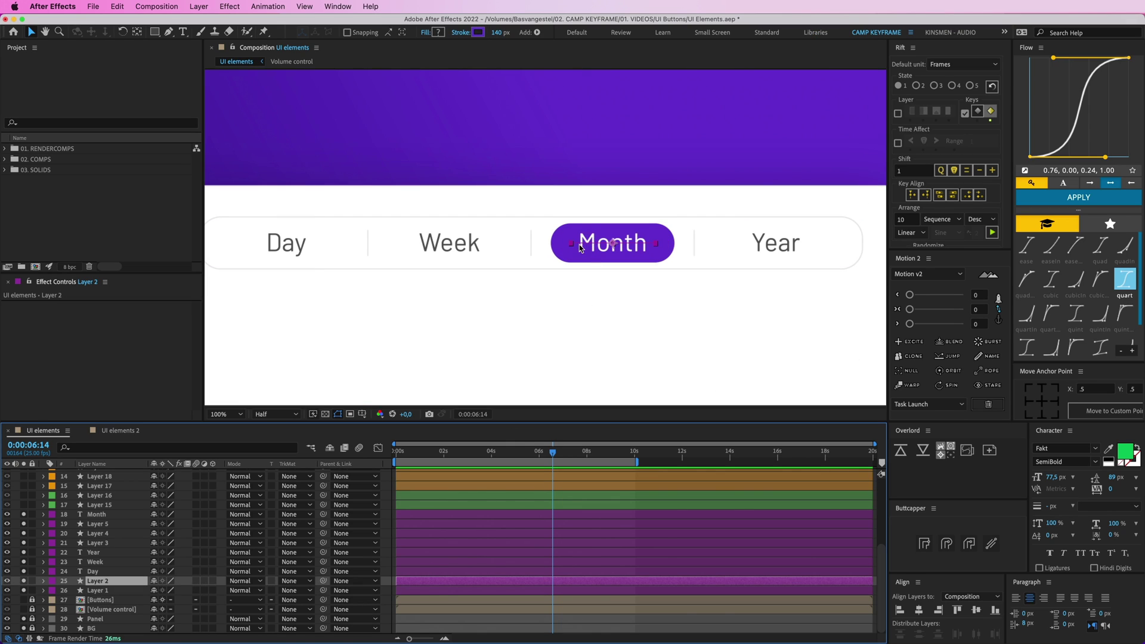
{"action": "key", "text": "g"}
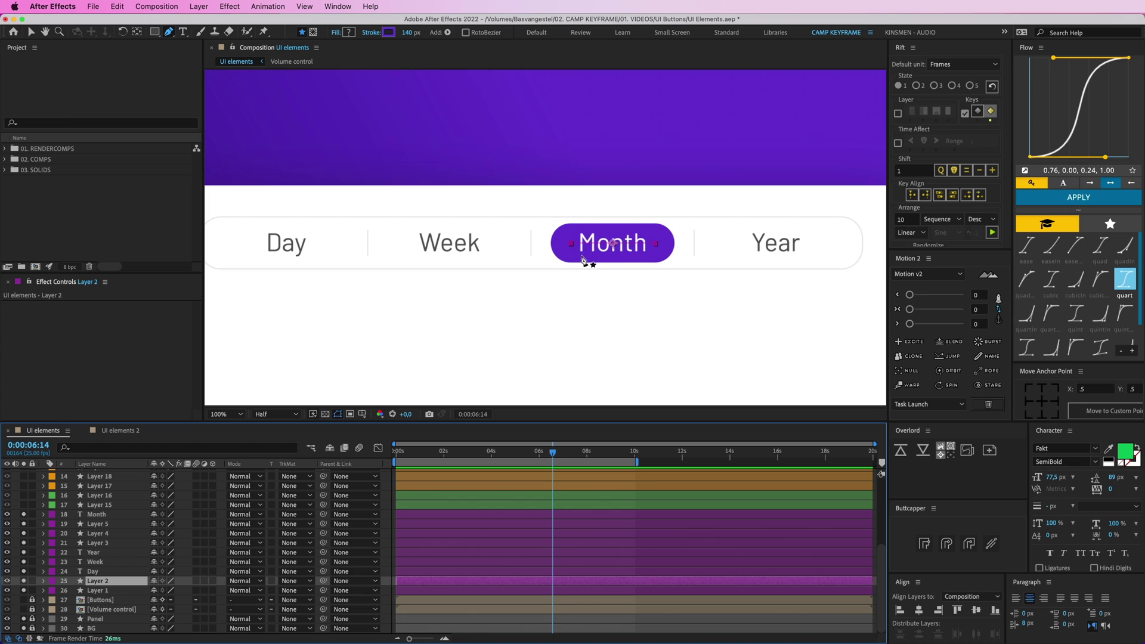
{"action": "left_click_drag", "start_coordinate": [570, 244], "coordinate": [452, 245]}
{"action": "key", "text": "super+z"}
{"action": "key", "text": "v"}
{"action": "scroll", "coordinate": [512, 256], "scroll_direction": "left", "scroll_amount": 3}
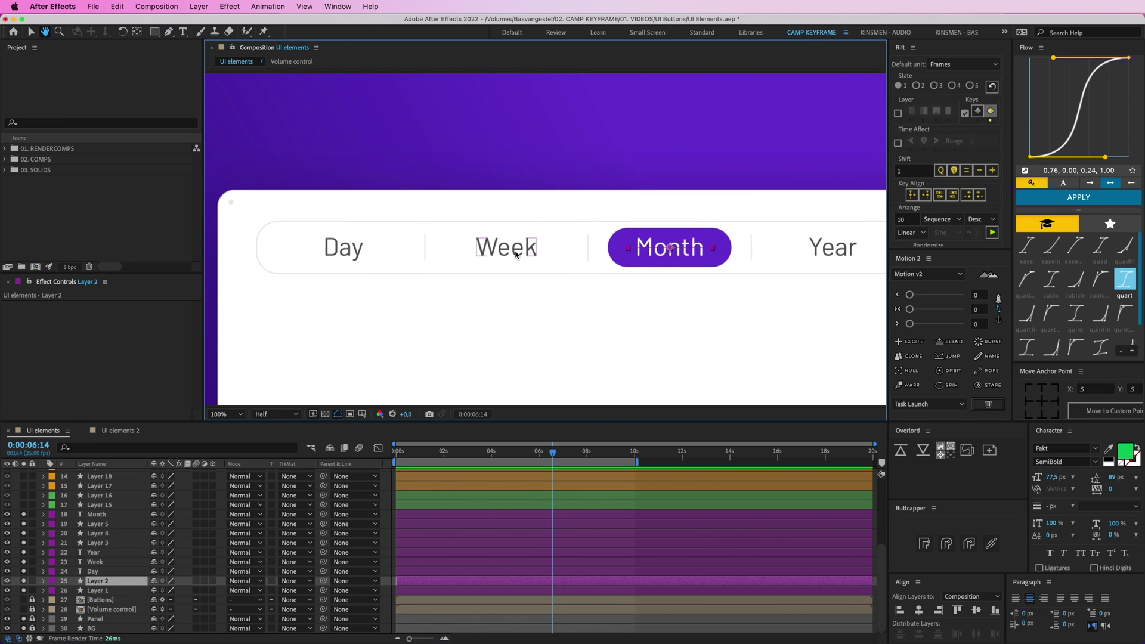
{"action": "scroll", "coordinate": [544, 259], "scroll_direction": "left", "scroll_amount": 3}
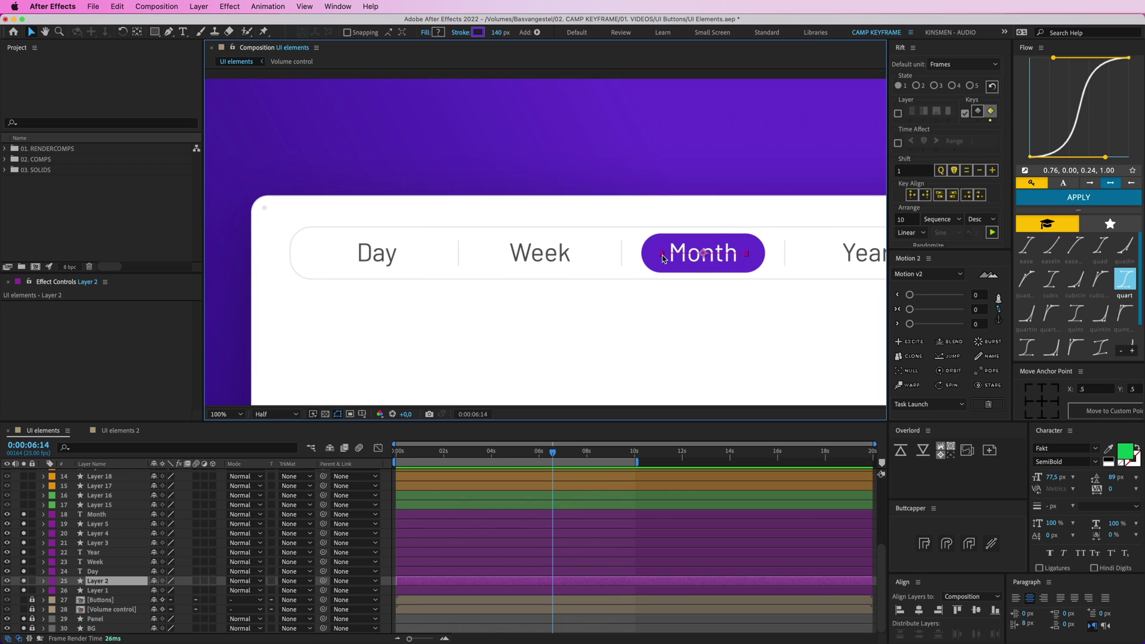
Extend both ends of Layer 2's stroke path horizontally so the highlight spans from Day to Year
{"action": "key", "text": "g"}
{"action": "left_click_drag", "start_coordinate": [663, 255], "coordinate": [320, 258]}
{"action": "scroll", "coordinate": [656, 268], "scroll_direction": "right", "scroll_amount": 10}
{"action": "key", "text": "v"}
{"action": "left_click_drag", "start_coordinate": [500, 256], "coordinate": [680, 266]}
{"action": "scroll", "coordinate": [511, 255], "scroll_direction": "left", "scroll_amount": 7}
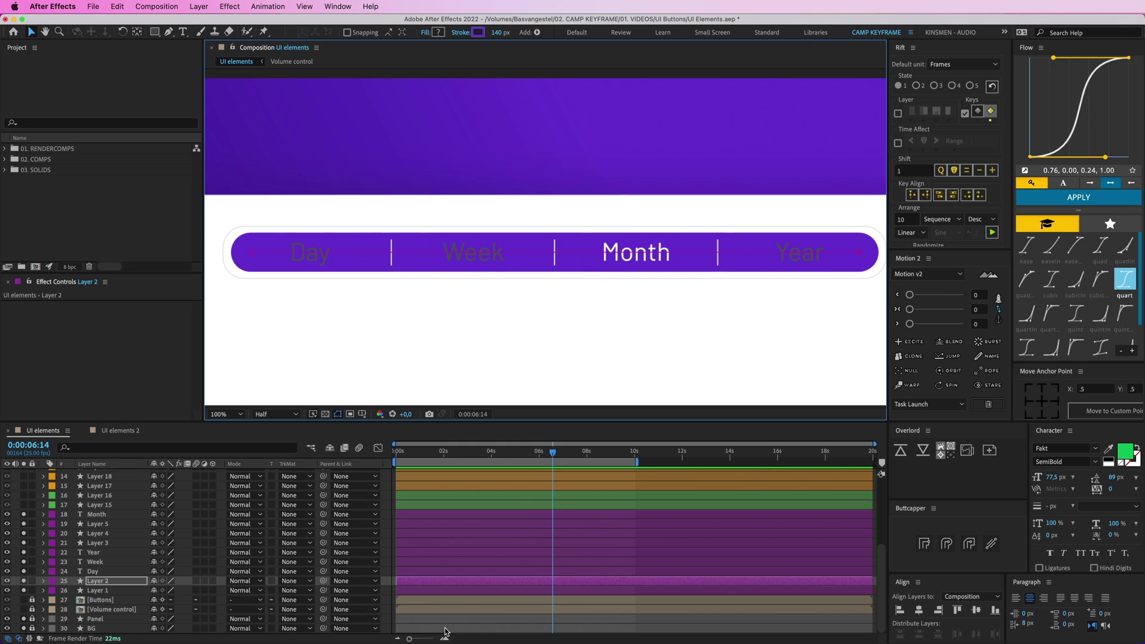
Add Trim Paths to Layer 2's contents and expand its properties
{"action": "left_click", "coordinate": [97, 582]}
{"action": "left_click", "coordinate": [44, 582]}
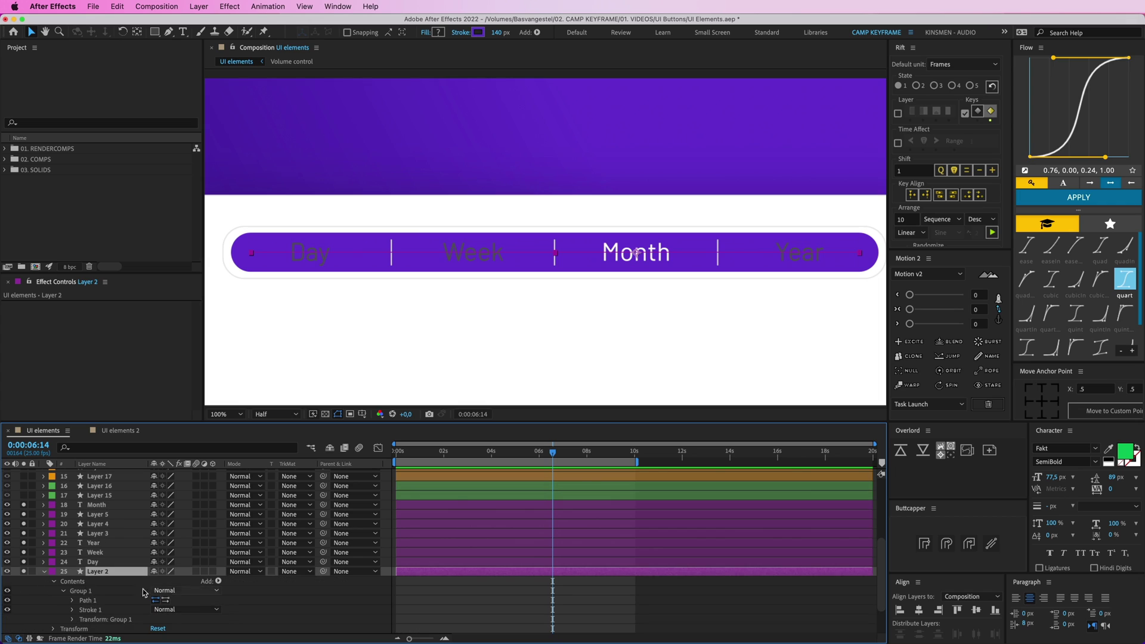
{"action": "left_click", "coordinate": [222, 581]}
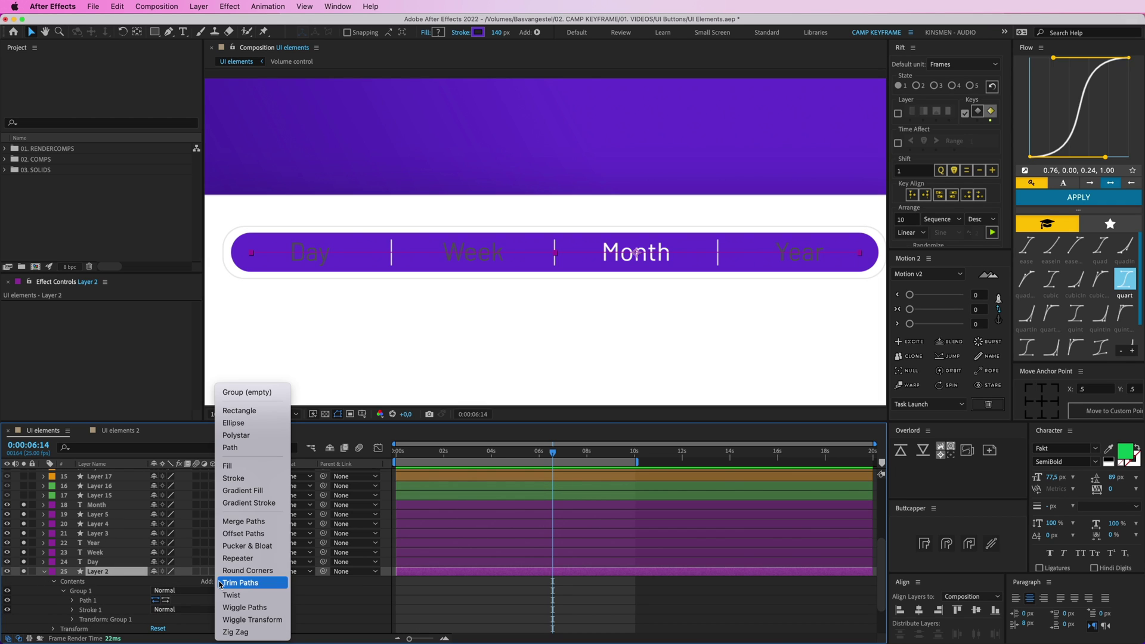
{"action": "left_click", "coordinate": [249, 583]}
{"action": "scroll", "coordinate": [149, 603], "scroll_direction": "down", "scroll_amount": 2}
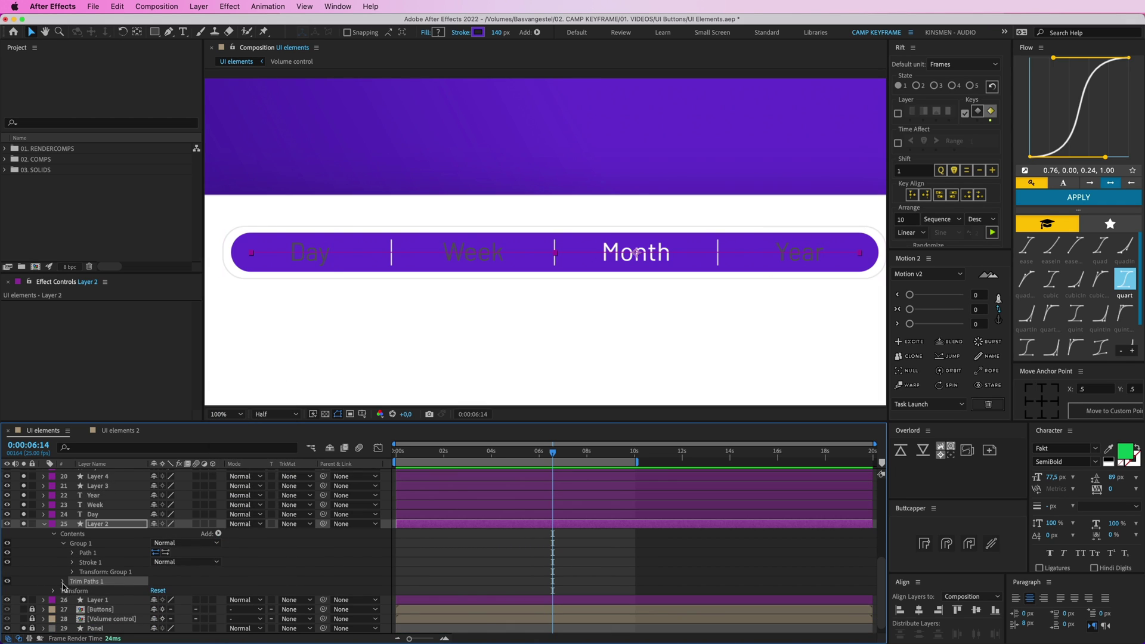
{"action": "left_click", "coordinate": [63, 586]}
{"action": "scroll", "coordinate": [144, 575], "scroll_direction": "down", "scroll_amount": 2}
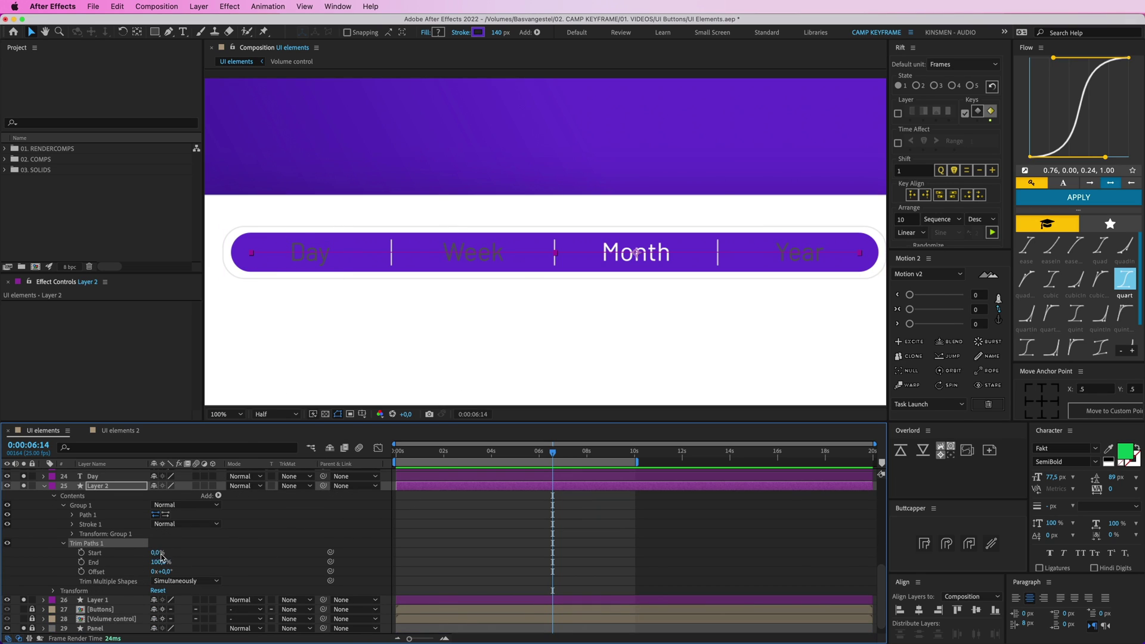
Trim the highlight to the Month option by setting Trim Paths Start to 55% and End to 71%
{"action": "left_click_drag", "start_coordinate": [156, 553], "coordinate": [186, 555]}
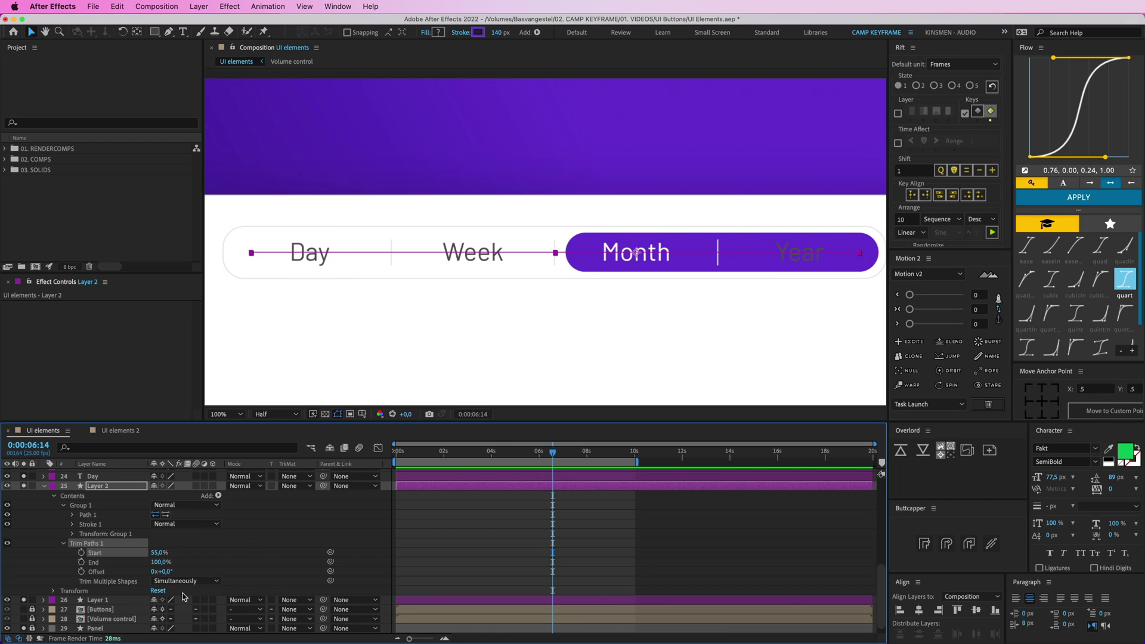
{"action": "left_click_drag", "start_coordinate": [158, 564], "coordinate": [143, 563]}
{"action": "left_click", "coordinate": [423, 525]}
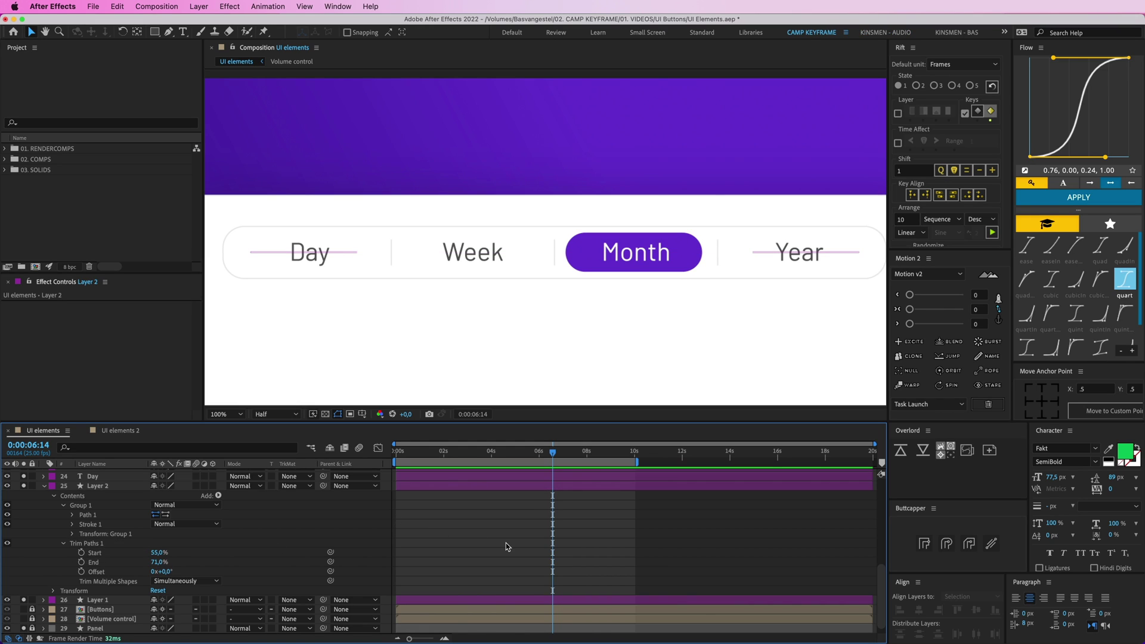
Add keyframes for Trim Paths Start and End and move them to about 0:00:00:16
{"action": "left_click", "coordinate": [82, 553]}
{"action": "left_click", "coordinate": [82, 562]}
{"action": "left_click_drag", "start_coordinate": [539, 532], "coordinate": [423, 563]}
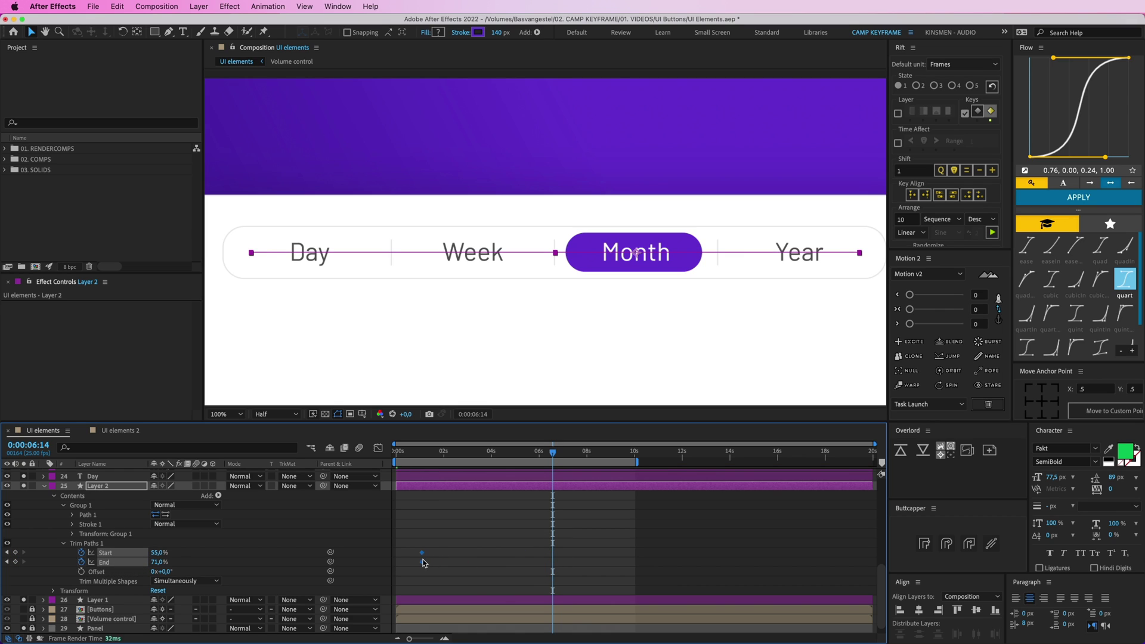
At 0:00:01:20, set Trim Paths Start to 1% and End to 18% so the highlight sits behind Day
{"action": "left_click", "coordinate": [440, 467]}
{"action": "left_click", "coordinate": [468, 535]}
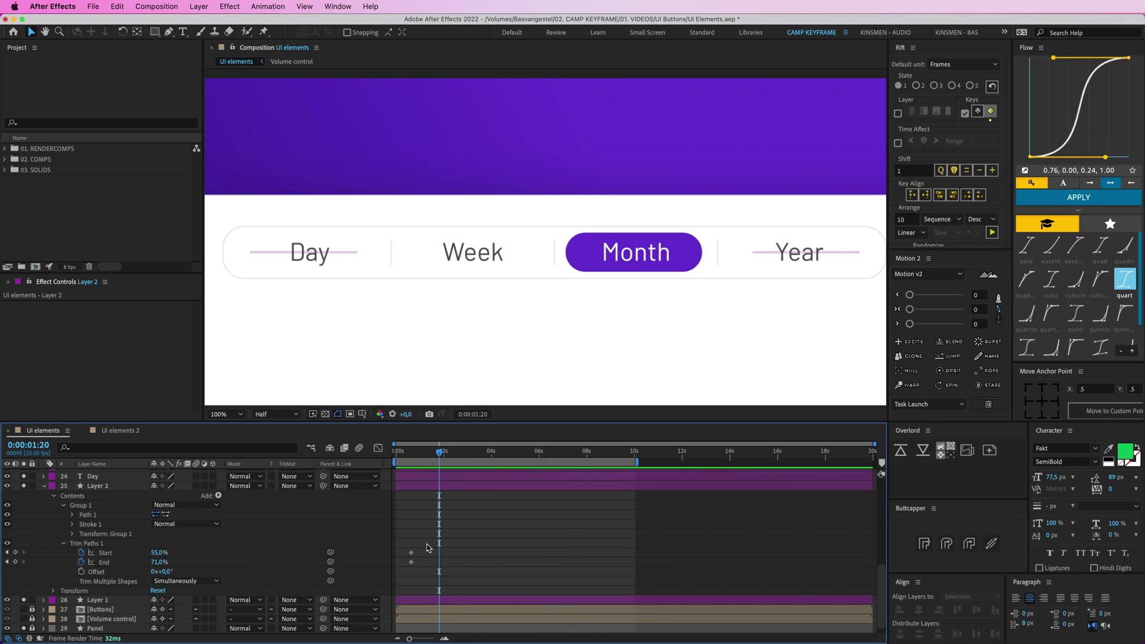
{"action": "left_click", "coordinate": [449, 484]}
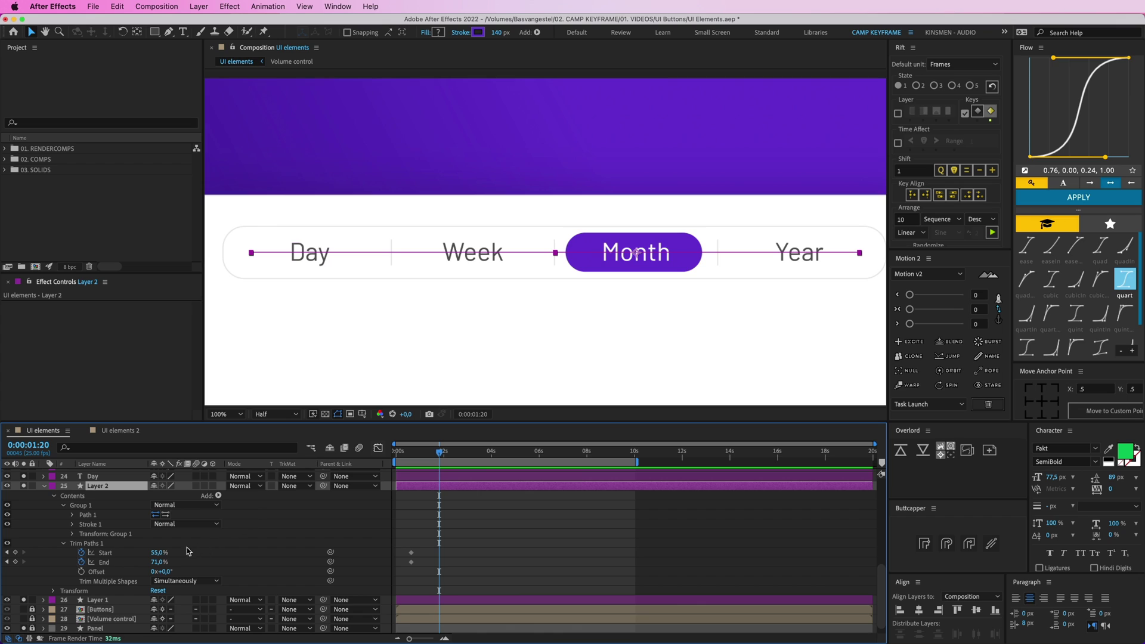
{"action": "left_click_drag", "start_coordinate": [156, 554], "coordinate": [129, 562]}
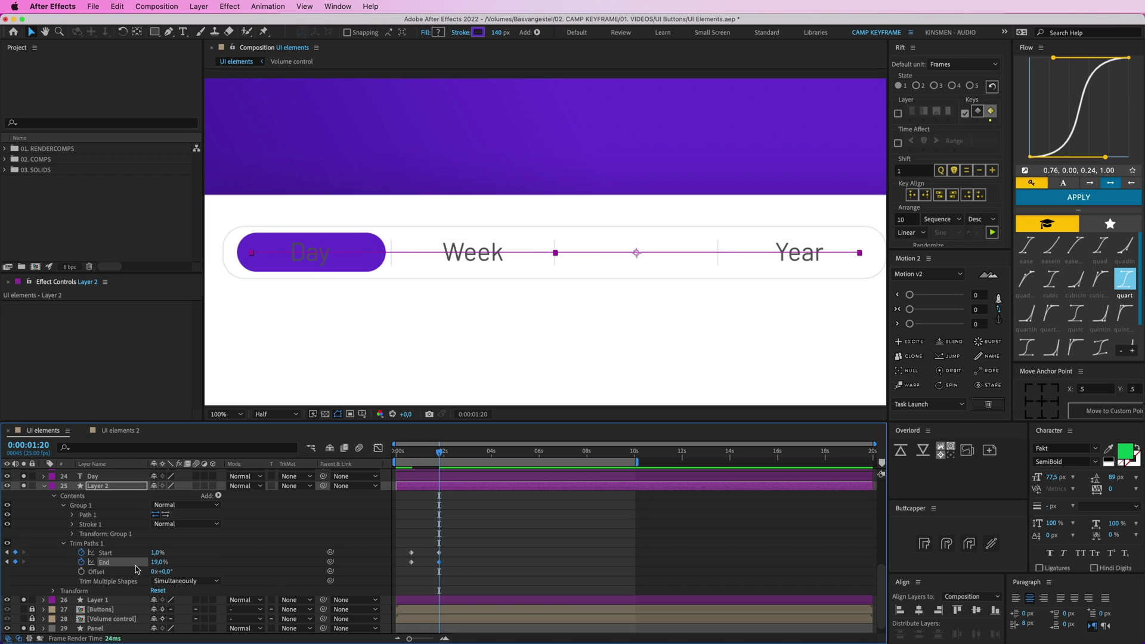
{"action": "type", "text": "18"}
{"action": "key", "text": "Return"}
Ease all Start and End keyframes with the 0.76, 0.00, 0.24, 1.00 Flow curve and preview the motion
{"action": "left_click_drag", "start_coordinate": [469, 538], "coordinate": [407, 582]}
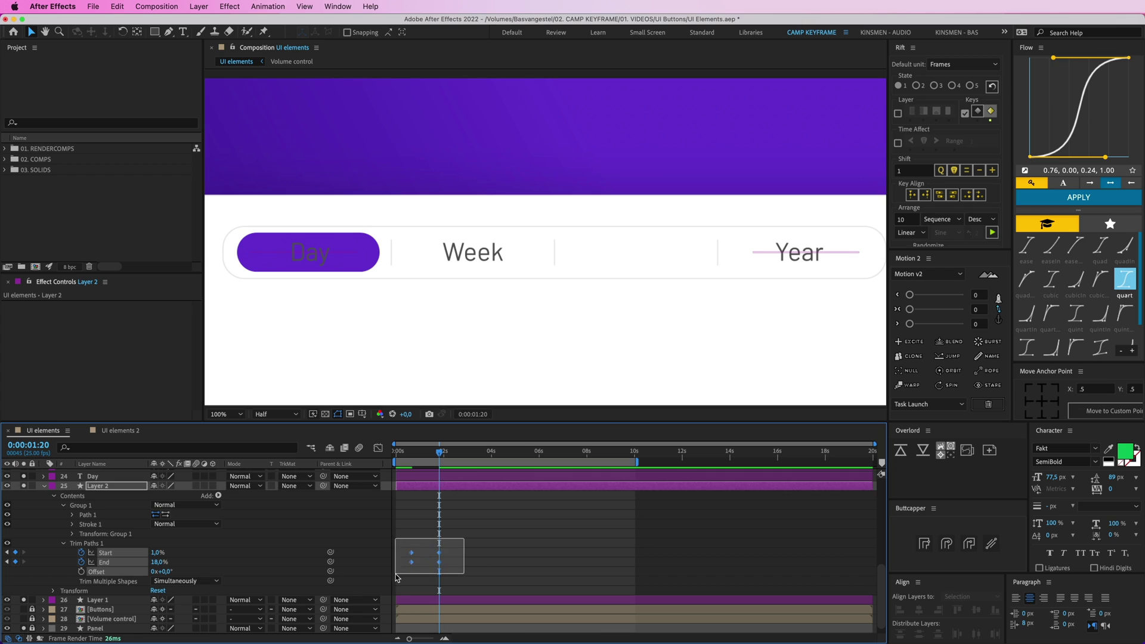
{"action": "left_click", "coordinate": [1078, 199]}
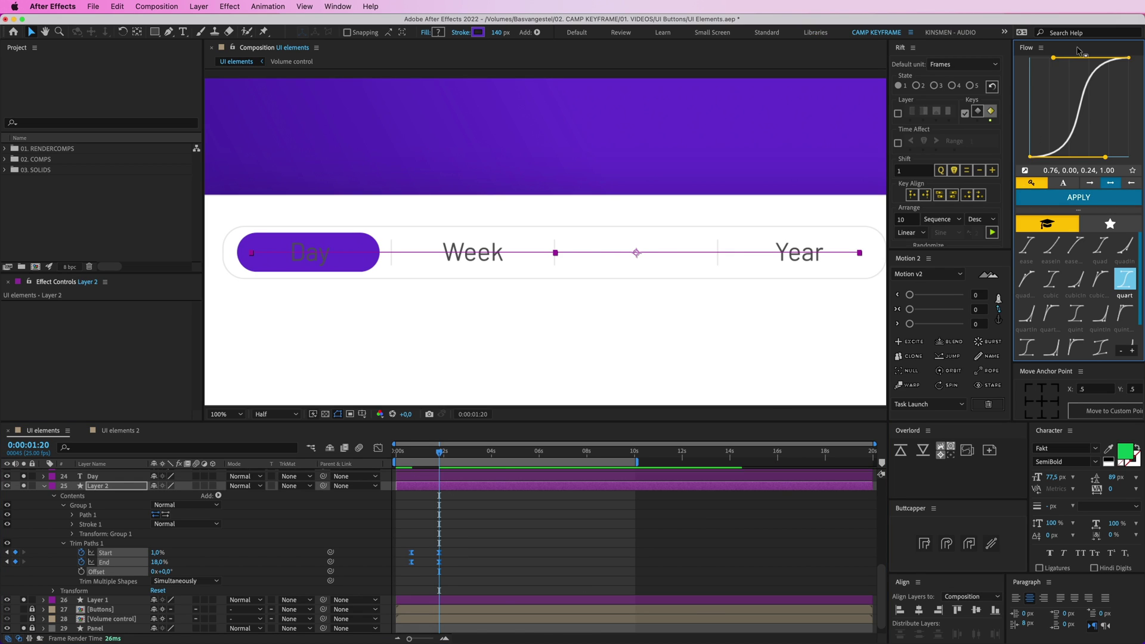
{"action": "left_click", "coordinate": [517, 535]}
{"action": "left_click_drag", "start_coordinate": [422, 453], "coordinate": [411, 452]}
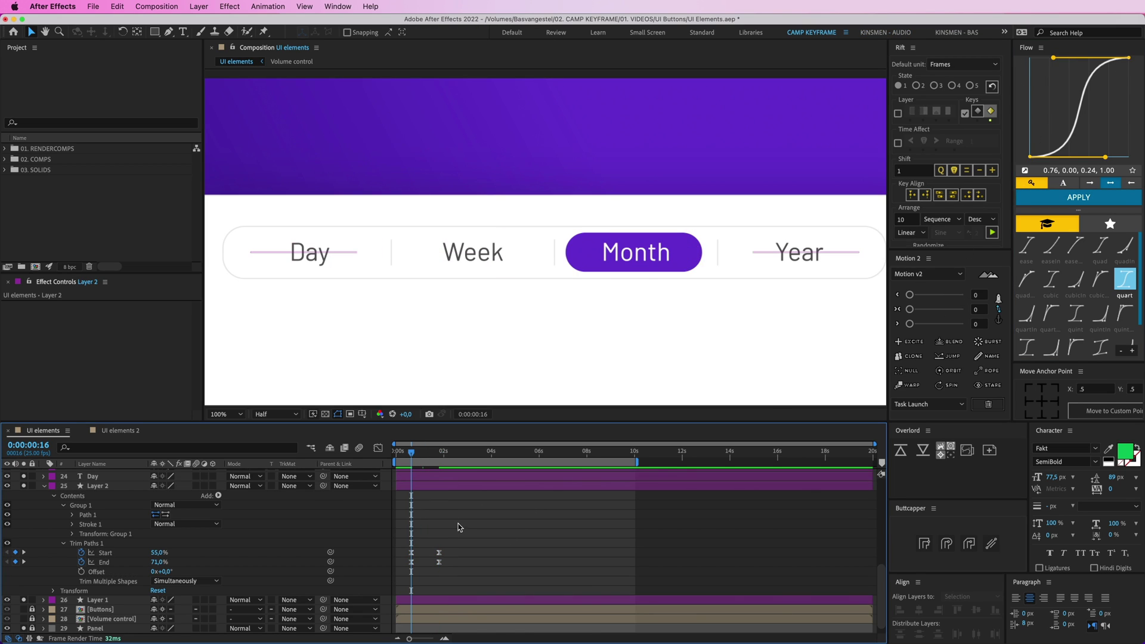
{"action": "left_click_drag", "start_coordinate": [459, 530], "coordinate": [386, 579]}
{"action": "left_click", "coordinate": [444, 499]}
{"action": "key", "text": "space"}
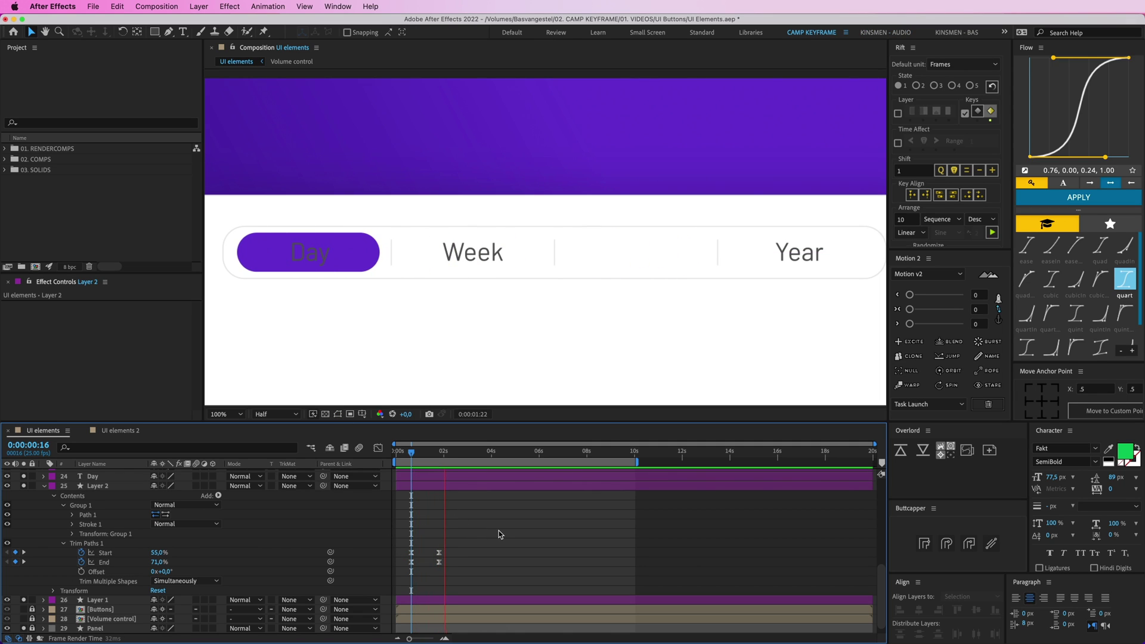
Compare the highlight's motion with the UI elements 2 composition and return to UI elements
{"action": "left_click", "coordinate": [131, 432]}
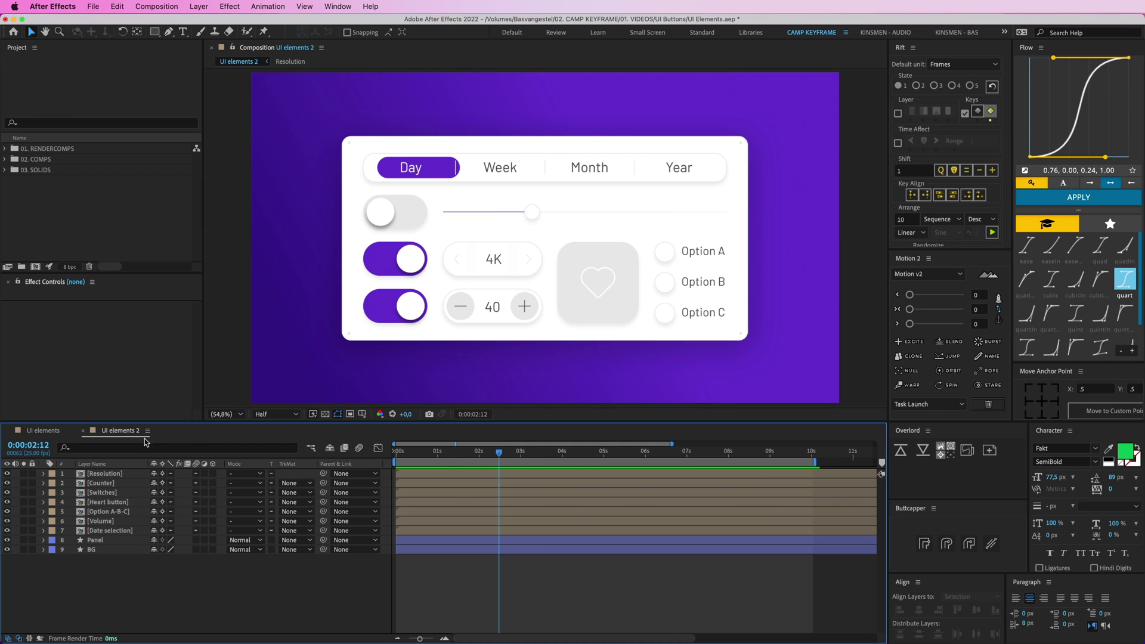
{"action": "left_click_drag", "start_coordinate": [501, 460], "coordinate": [487, 459]}
{"action": "left_click", "coordinate": [37, 431]}
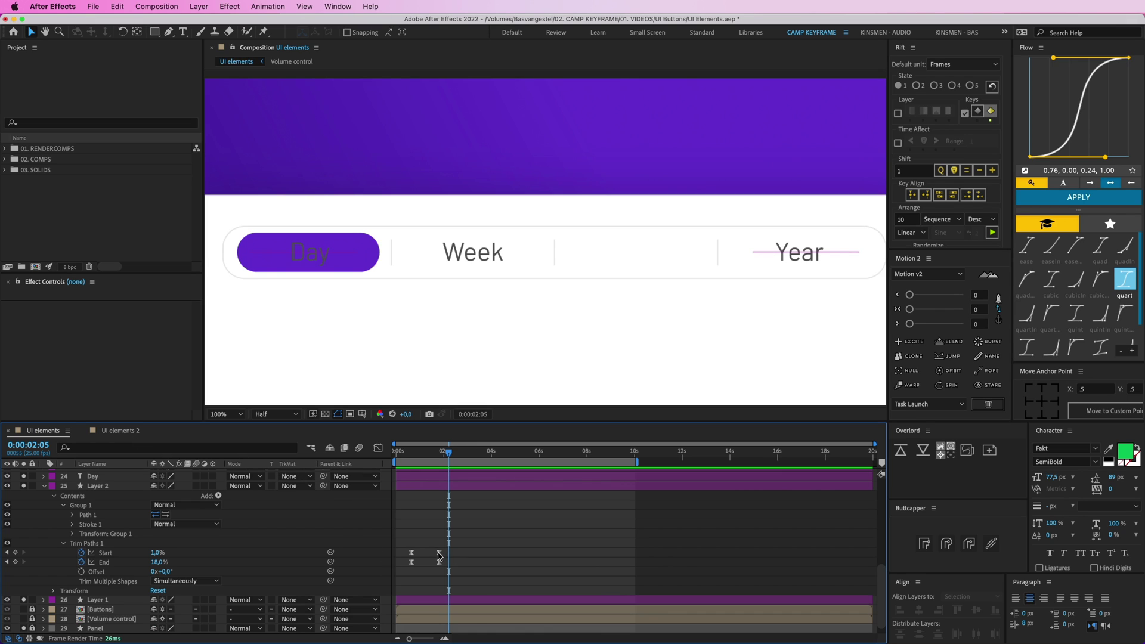
{"action": "left_click_drag", "start_coordinate": [460, 548], "coordinate": [416, 556]}
{"action": "left_click", "coordinate": [412, 456]}
{"action": "key", "text": "space"}
{"action": "key", "text": "space"}
{"action": "key", "text": "super+z"}
Shift both Trim Paths End keyframes about four frames later than the Start keyframes and preview the stretch
{"action": "mouse_move", "coordinate": [448, 571]}
{"action": "left_mouse_down"}
{"action": "mouse_move", "coordinate": [404, 560]}
{"action": "mouse_move", "coordinate": [443, 562]}
{"action": "left_mouse_up"}
{"action": "left_click_drag", "start_coordinate": [420, 454], "coordinate": [411, 453]}
{"action": "key", "text": "space"}
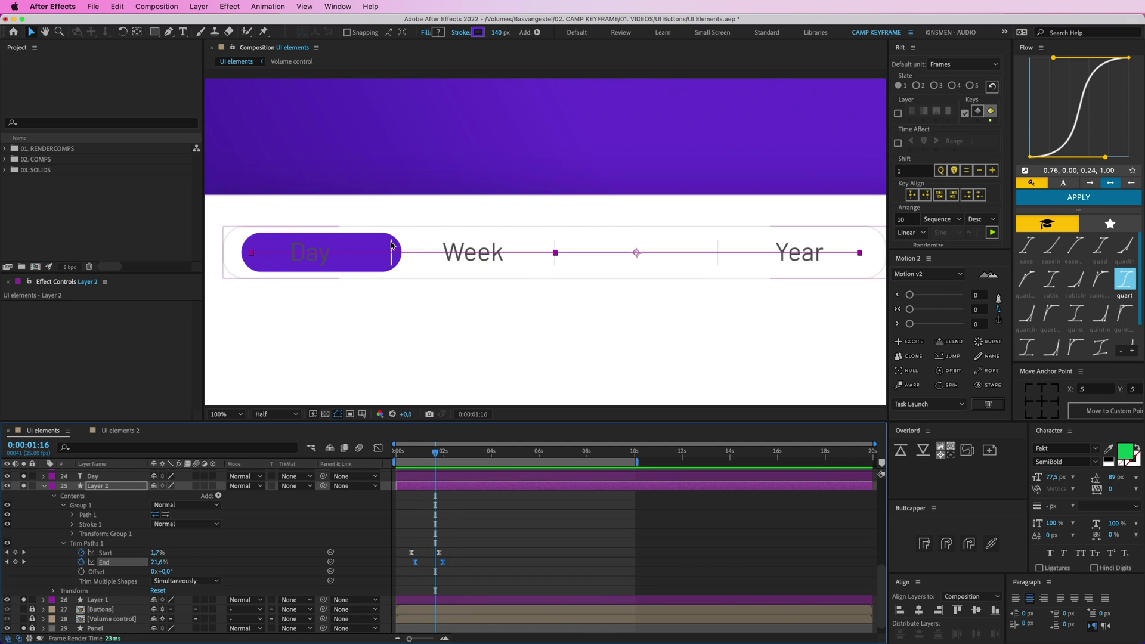
Move the second Start and End keyframes earlier, to about 0:00:01:11 and 0:00:01:15, and preview the faster slide
{"action": "left_click_drag", "start_coordinate": [431, 543], "coordinate": [436, 567]}
{"action": "key", "text": "space"}
{"action": "key", "text": "space"}
{"action": "left_click", "coordinate": [418, 575]}
Move the two End keyframes earlier to about 0:00:00:18 and 0:00:01:13, and preview the reduced offset
{"action": "scroll", "coordinate": [418, 574], "scroll_direction": "up", "scroll_amount": 4}
{"action": "scroll", "coordinate": [552, 571], "scroll_direction": "left", "scroll_amount": 3}
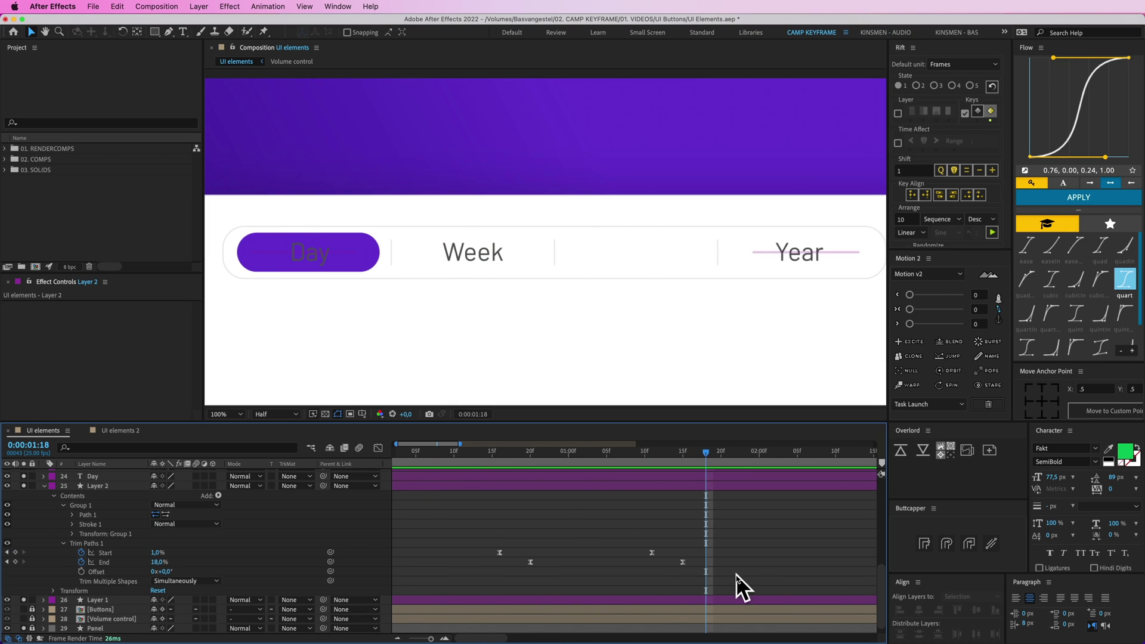
{"action": "left_click_drag", "start_coordinate": [740, 574], "coordinate": [515, 565]}
{"action": "key", "text": "space"}
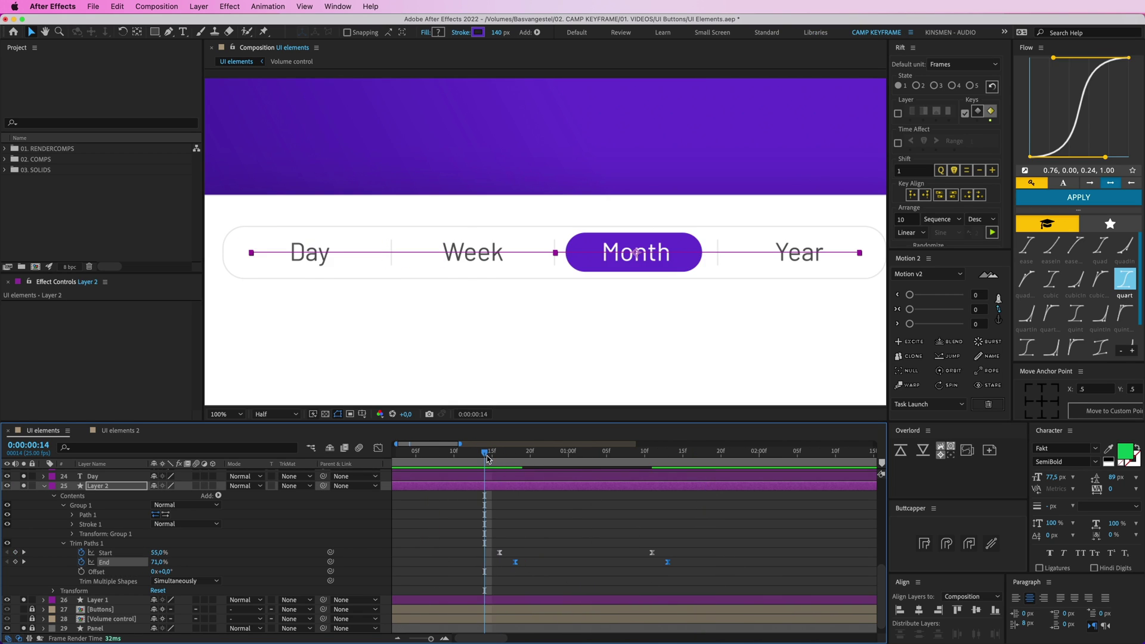
Move the second Start and End keyframes earlier, to about 0:00:01:07 and 0:00:01:09, previewing the faster slide
{"action": "left_click_drag", "start_coordinate": [690, 586], "coordinate": [605, 534]}
{"action": "left_click_drag", "start_coordinate": [667, 562], "coordinate": [621, 561]}
{"action": "key", "text": "space"}
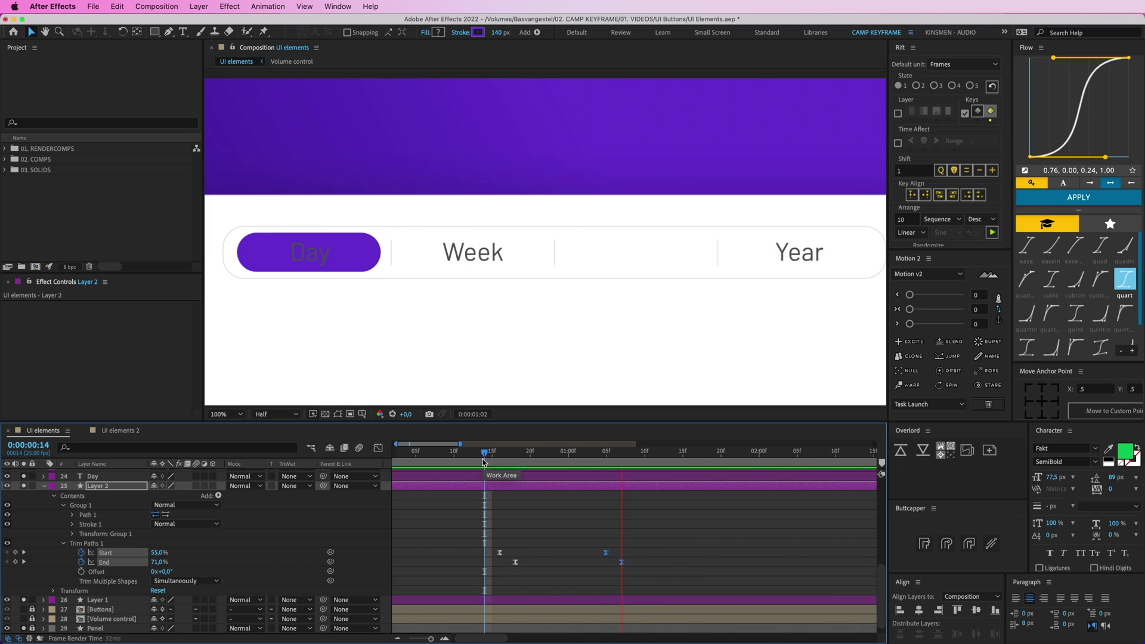
{"action": "left_click_drag", "start_coordinate": [606, 551], "coordinate": [622, 551]}
{"action": "key", "text": "space"}
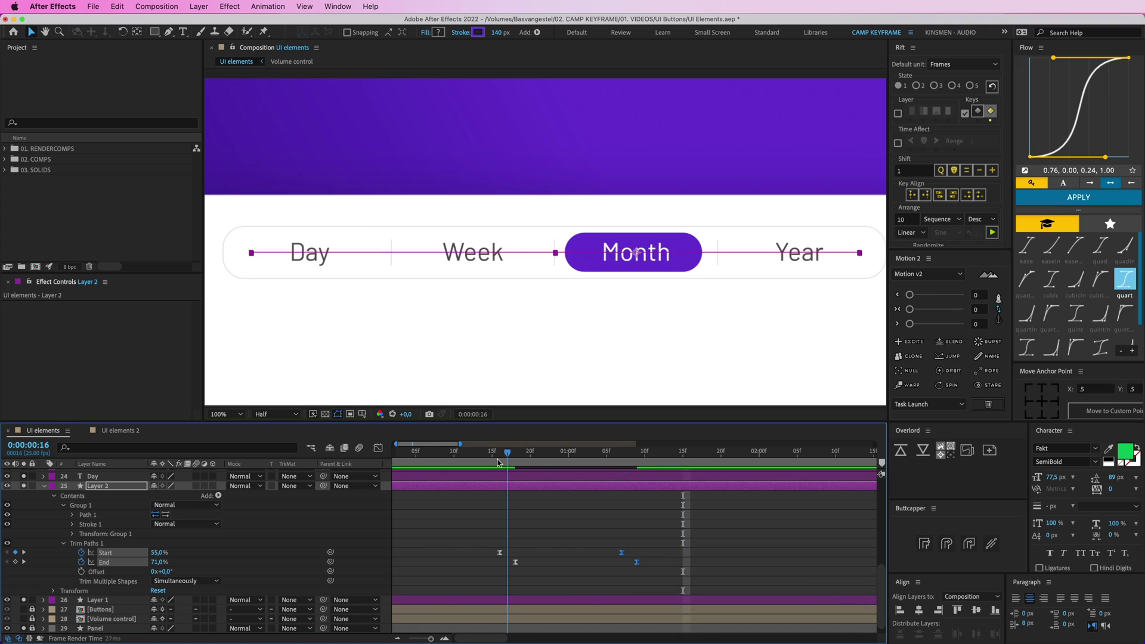
{"action": "left_click", "coordinate": [545, 508]}
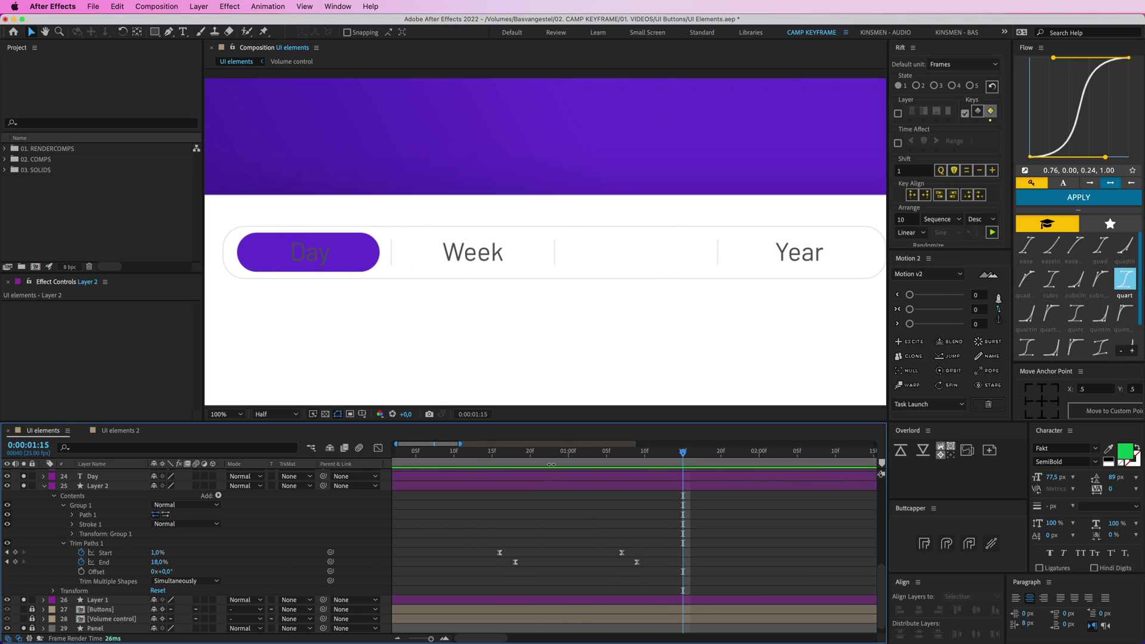
Examine the Month label's colour against the highlight while stepping through the slide's first frames and previewing it
{"action": "left_click", "coordinate": [538, 451]}
{"action": "left_click", "coordinate": [636, 253]}
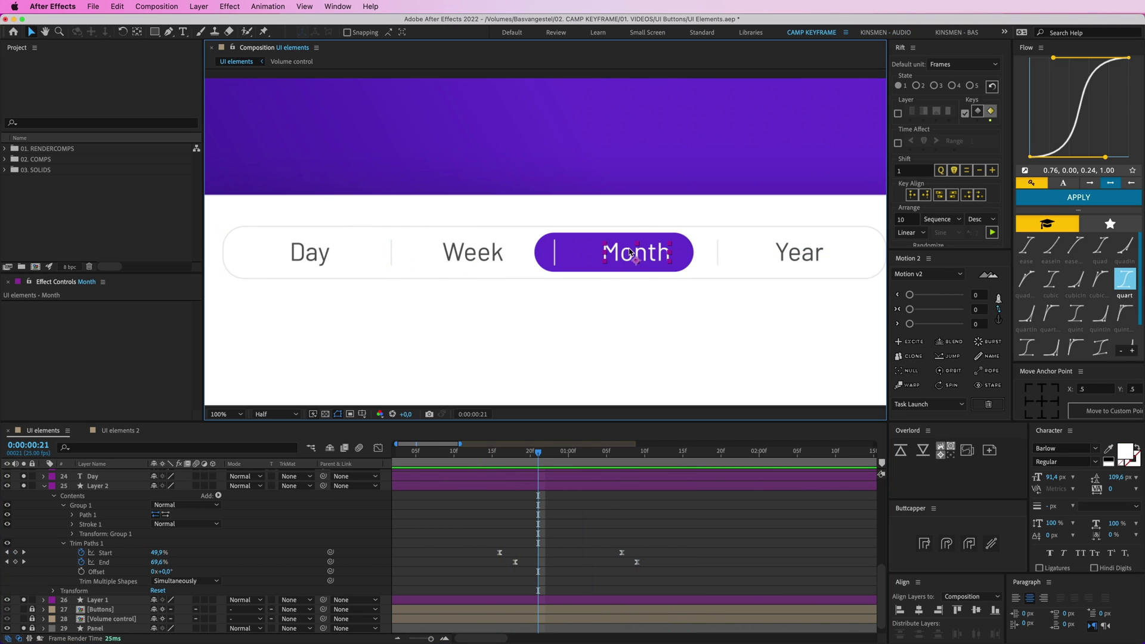
{"action": "mouse_move", "coordinate": [636, 255]}
{"action": "left_mouse_down"}
{"action": "mouse_move", "coordinate": [636, 287]}
{"action": "mouse_move", "coordinate": [638, 256]}
{"action": "left_mouse_up"}
{"action": "left_click_drag", "start_coordinate": [537, 454], "coordinate": [525, 458]}
{"action": "key", "text": "Page_Up"}
{"action": "key", "text": "Page_Up"}
{"action": "key", "text": "Page_Up"}
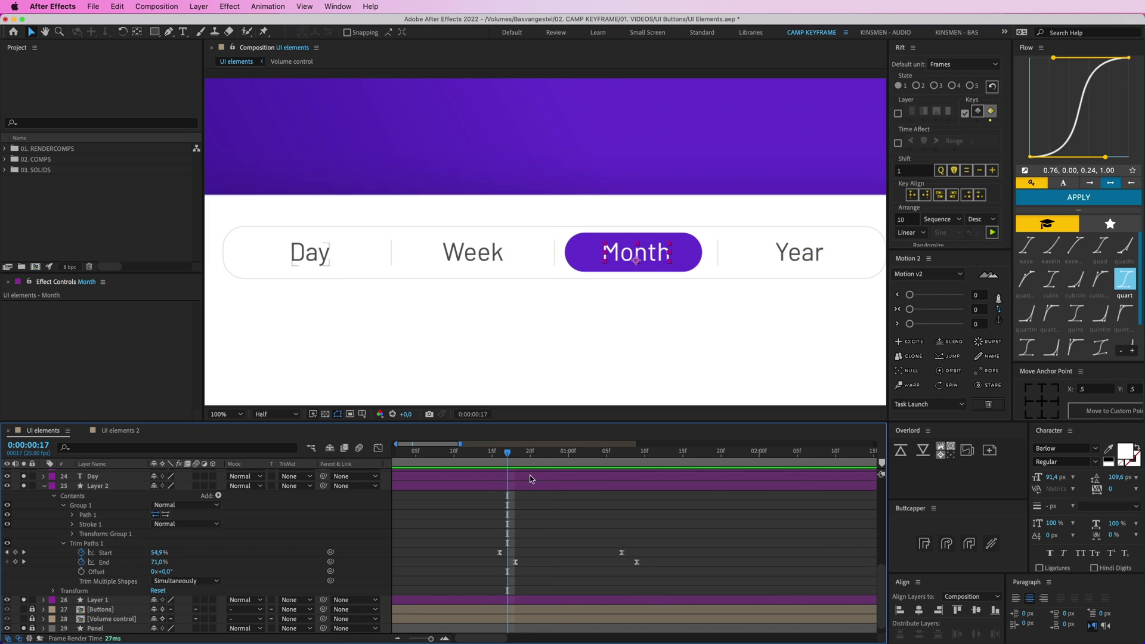
{"action": "key", "text": "space"}
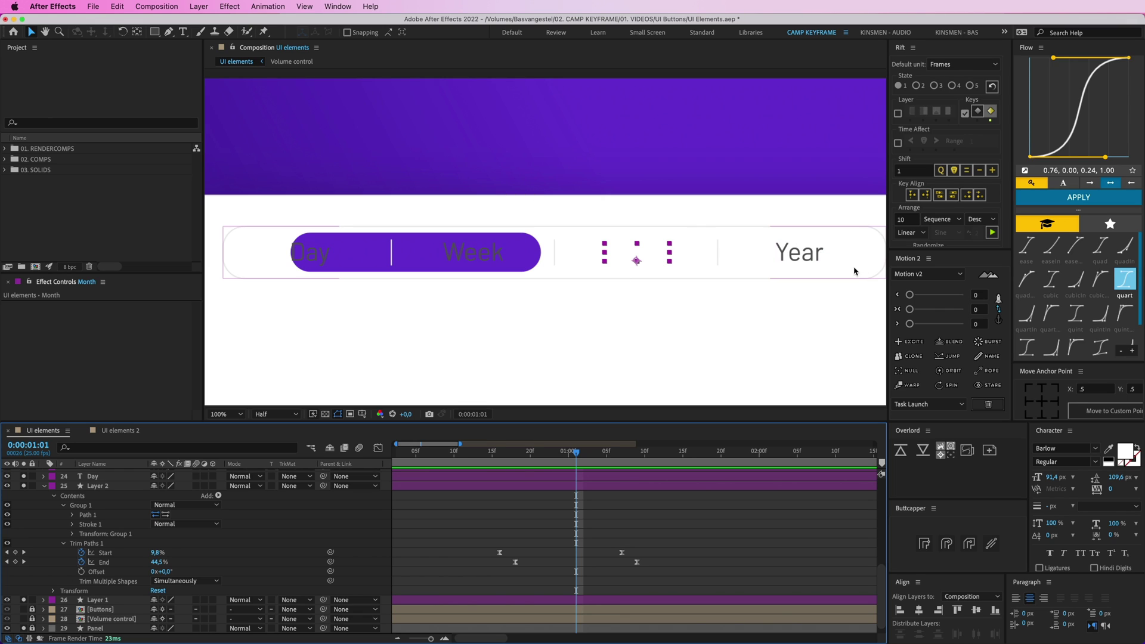
Set the Month label's fill to the same dark grey as the Year label
{"action": "left_click", "coordinate": [796, 253]}
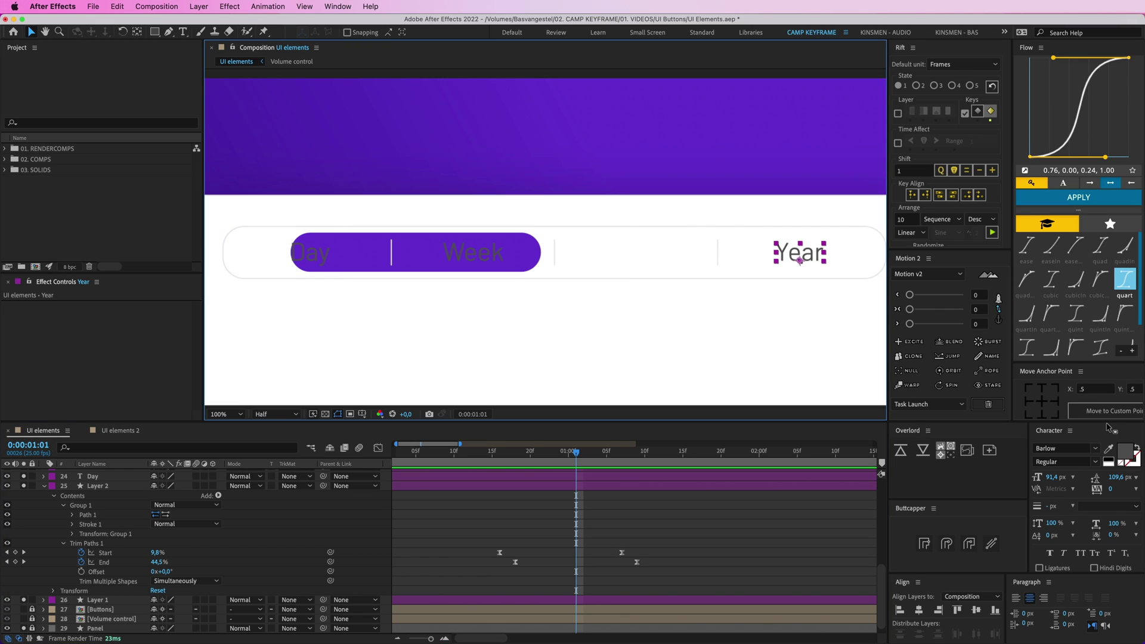
{"action": "left_click", "coordinate": [1122, 456]}
{"action": "key", "text": "Escape"}
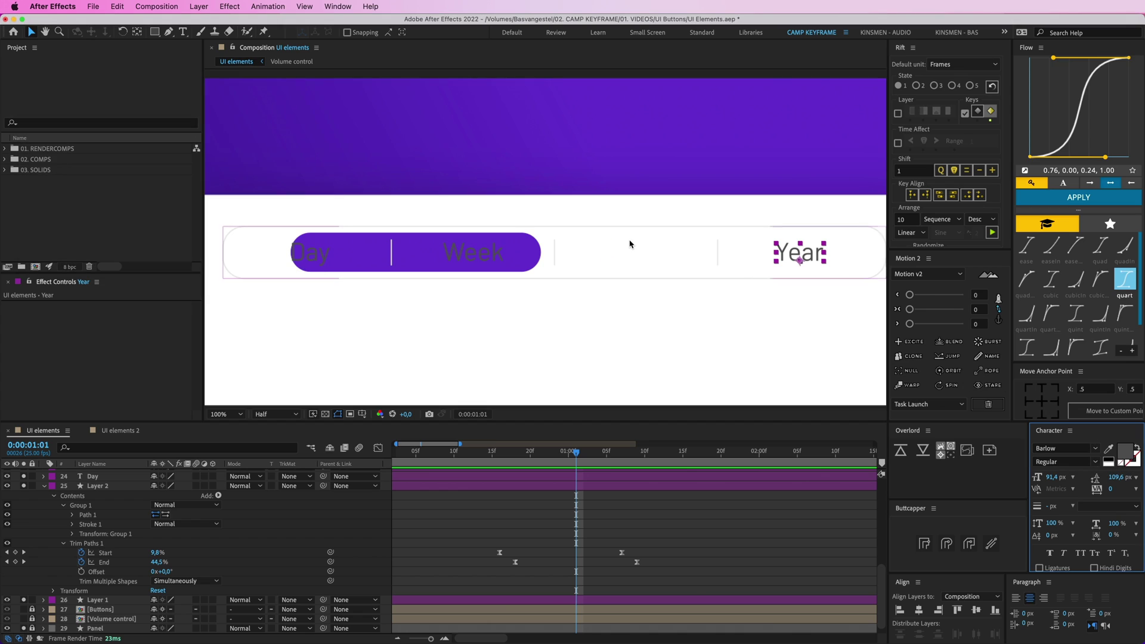
{"action": "left_click", "coordinate": [632, 250]}
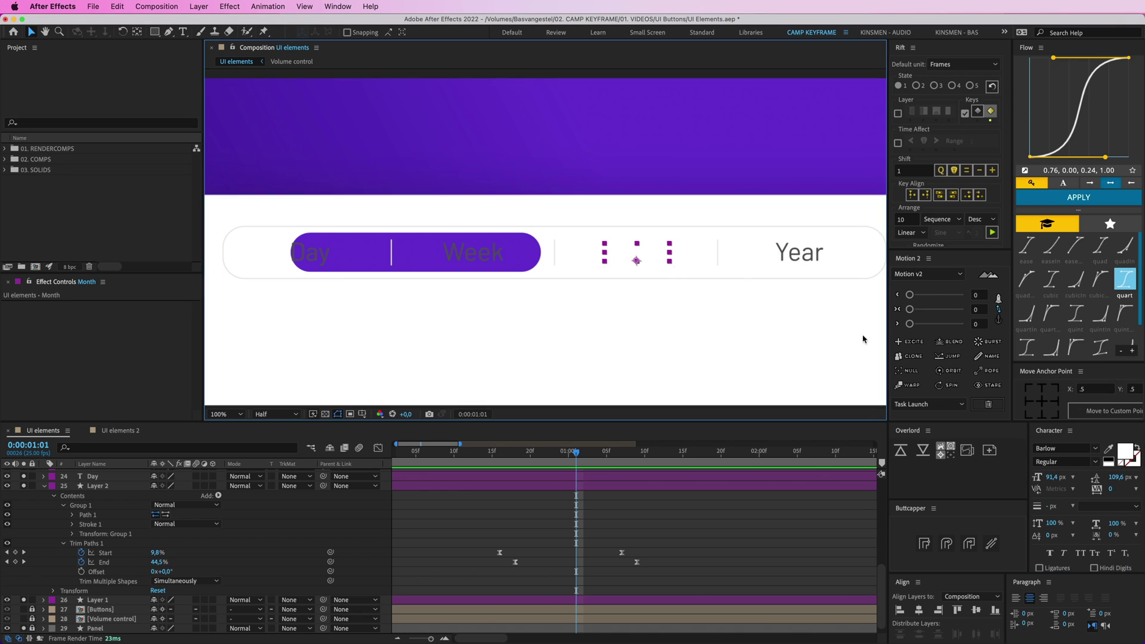
{"action": "left_click", "coordinate": [1126, 453]}
{"action": "key", "text": "super+v"}
{"action": "key", "text": "Return"}
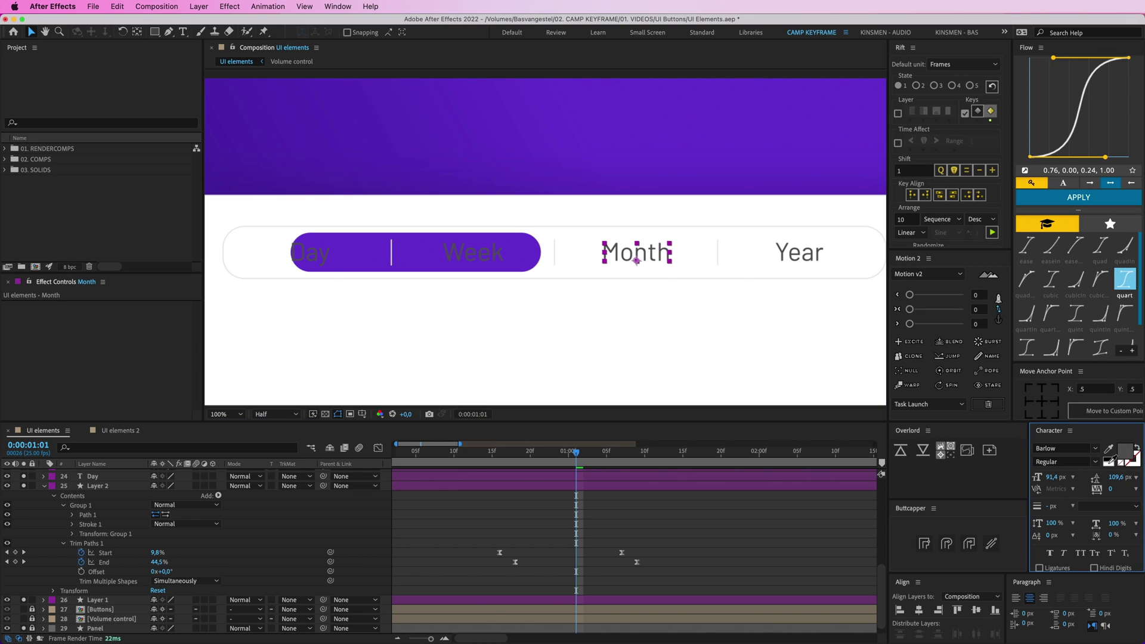
{"action": "left_click", "coordinate": [720, 566]}
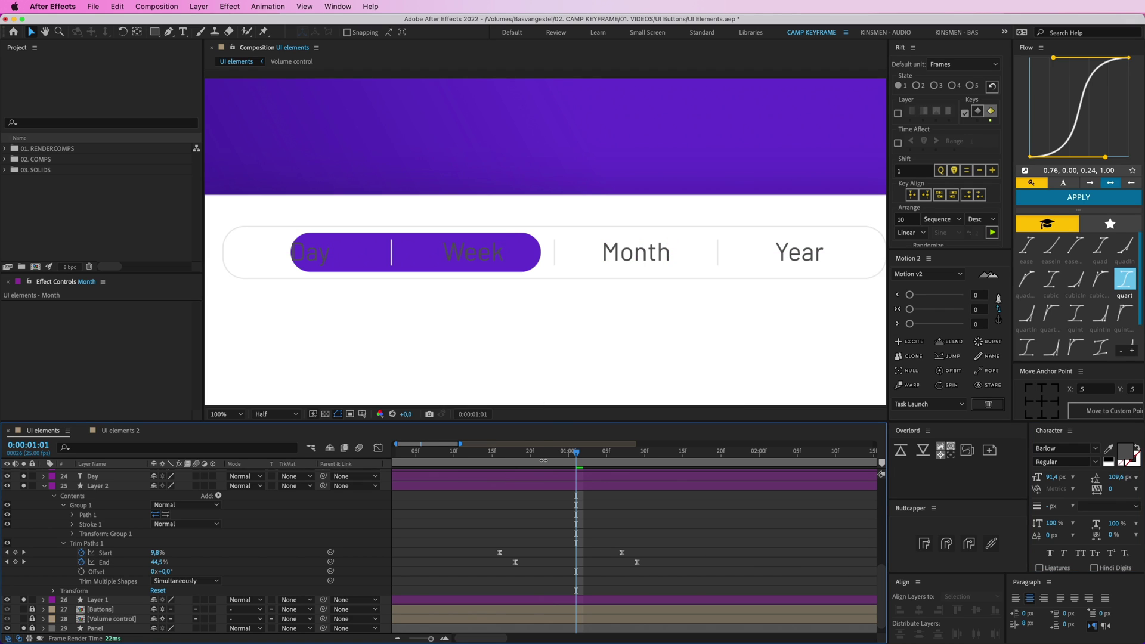
Pre-compose the Day, Week, Month and Year labels with their divider lines into a composition named dates
{"action": "left_click_drag", "start_coordinate": [543, 460], "coordinate": [500, 459]}
{"action": "scroll", "coordinate": [458, 306], "scroll_direction": "down", "scroll_amount": 2}
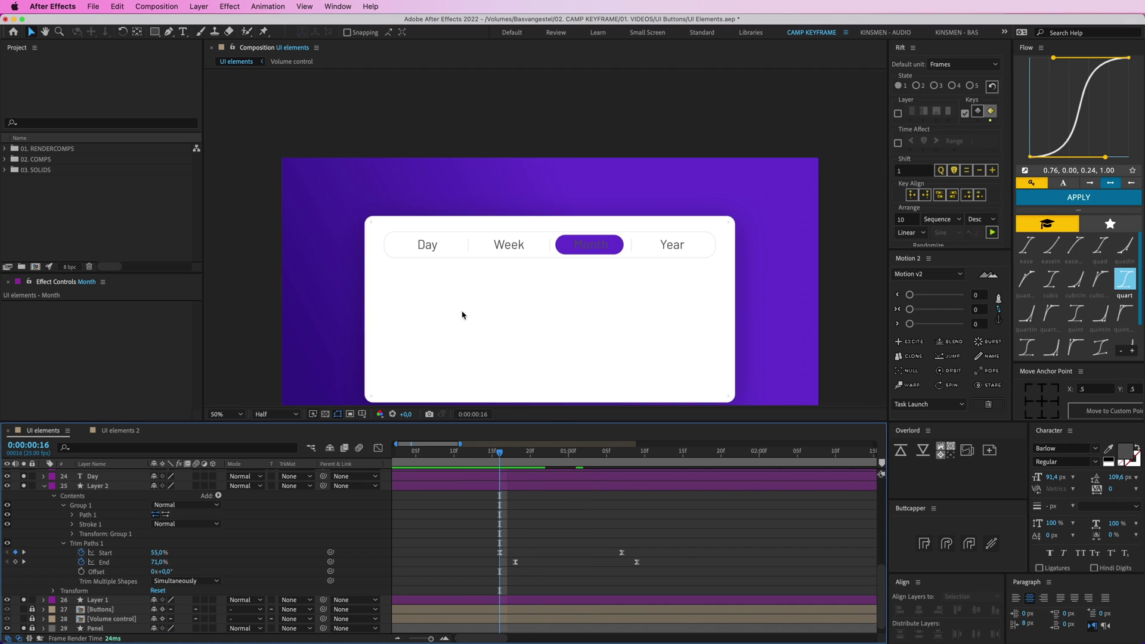
{"action": "left_click", "coordinate": [435, 245]}
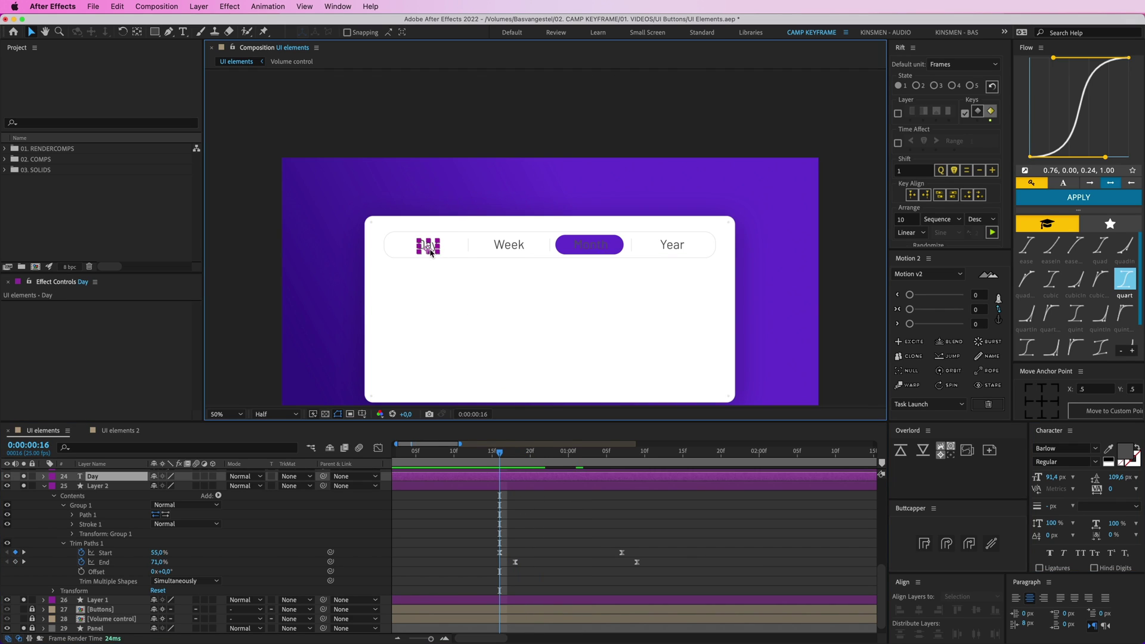
{"action": "left_click", "coordinate": [469, 245], "text": "shift"}
{"action": "left_click", "coordinate": [508, 245], "text": "shift"}
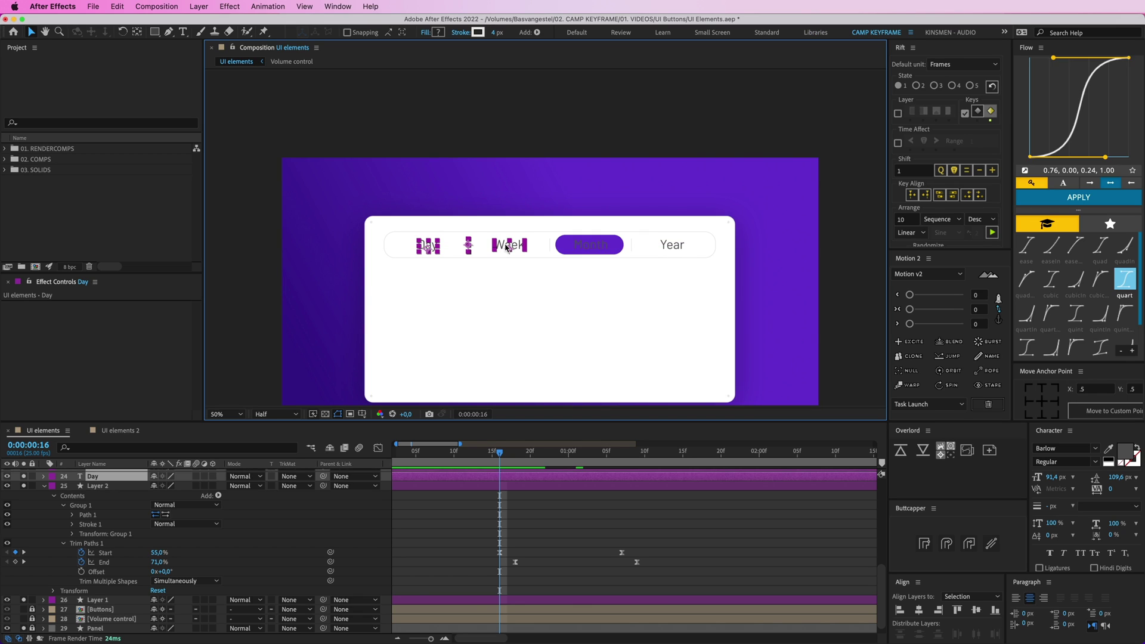
{"action": "left_click", "coordinate": [549, 246], "text": "shift"}
{"action": "left_click", "coordinate": [591, 245], "text": "shift"}
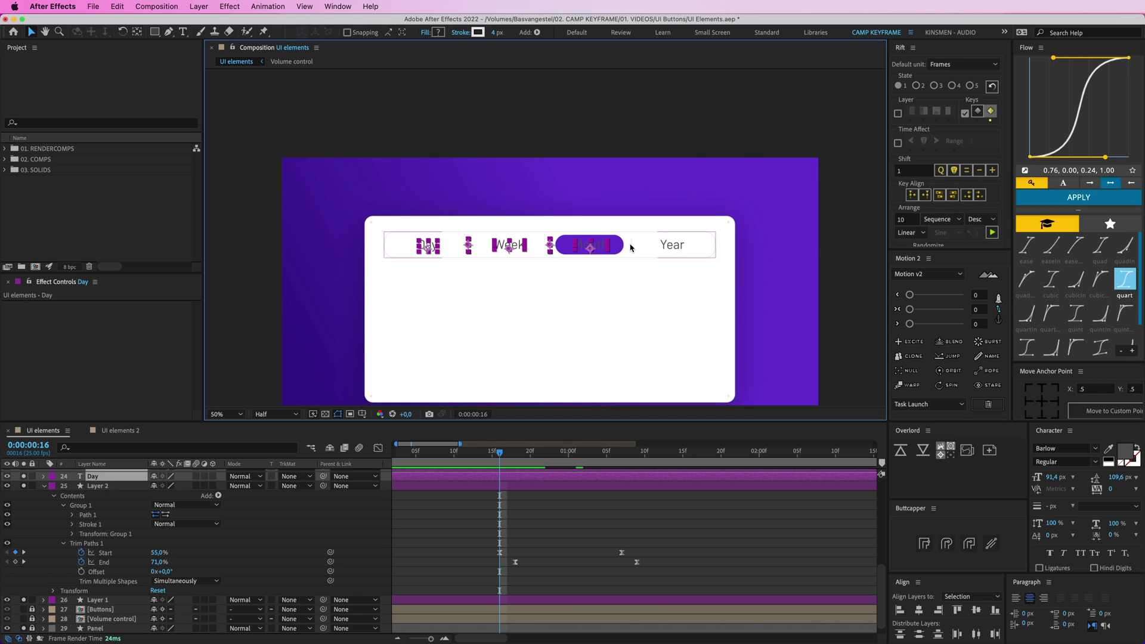
{"action": "scroll", "coordinate": [536, 524], "scroll_direction": "up", "scroll_amount": 5}
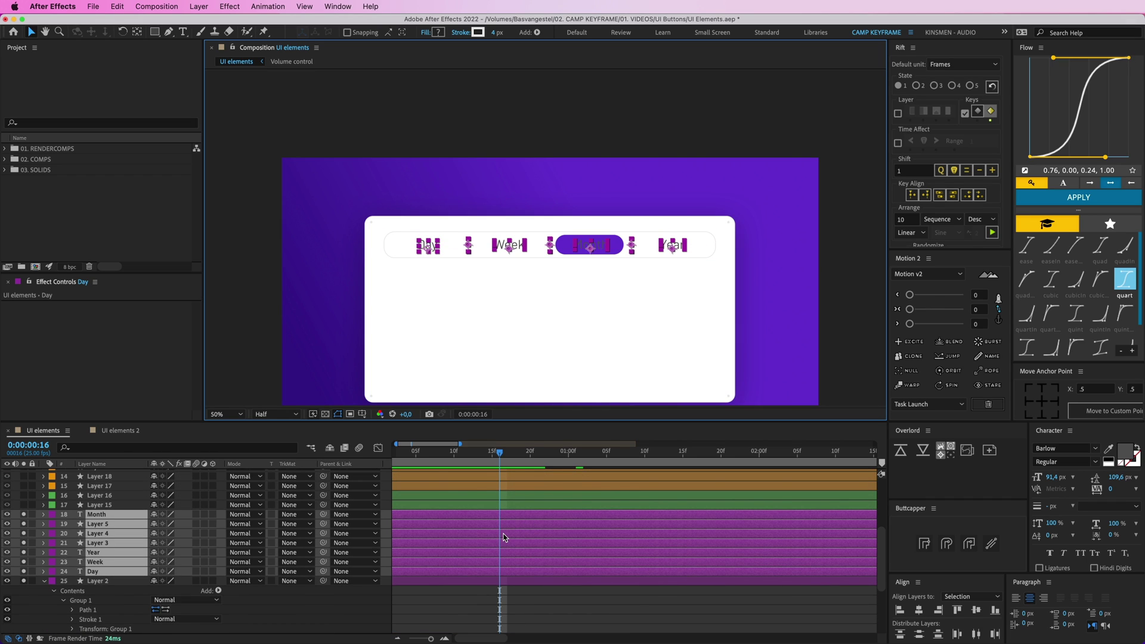
{"action": "right_click", "coordinate": [504, 537]}
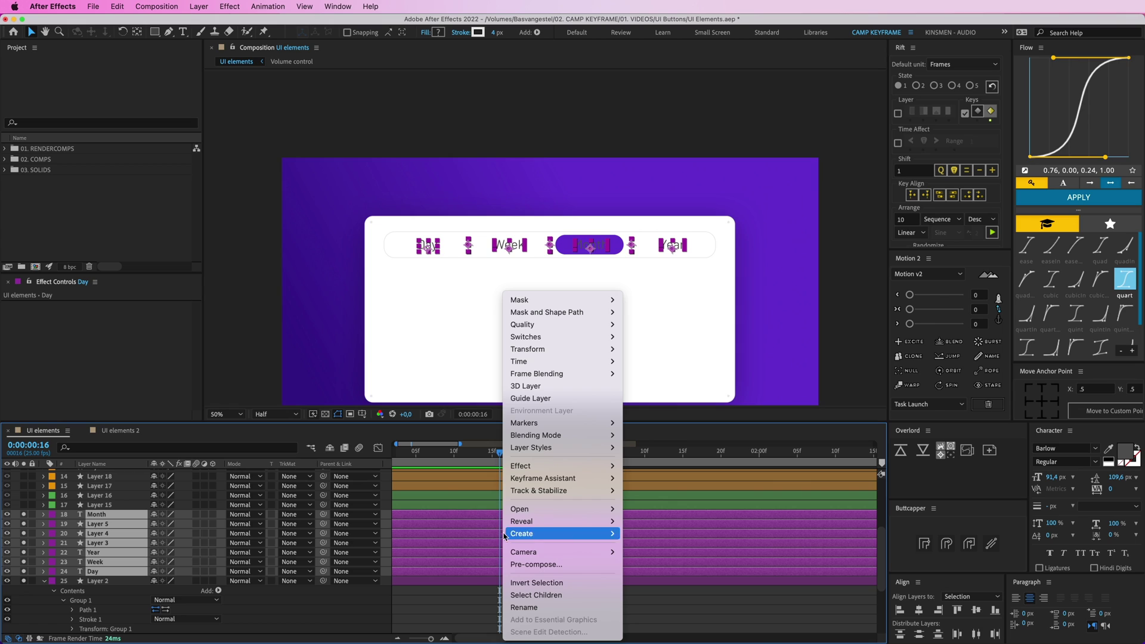
{"action": "left_click", "coordinate": [542, 563]}
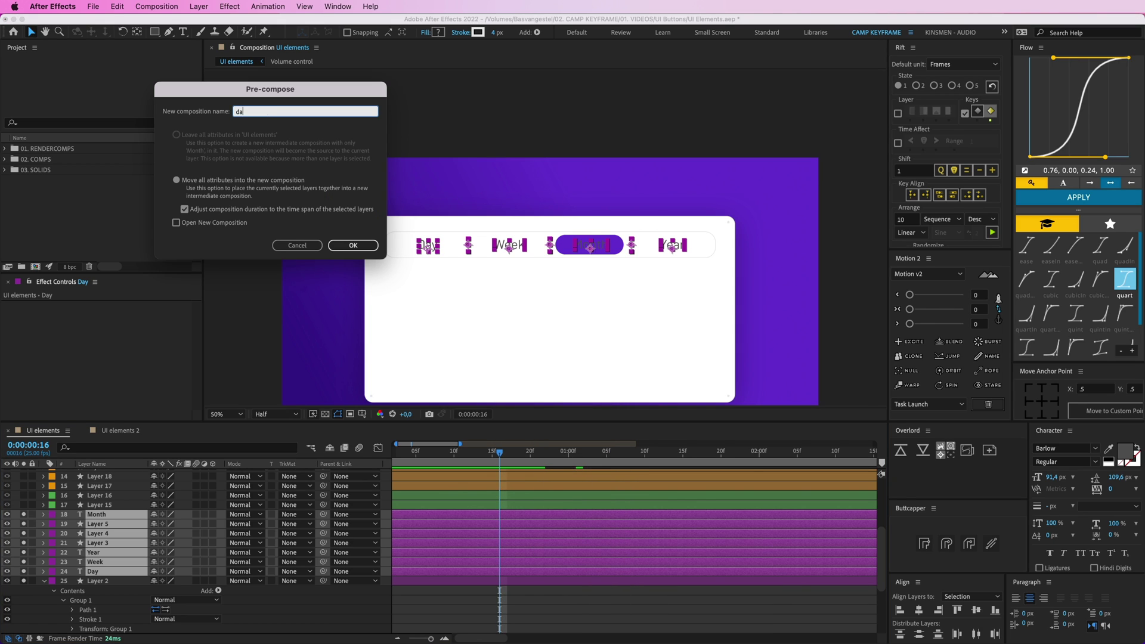
{"action": "key", "text": "Return"}
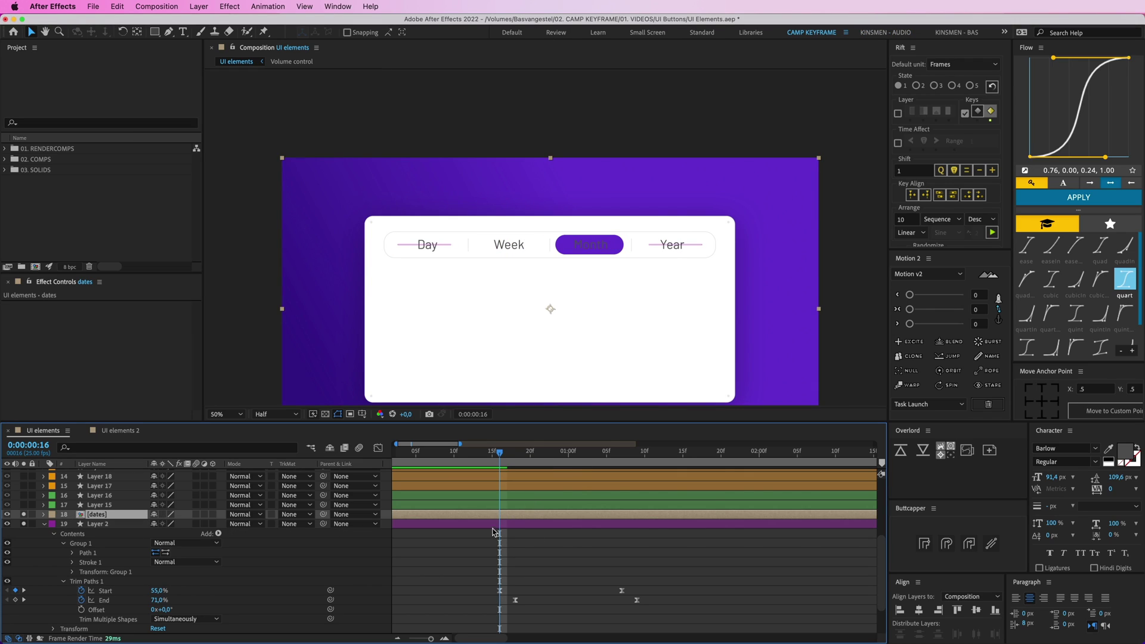
Rename the dates pre-comp layer as dates dark
{"action": "key", "text": "Return"}
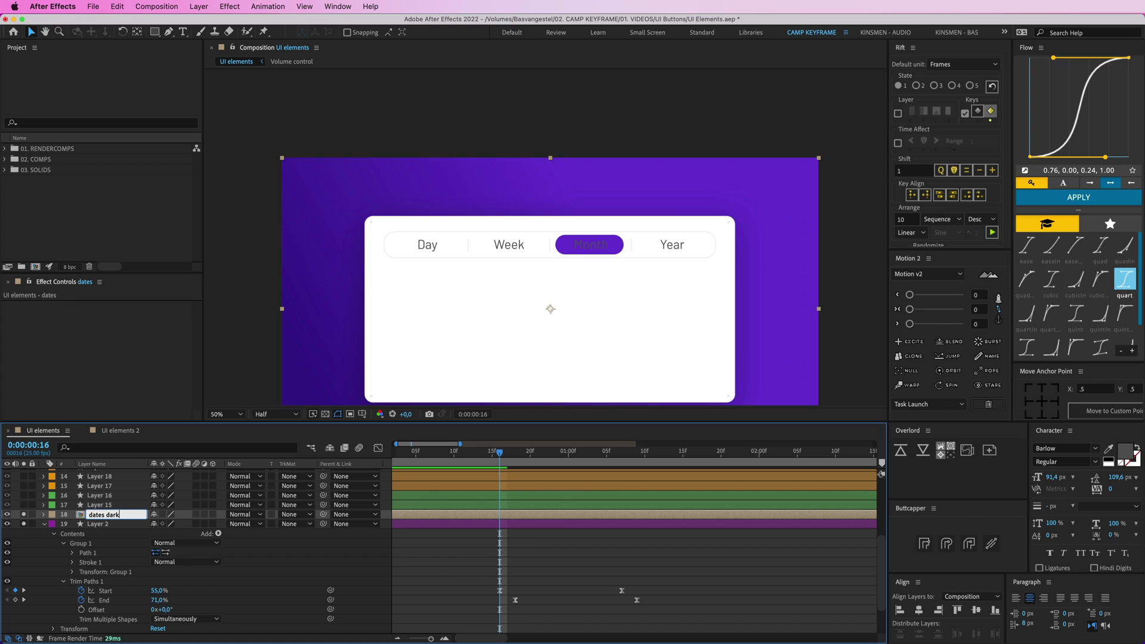
{"action": "type", "text": "dark"}
{"action": "key", "text": "Return"}
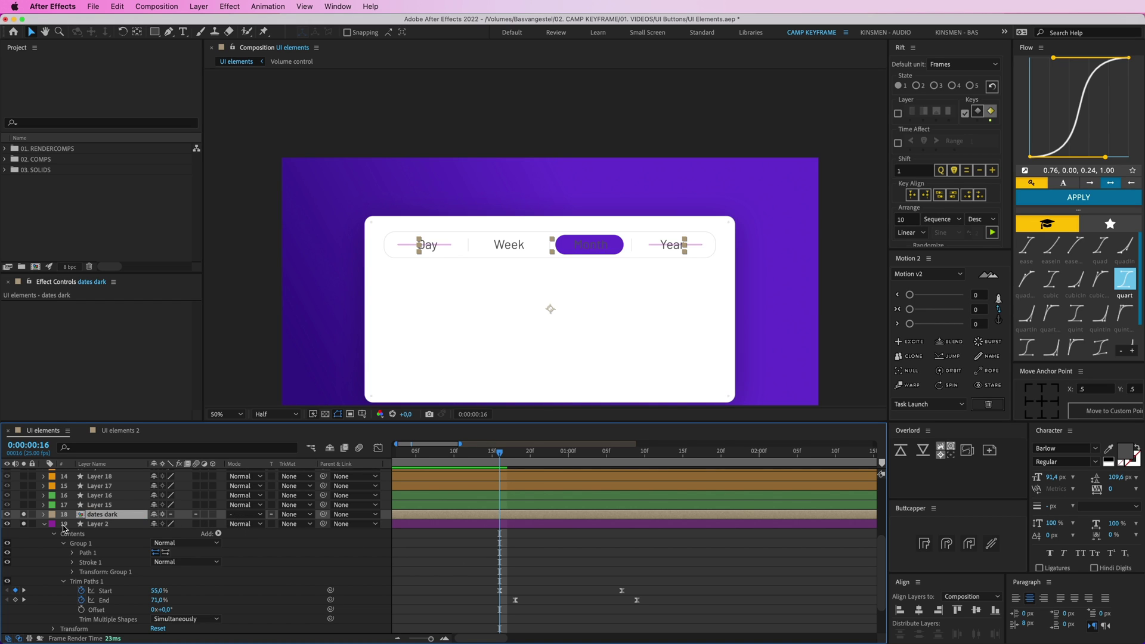
Collapse the highlight's shape layer, Layer 2, and rename it as purple line
{"action": "left_click", "coordinate": [44, 525]}
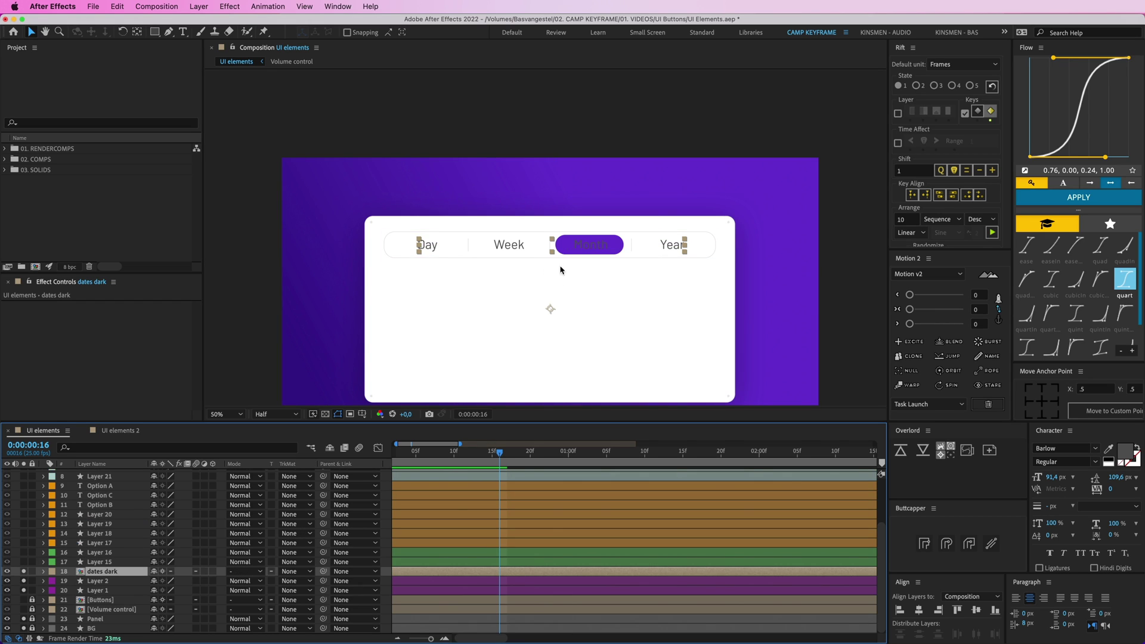
{"action": "left_click", "coordinate": [138, 580]}
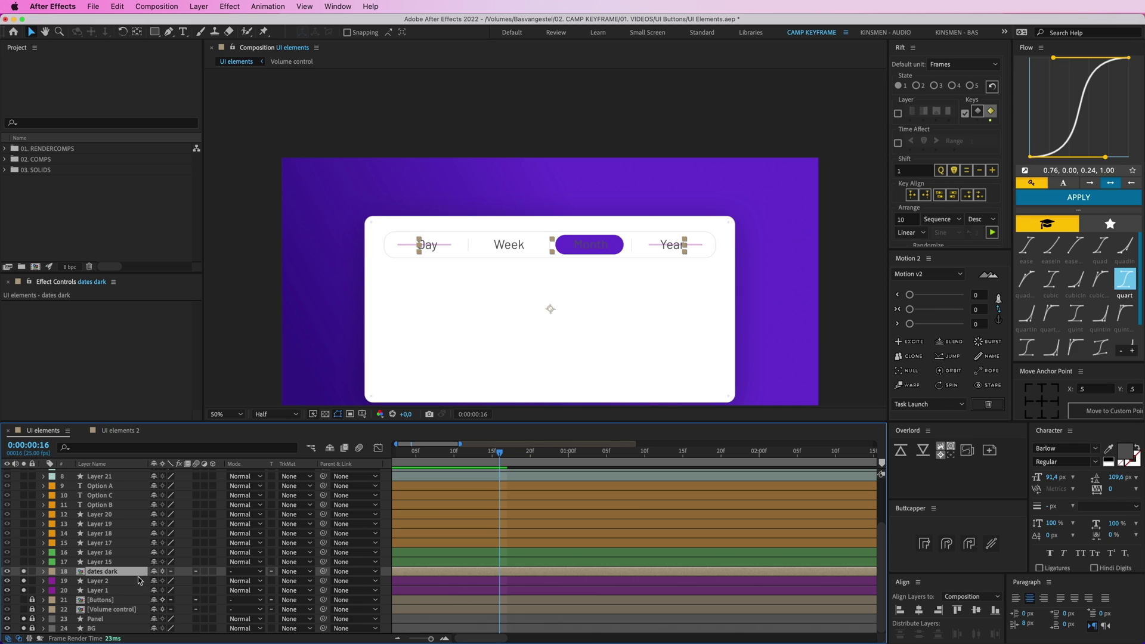
{"action": "left_click", "coordinate": [97, 581]}
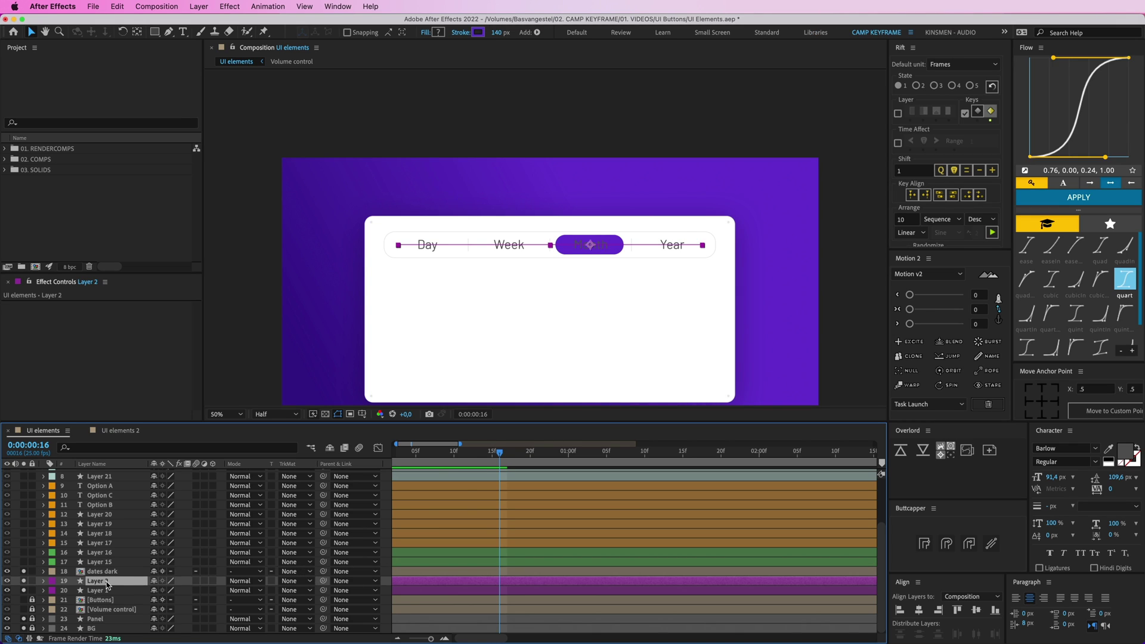
{"action": "key", "text": "Return"}
{"action": "type", "text": "purple line"}
{"action": "key", "text": "Return"}
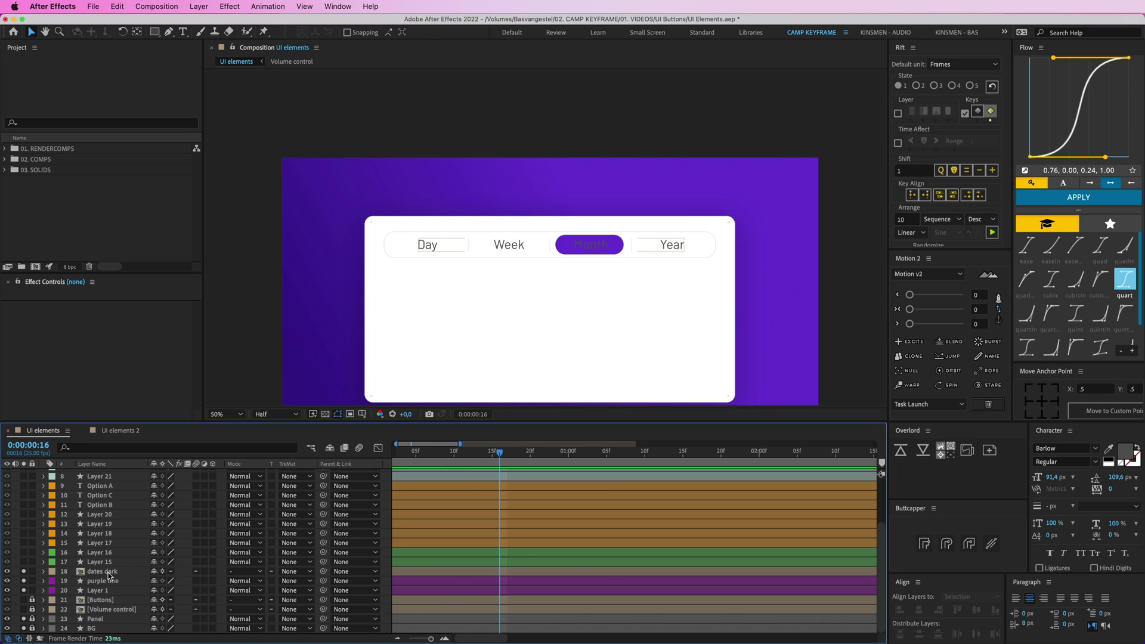
Move dates dark below the purple line layer, then duplicate it and place the copy above purple line
{"action": "left_click", "coordinate": [110, 572]}
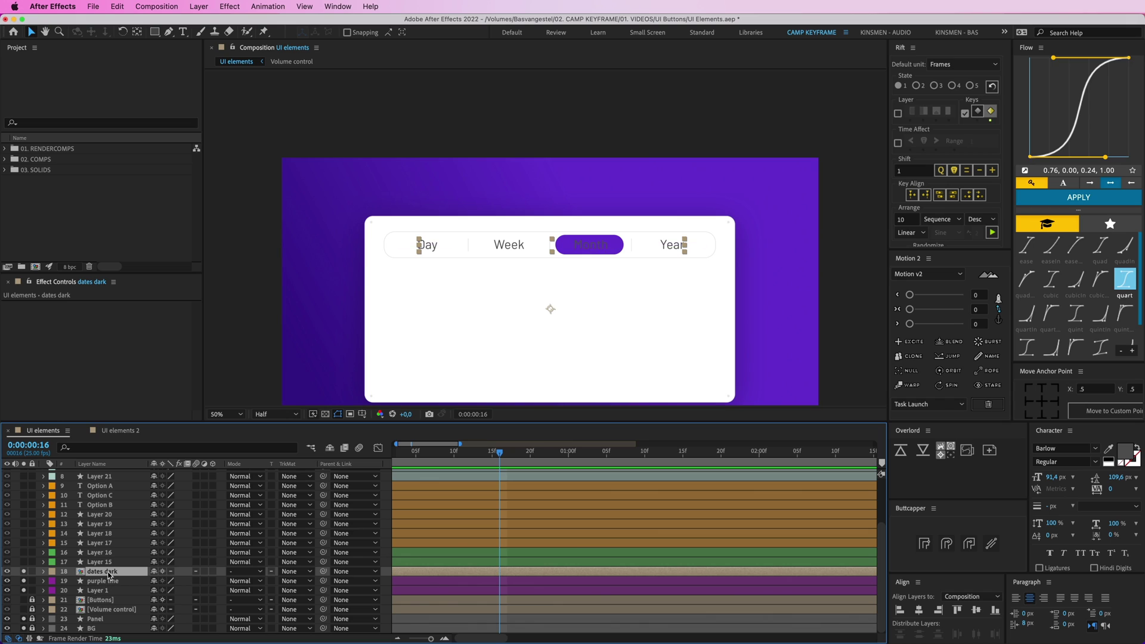
{"action": "left_click_drag", "start_coordinate": [110, 575], "coordinate": [114, 587]}
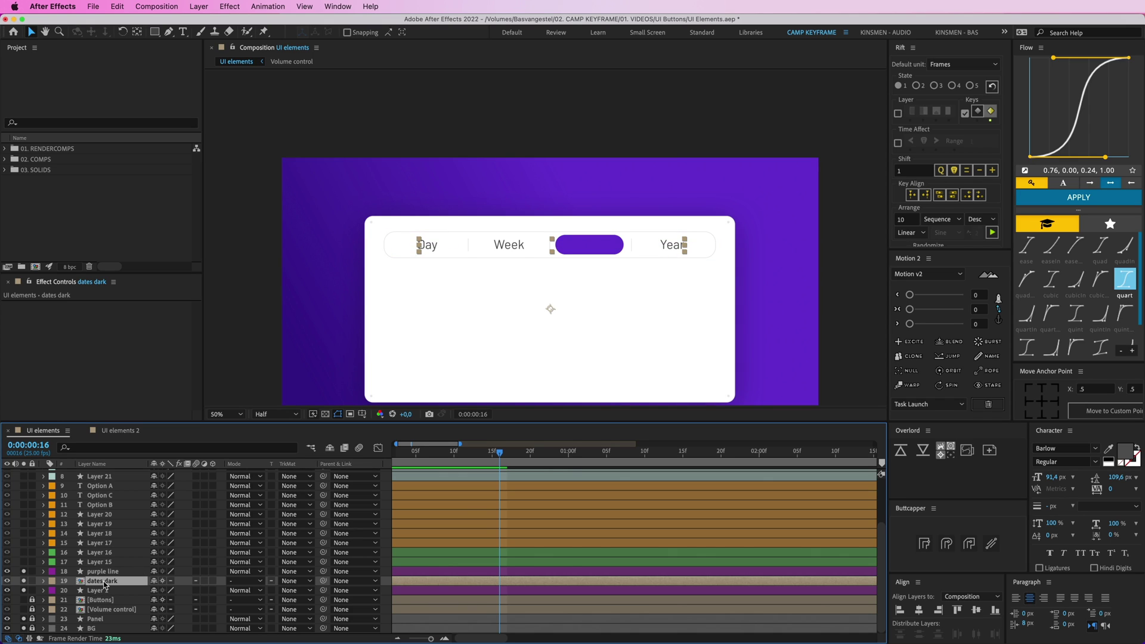
{"action": "key", "text": "super+d"}
{"action": "left_click_drag", "start_coordinate": [101, 585], "coordinate": [111, 572]}
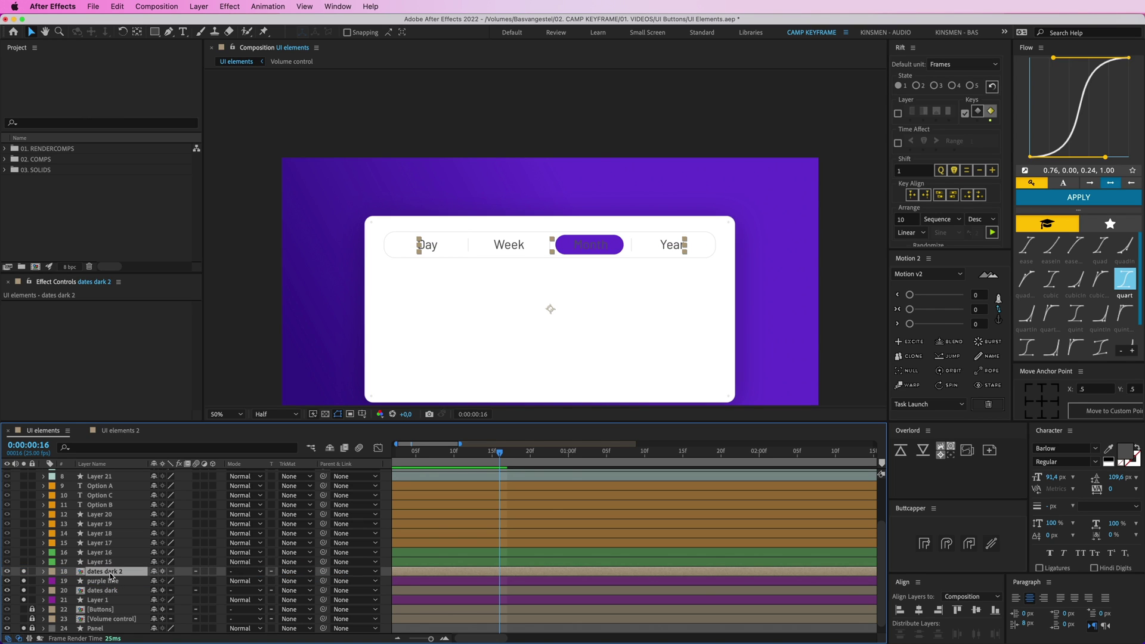
Add a white Color Overlay layer style to the dates dark 2 layer and collapse its properties
{"action": "right_click", "coordinate": [111, 576]}
{"action": "mouse_move", "coordinate": [148, 448]}
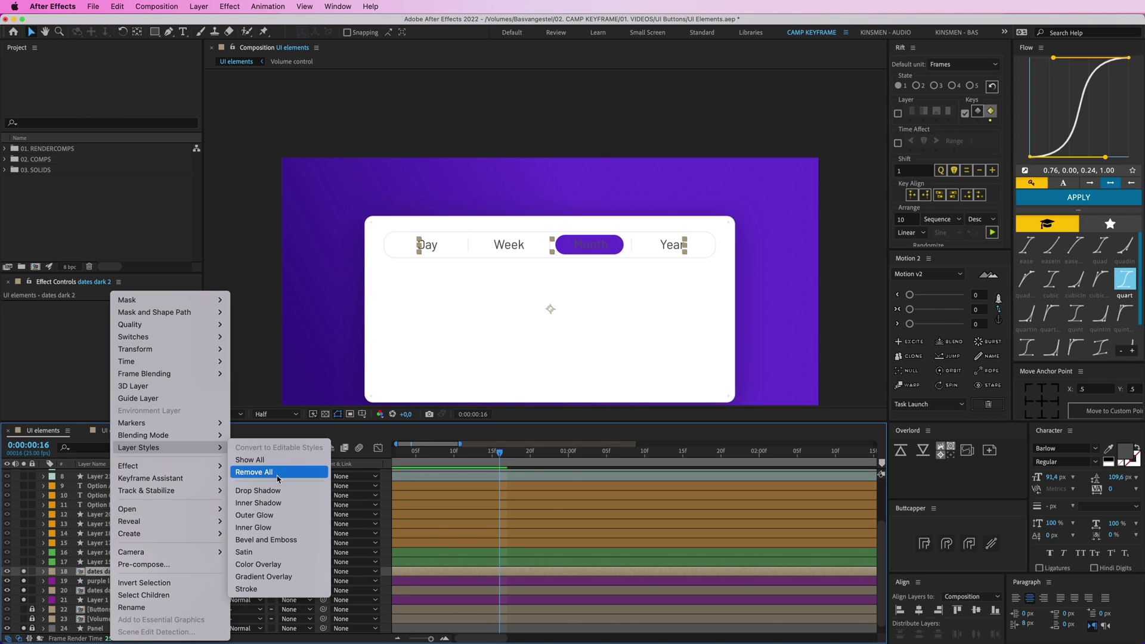
{"action": "left_click", "coordinate": [262, 564]}
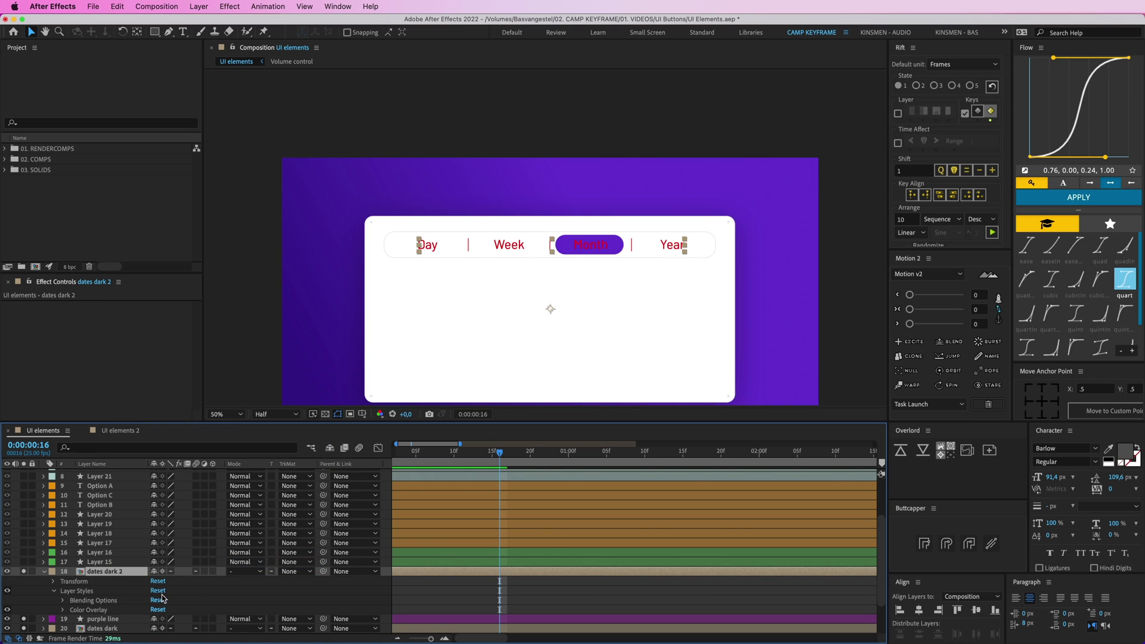
{"action": "left_click", "coordinate": [62, 609]}
{"action": "scroll", "coordinate": [89, 596], "scroll_direction": "down", "scroll_amount": 1}
{"action": "left_click", "coordinate": [157, 610]}
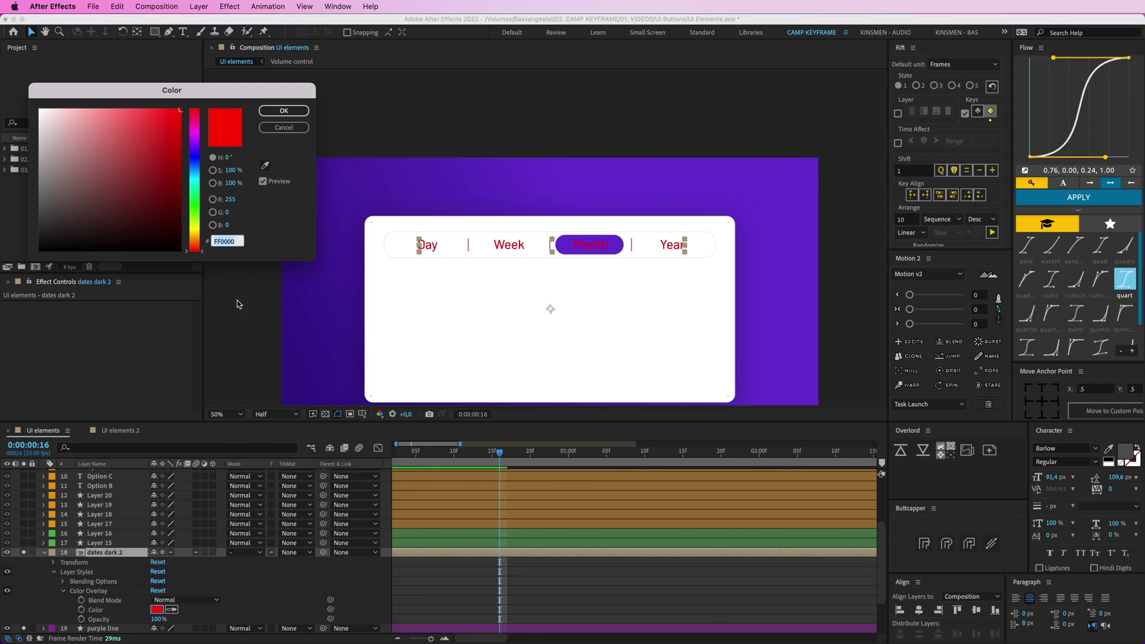
{"action": "left_click", "coordinate": [66, 143]}
{"action": "left_click_drag", "start_coordinate": [66, 143], "coordinate": [31, 100]}
{"action": "key", "text": "Return"}
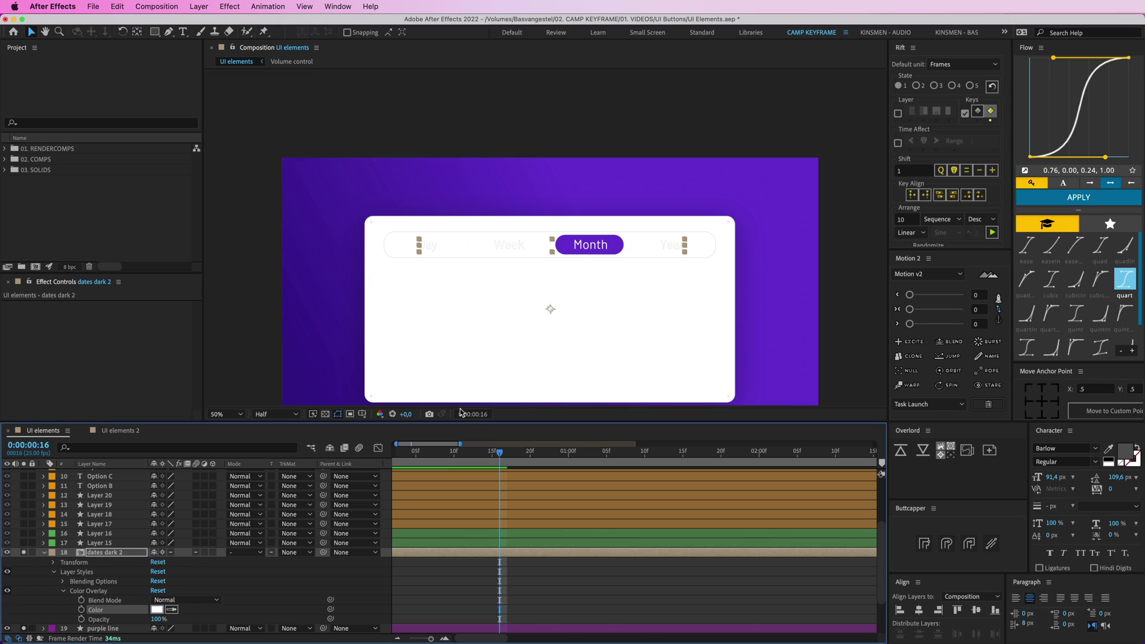
{"action": "left_click", "coordinate": [550, 578]}
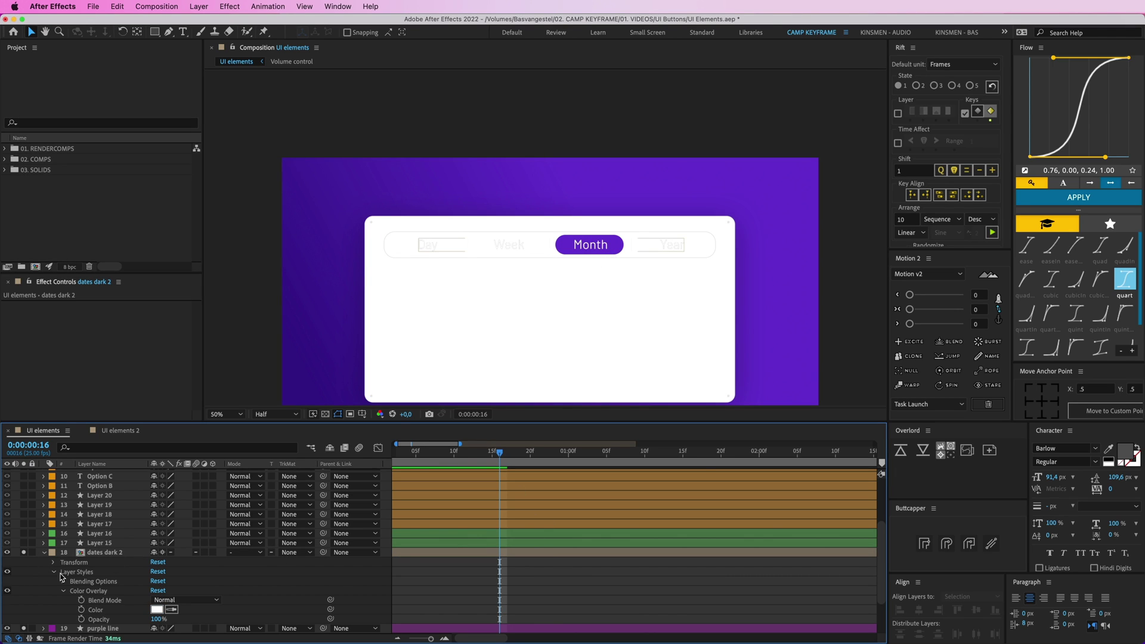
{"action": "left_click", "coordinate": [44, 553]}
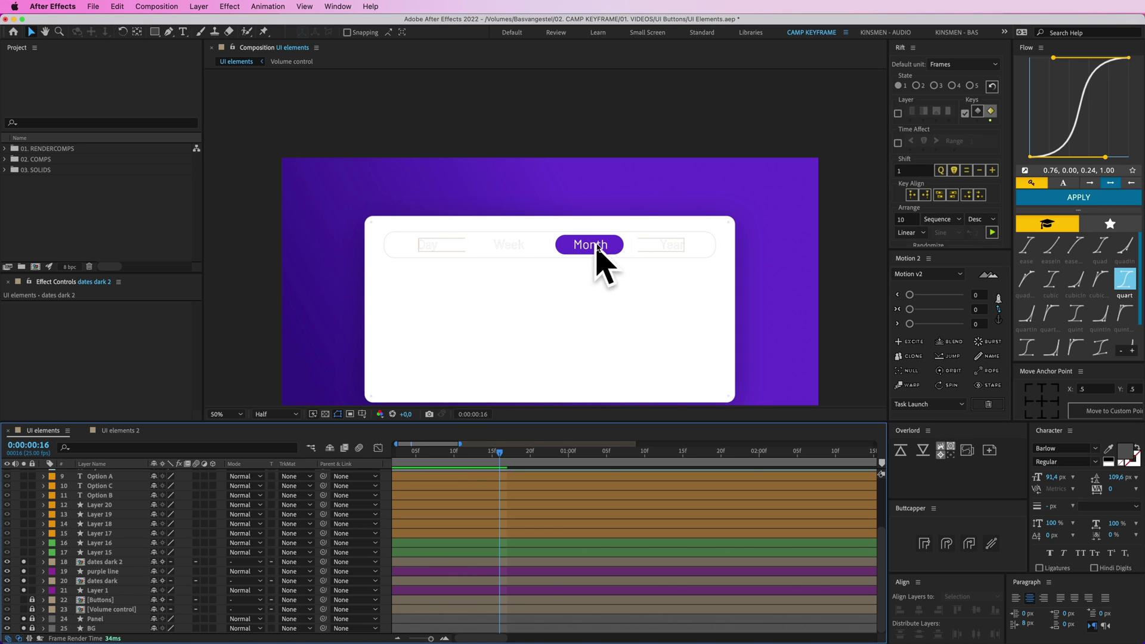
Duplicate the purple line layer and place the copy directly above dates dark 2
{"action": "left_click", "coordinate": [108, 574]}
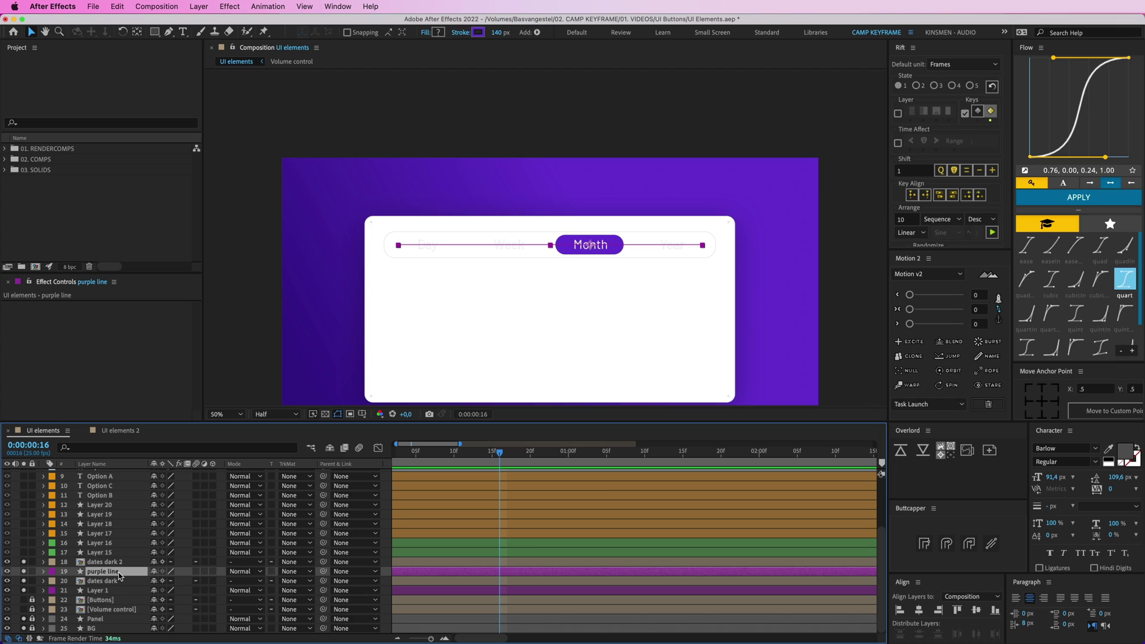
{"action": "key", "text": "super+d"}
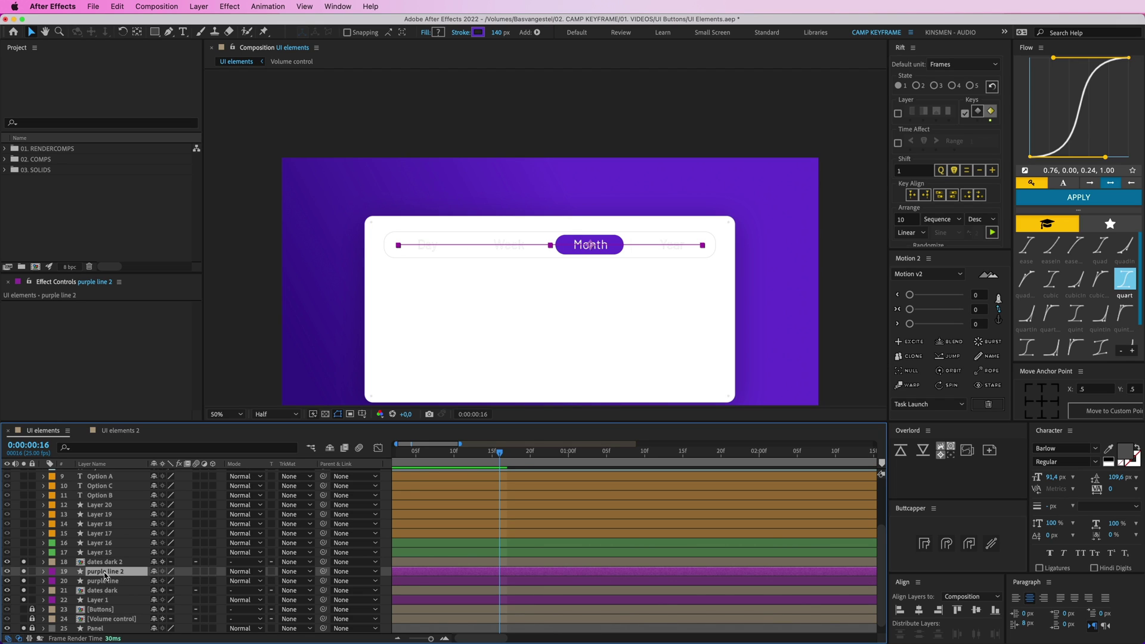
{"action": "left_click_drag", "start_coordinate": [104, 574], "coordinate": [112, 558]}
Rename dates dark 2 as dates light and the purple line copy above it as matte
{"action": "left_click", "coordinate": [106, 573]}
{"action": "key", "text": "Return"}
{"action": "type", "text": "dates light"}
{"action": "key", "text": "Return"}
{"action": "left_click", "coordinate": [110, 562]}
{"action": "key", "text": "Return"}
{"action": "type", "text": "matte"}
{"action": "key", "text": "Return"}
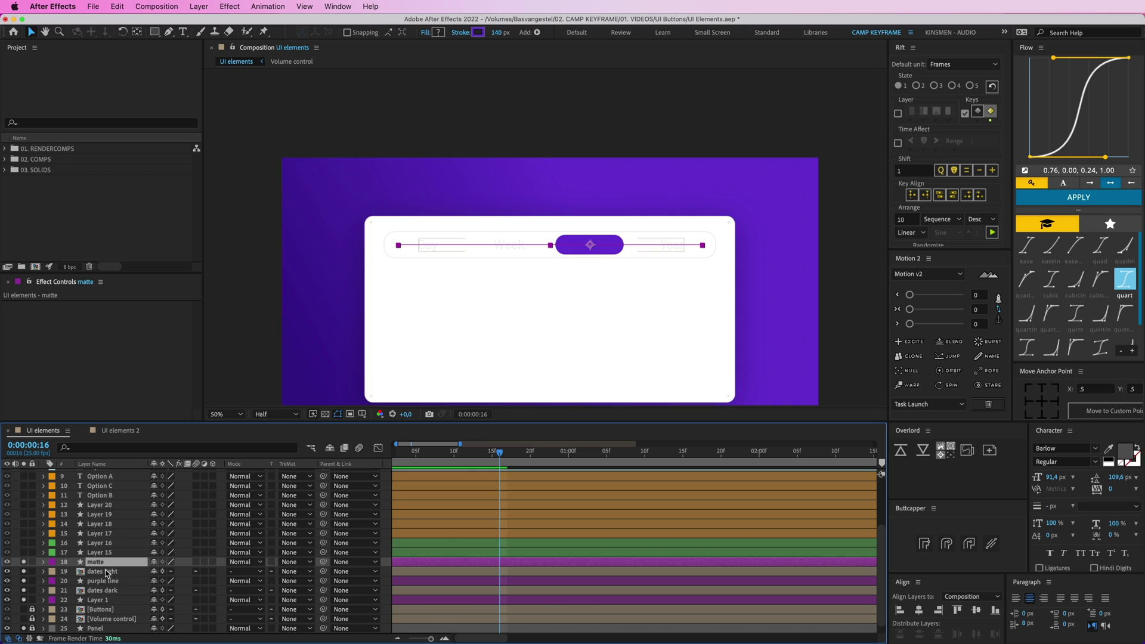
Give dates light an Alpha track matte from the matte layer and play back the sliding highlight from near the start
{"action": "left_click", "coordinate": [100, 572]}
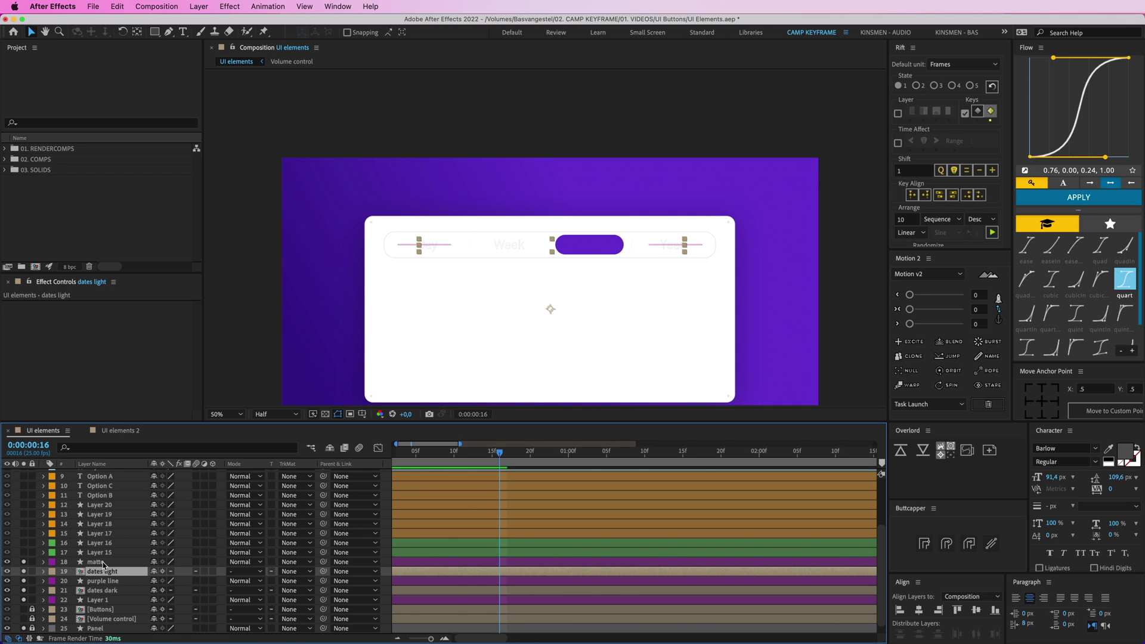
{"action": "left_click", "coordinate": [295, 572]}
{"action": "left_click", "coordinate": [358, 595]}
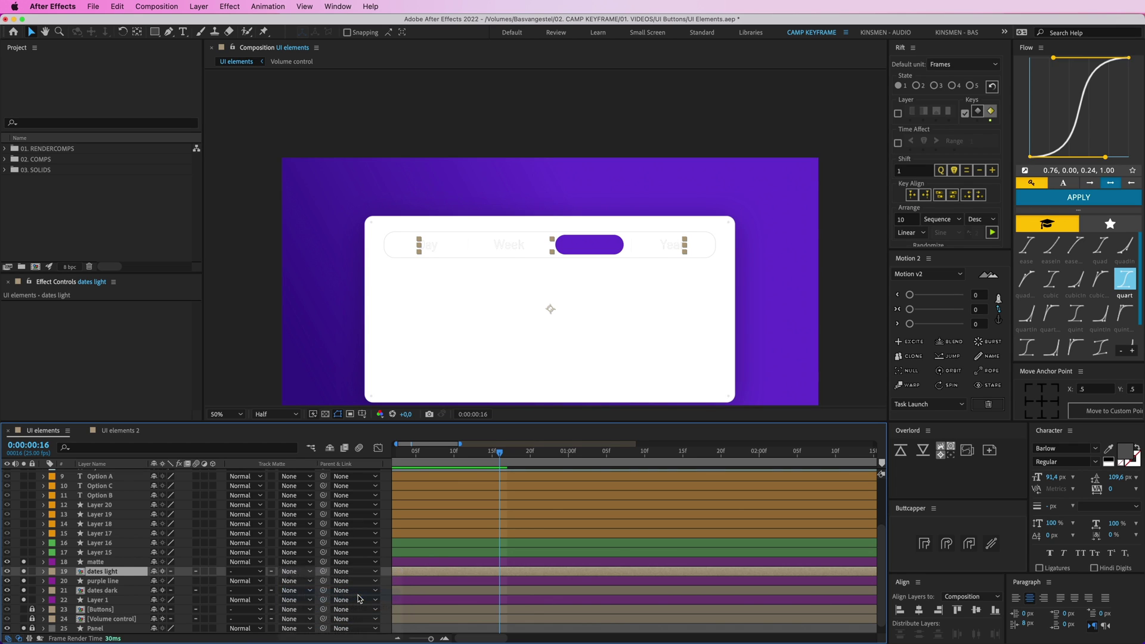
{"action": "left_click_drag", "start_coordinate": [496, 447], "coordinate": [409, 454]}
{"action": "key", "text": "space"}
{"action": "key", "text": "space"}
Pre-compose the layers from matte through Layer 1 into a new composition named Dates
{"action": "left_click", "coordinate": [112, 561]}
{"action": "left_click", "coordinate": [99, 600], "text": "shift"}
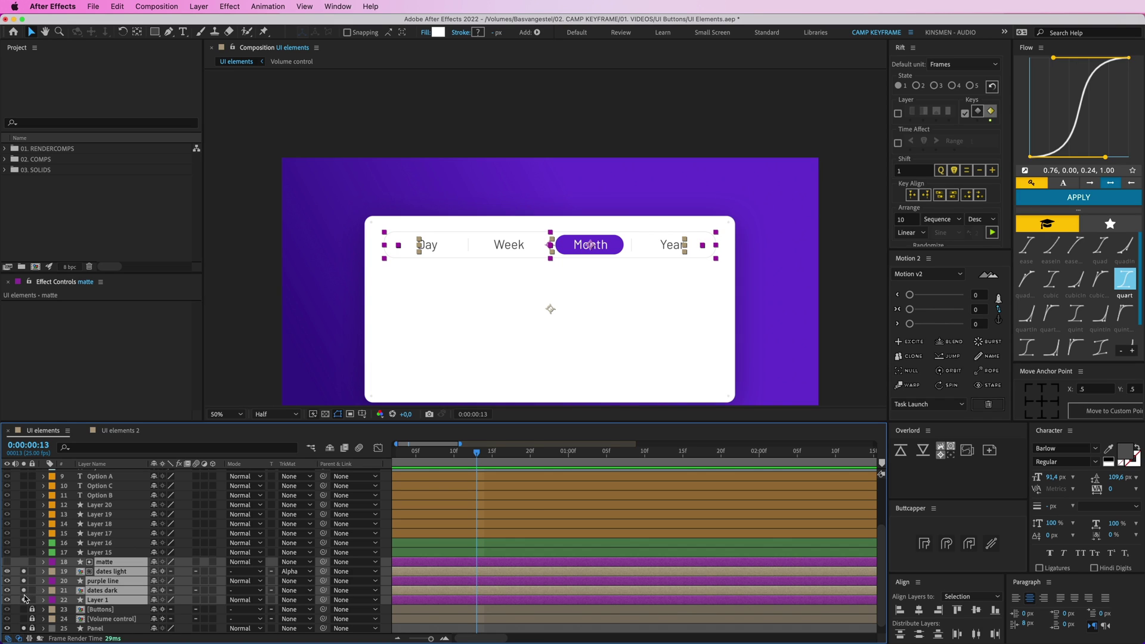
{"action": "key", "text": "super+shift+c"}
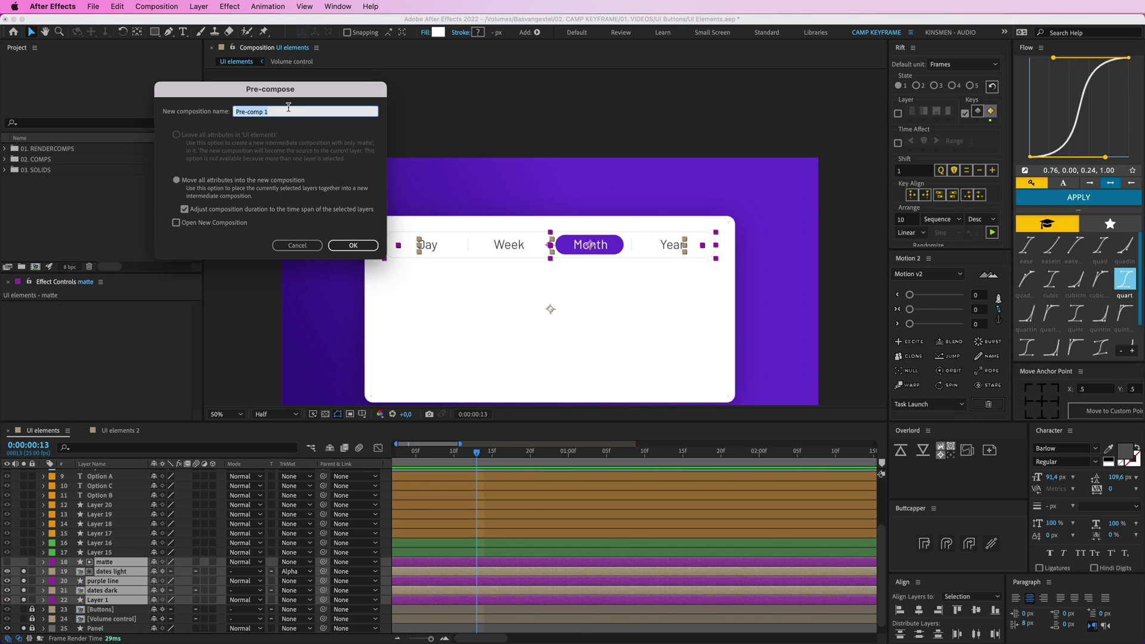
{"action": "type", "text": "Dates"}
{"action": "key", "text": "Return"}
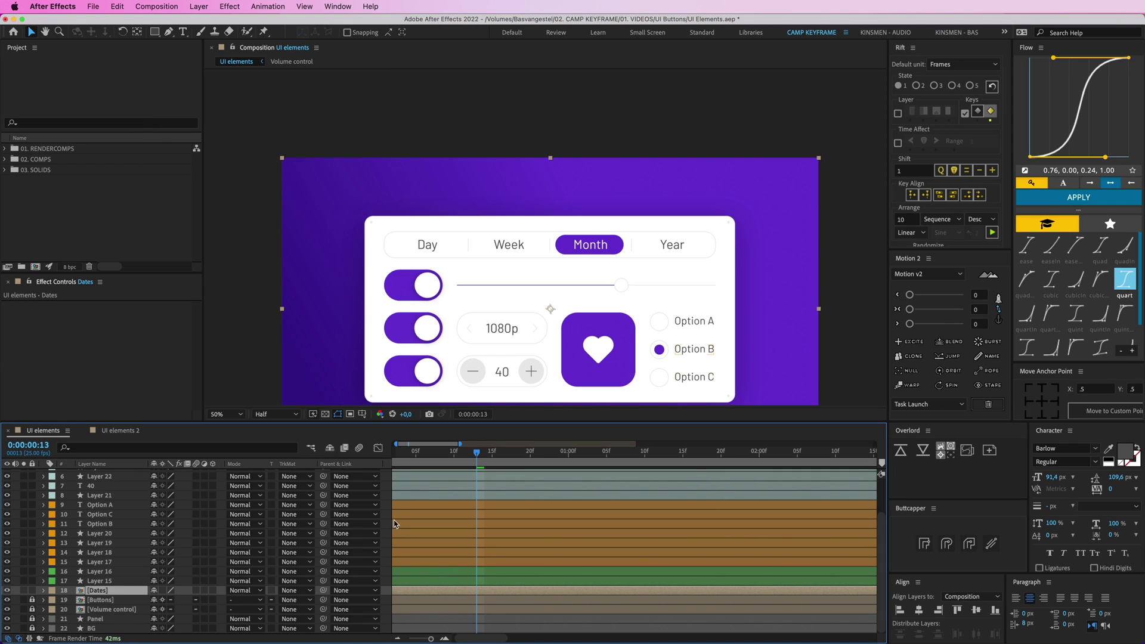
{"action": "mouse_move", "coordinate": [447, 455]}
{"action": "left_mouse_down"}
{"action": "mouse_move", "coordinate": [422, 456]}
{"action": "mouse_move", "coordinate": [446, 456]}
{"action": "left_mouse_up"}
{"action": "left_click_drag", "start_coordinate": [252, 237], "coordinate": [246, 161]}
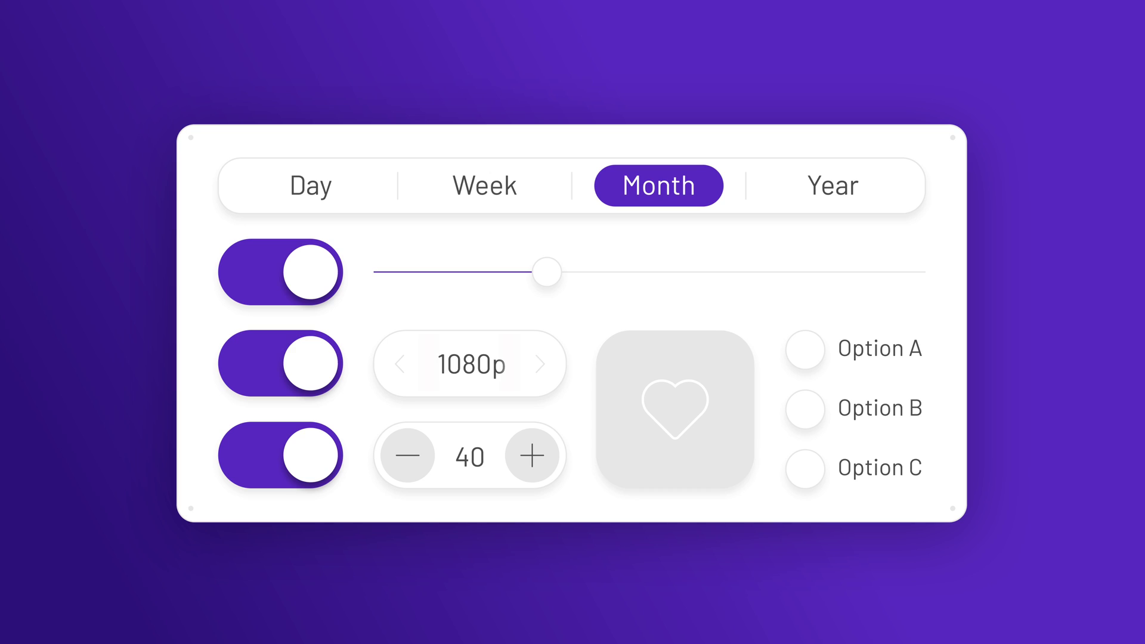